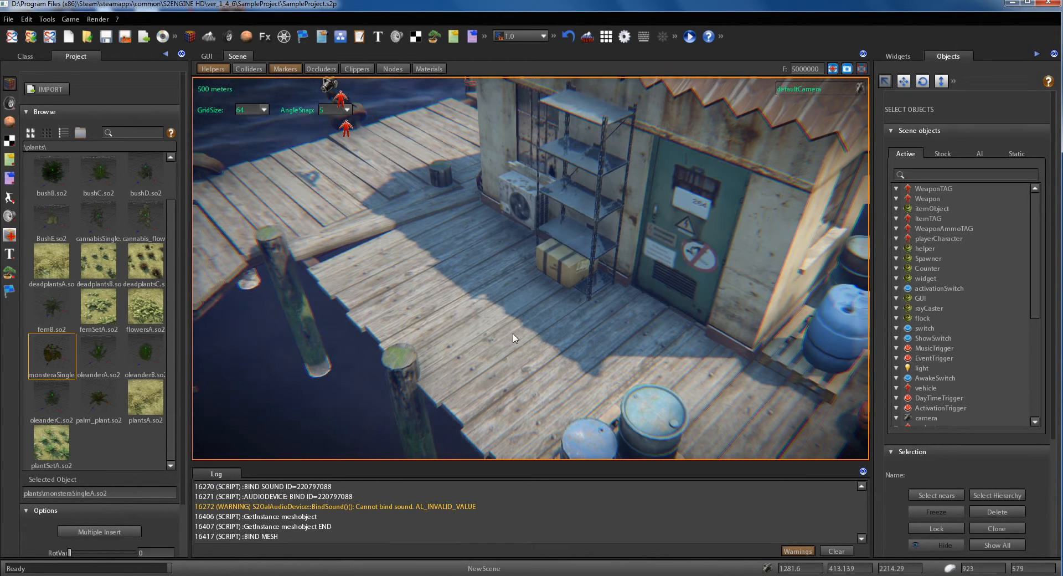
- Place the monsteraSingleA plant on the wooden deck in front of the metal shelf and the green door
{"action": "scroll", "coordinate": [542, 346], "scroll_direction": "down", "scroll_amount": 3}
{"action": "scroll", "coordinate": [540, 346], "scroll_direction": "up", "scroll_amount": 5}
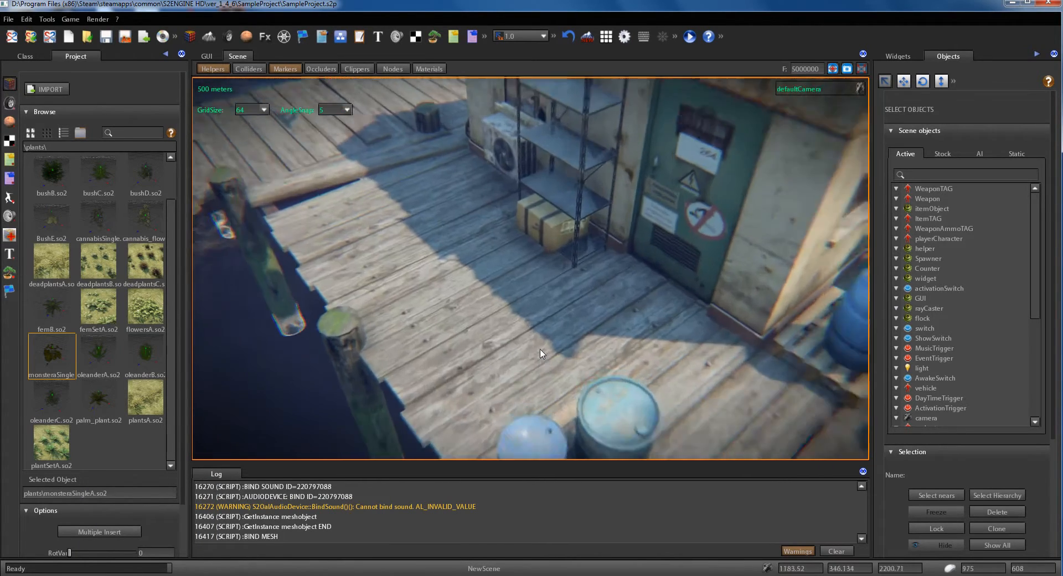
{"action": "scroll", "coordinate": [540, 341], "scroll_direction": "down", "scroll_amount": 1}
{"action": "right_click_drag", "start_coordinate": [540, 342], "coordinate": [538, 341]}
{"action": "key", "text": "d"}
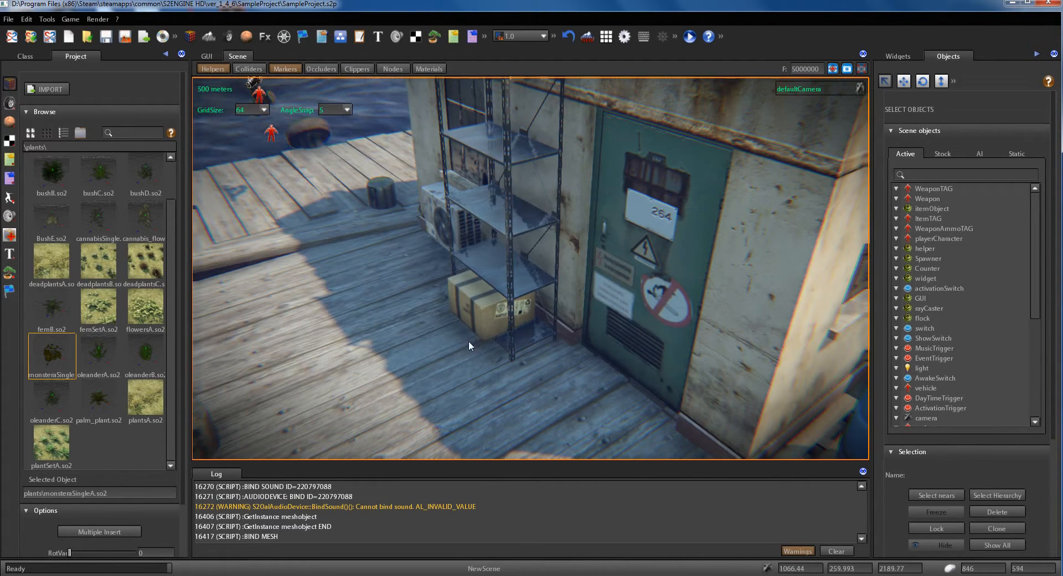
{"action": "middle_click_drag", "start_coordinate": [470, 340], "coordinate": [480, 340]}
{"action": "scroll", "coordinate": [481, 340], "scroll_direction": "down", "scroll_amount": 4}
{"action": "scroll", "coordinate": [480, 340], "scroll_direction": "up", "scroll_amount": 2}
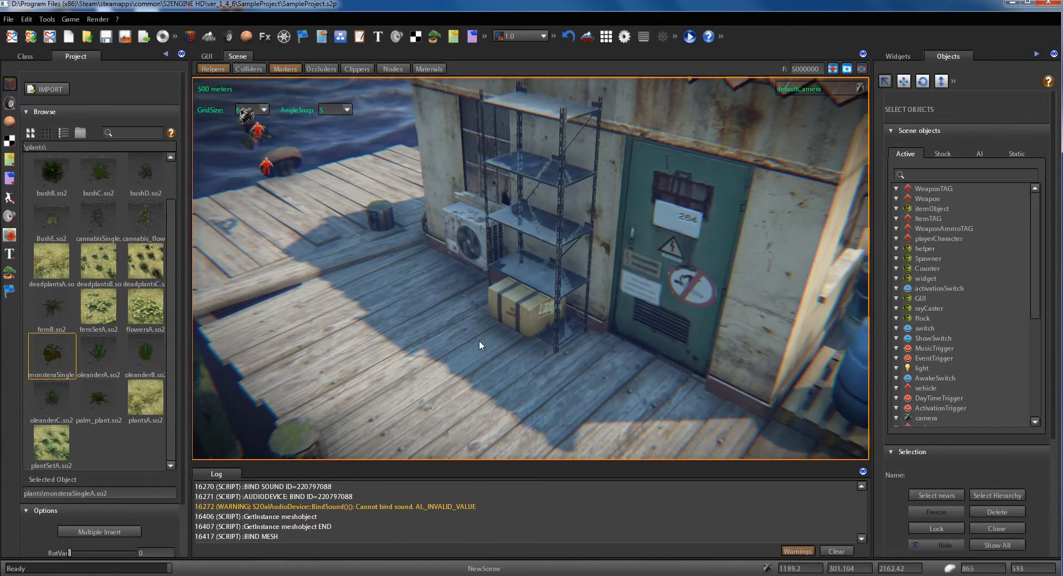
{"action": "right_click_drag", "start_coordinate": [474, 338], "coordinate": [473, 332]}
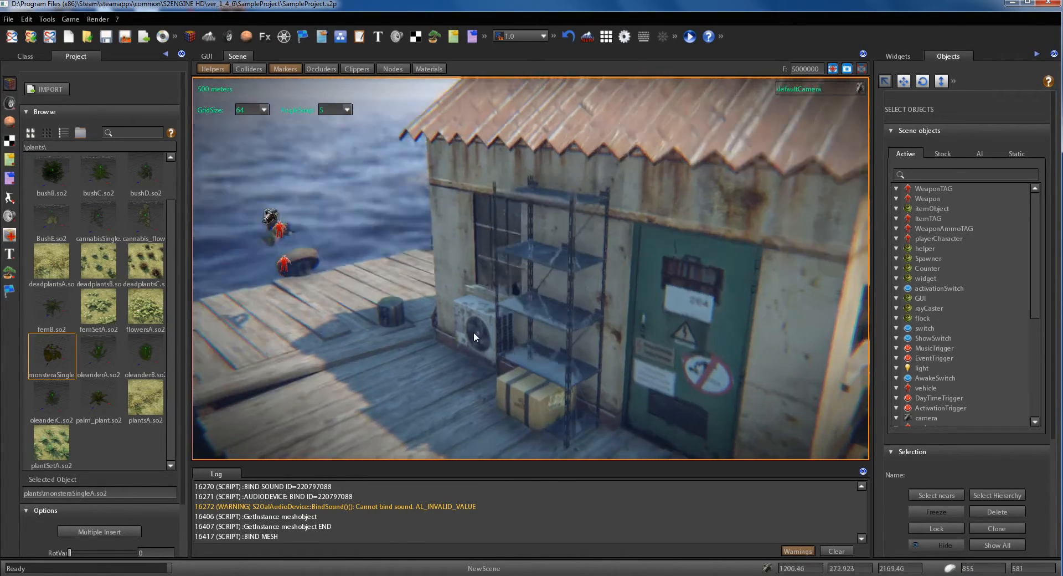
{"action": "middle_click_drag", "start_coordinate": [473, 332], "coordinate": [473, 332]}
{"action": "right_click_drag", "start_coordinate": [473, 332], "coordinate": [483, 349]}
{"action": "middle_click_drag", "start_coordinate": [483, 349], "coordinate": [486, 348]}
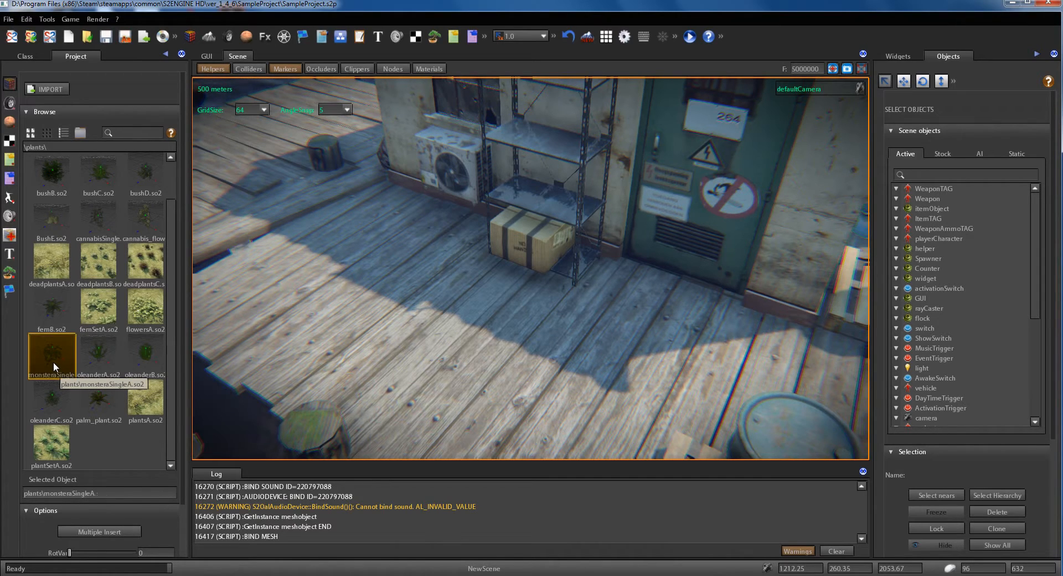
{"action": "left_click_drag", "start_coordinate": [54, 361], "coordinate": [509, 339]}
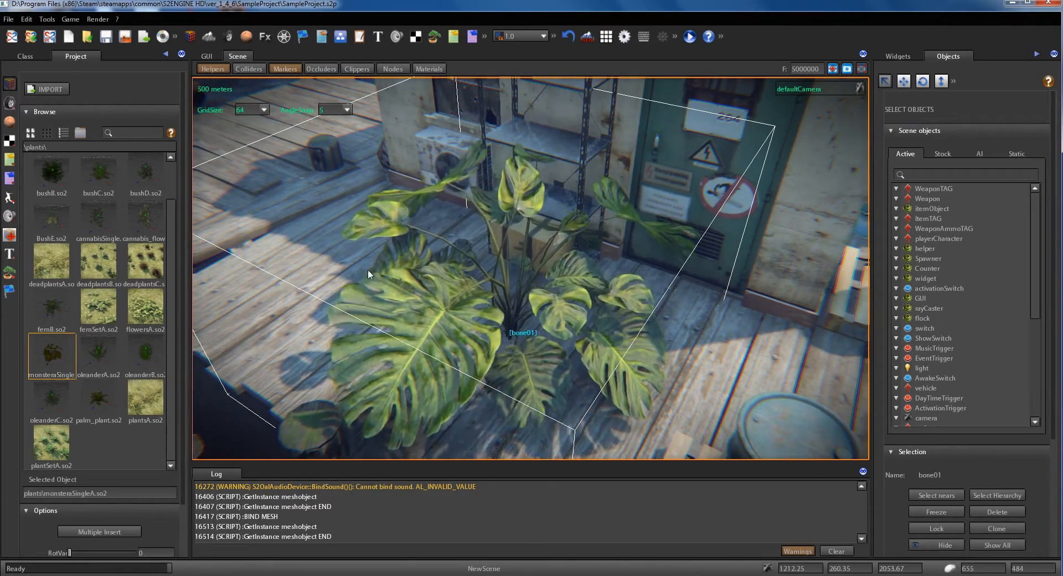
- Open the placed monstera's material in the material editor, show its rendering properties, and return to the scene view
{"action": "scroll", "coordinate": [367, 269], "scroll_direction": "down", "scroll_amount": 3}
{"action": "middle_click_drag", "start_coordinate": [368, 269], "coordinate": [514, 267]}
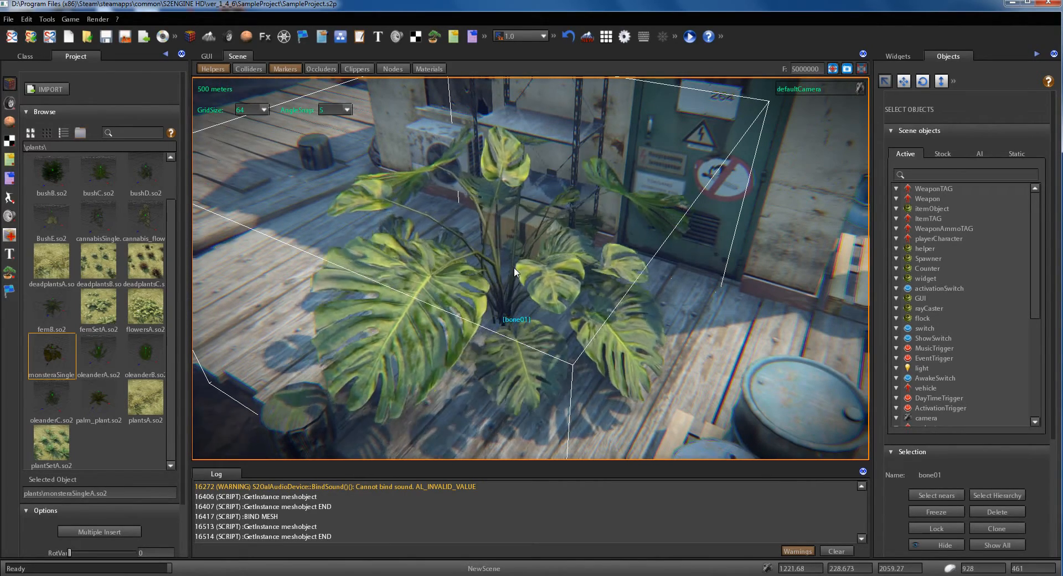
{"action": "middle_click_drag", "start_coordinate": [514, 267], "coordinate": [573, 345]}
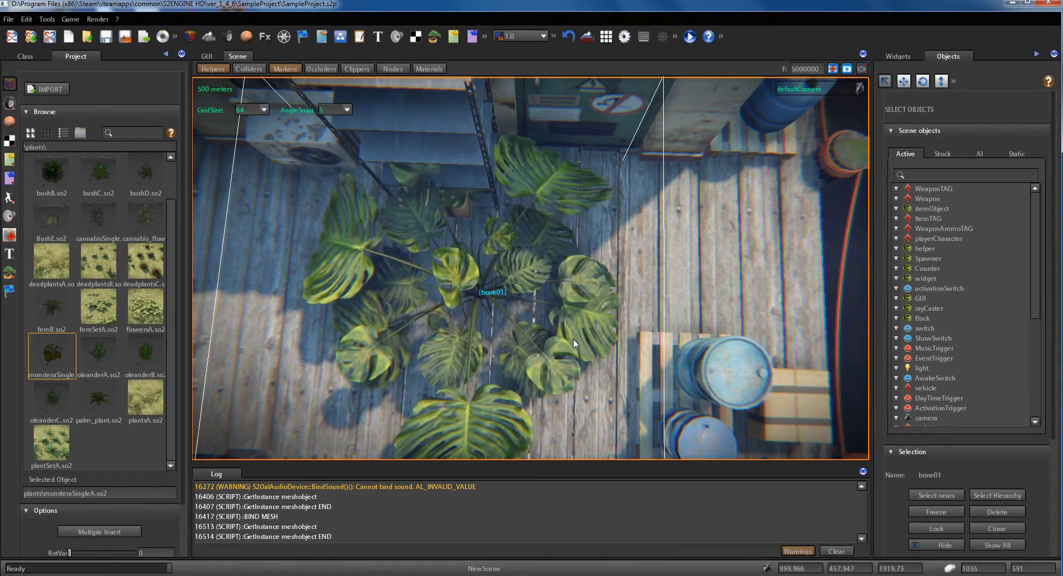
{"action": "middle_click_drag", "start_coordinate": [573, 339], "coordinate": [604, 322]}
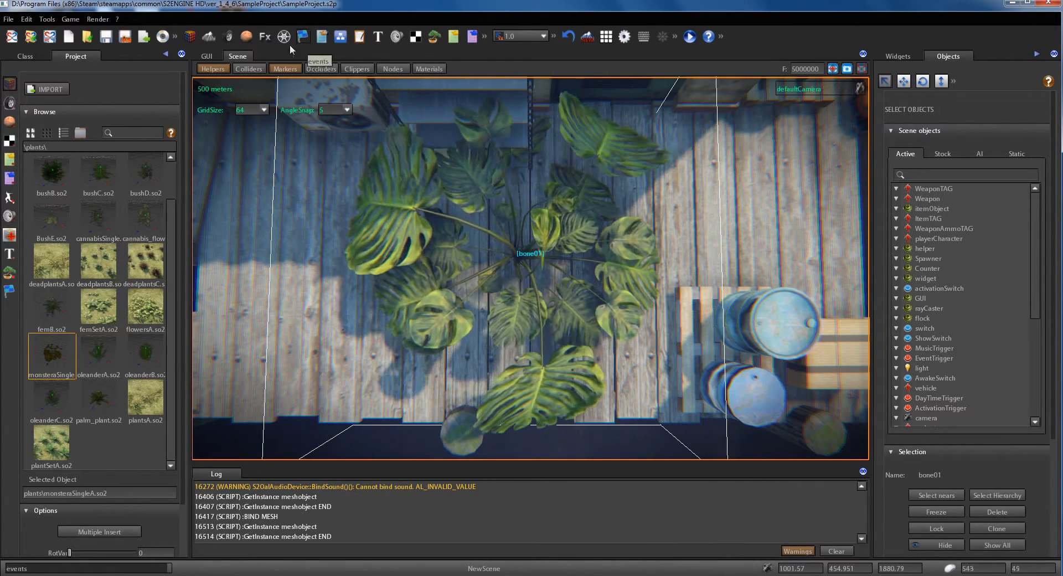
{"action": "left_click", "coordinate": [246, 36]}
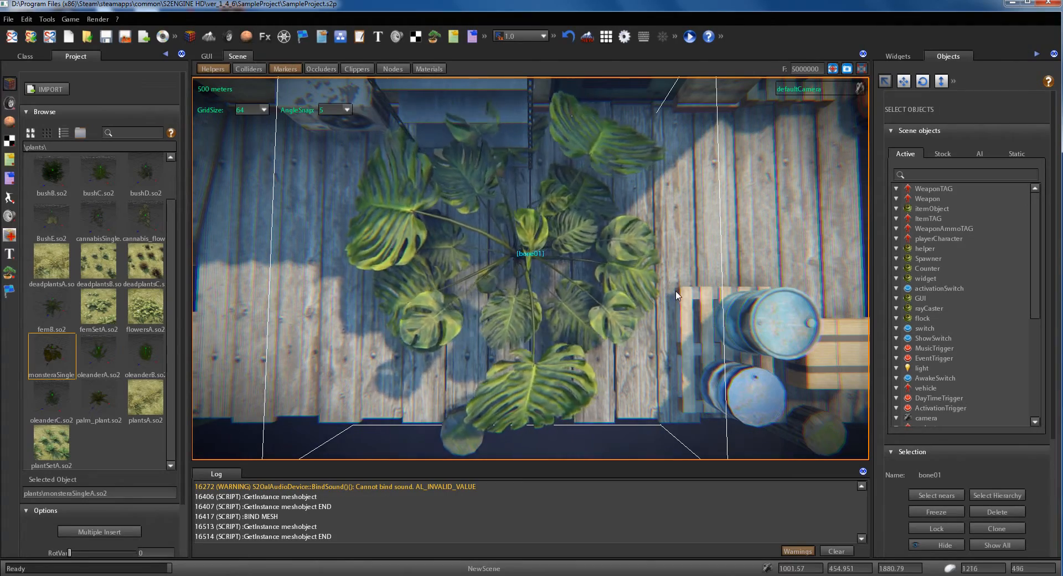
{"action": "middle_click_drag", "start_coordinate": [677, 292], "coordinate": [464, 228]}
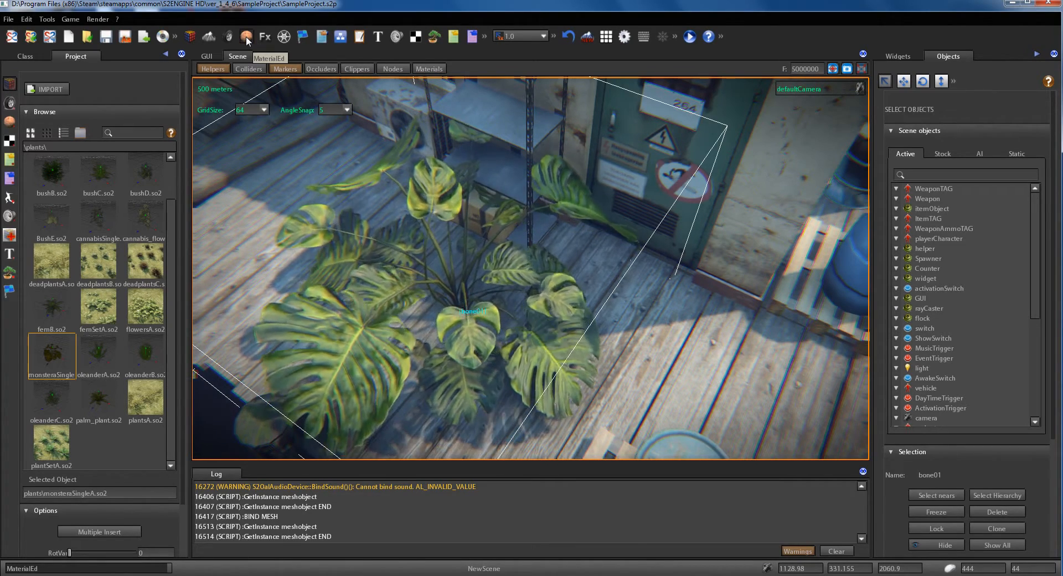
{"action": "left_click", "coordinate": [247, 36]}
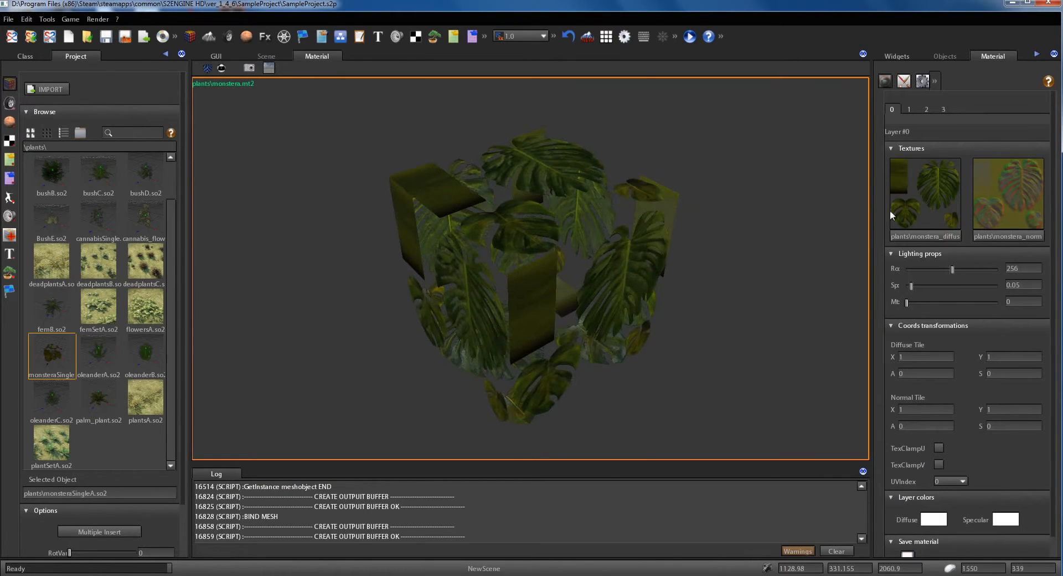
{"action": "left_click", "coordinate": [916, 82]}
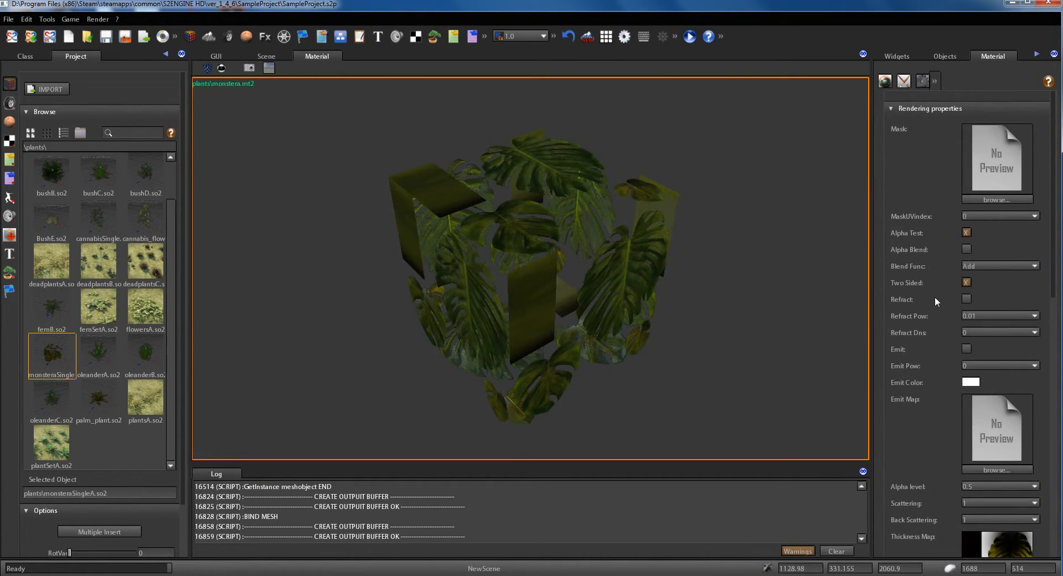
{"action": "left_click", "coordinate": [265, 60]}
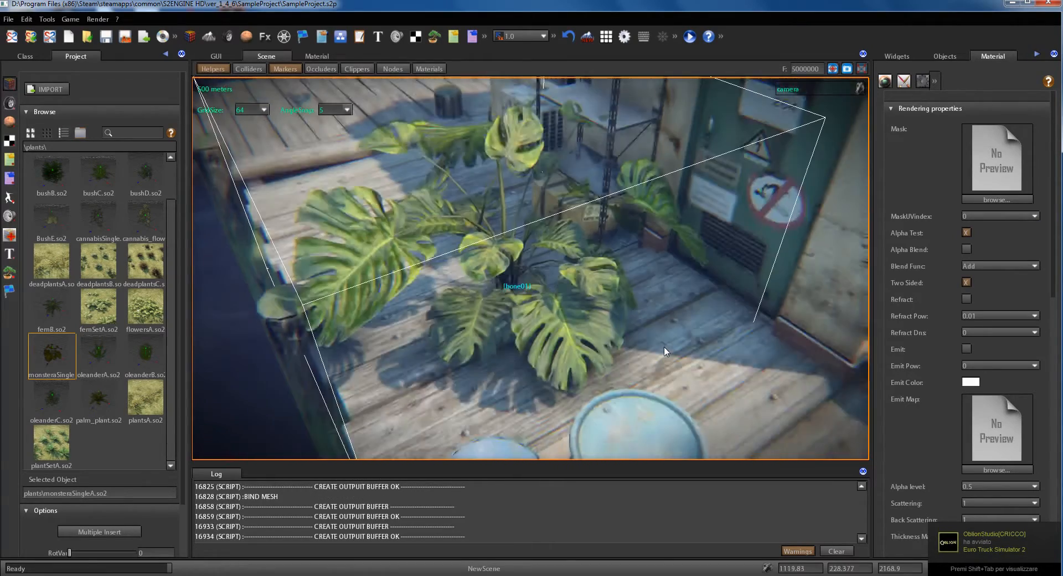
- Examine the monstera material's rendering and misc properties, including Alpha Test, ScatterColorID and Vegetation, against the plant in the scene
{"action": "scroll", "coordinate": [985, 293], "scroll_direction": "down", "scroll_amount": 5}
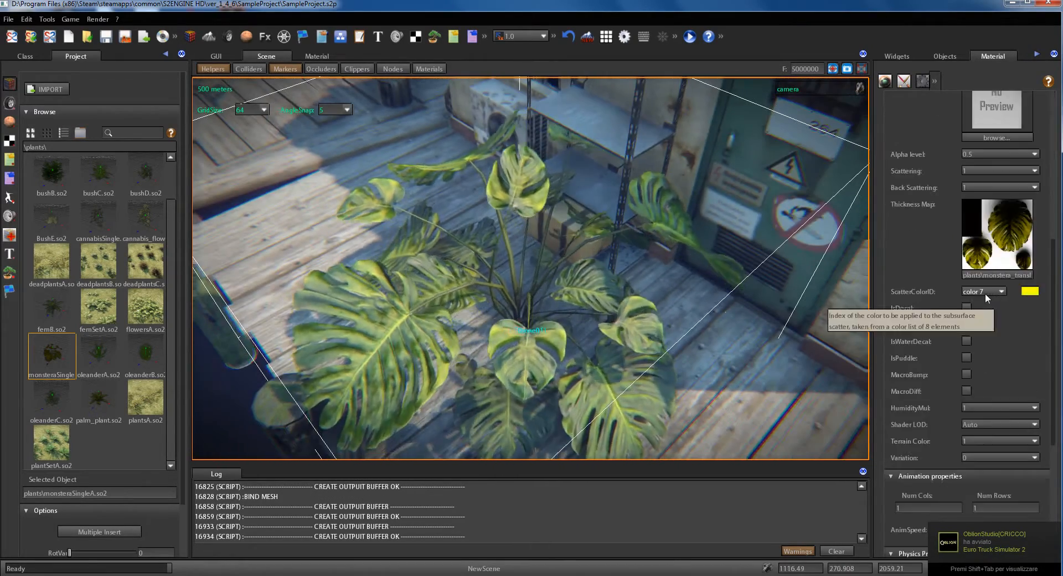
{"action": "scroll", "coordinate": [985, 294], "scroll_direction": "down", "scroll_amount": 5}
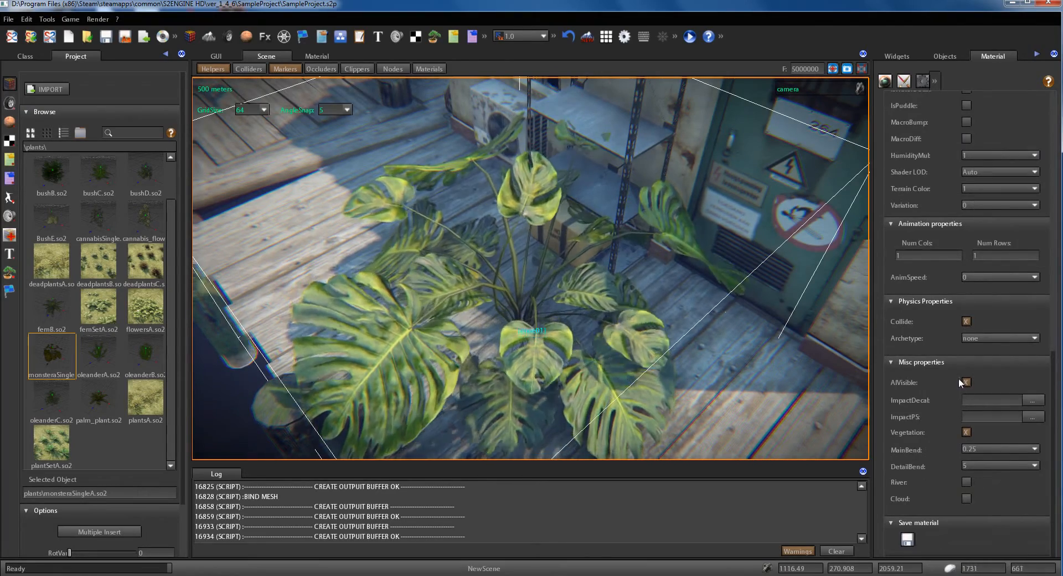
{"action": "scroll", "coordinate": [959, 377], "scroll_direction": "up", "scroll_amount": 10}
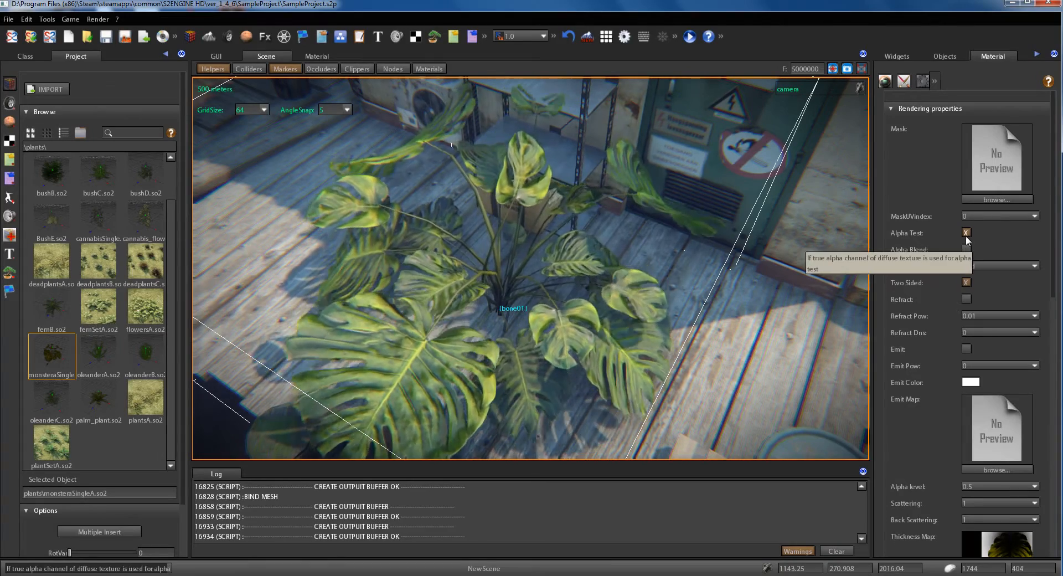
{"action": "scroll", "coordinate": [963, 271], "scroll_direction": "down", "scroll_amount": 10}
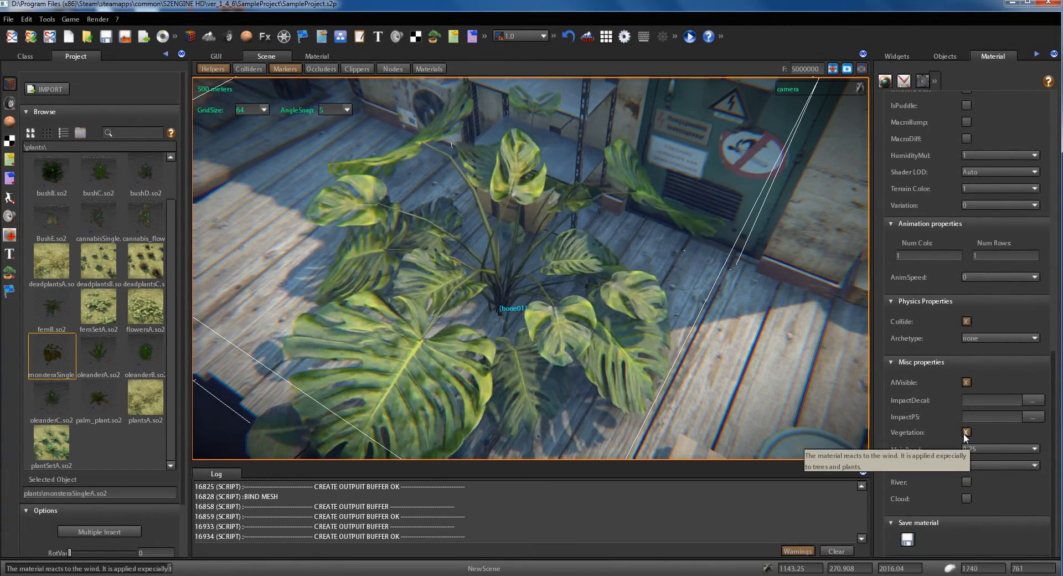
{"action": "scroll", "coordinate": [944, 420], "scroll_direction": "up", "scroll_amount": 10}
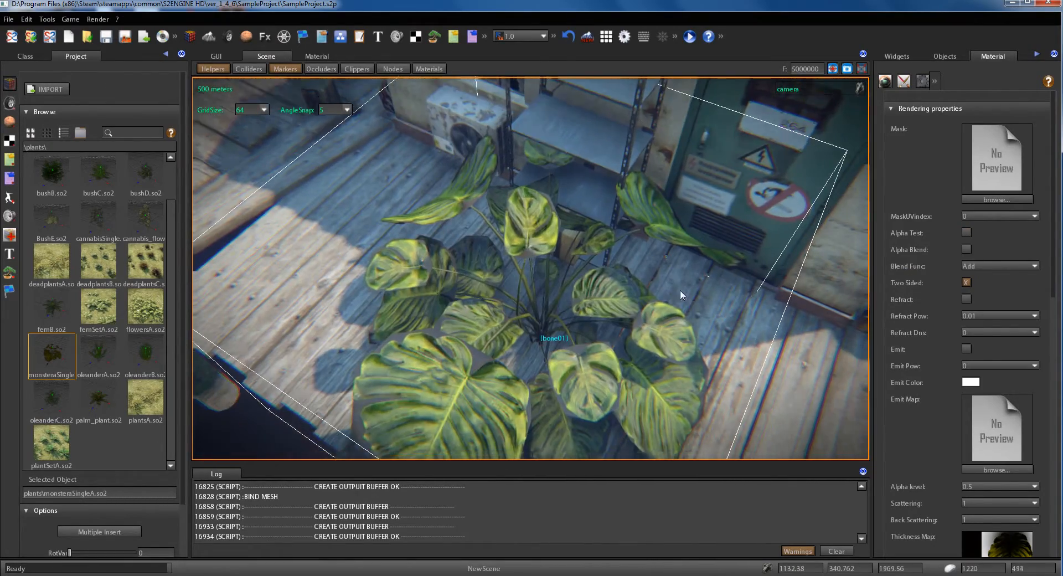
{"action": "scroll", "coordinate": [936, 347], "scroll_direction": "down", "scroll_amount": 10}
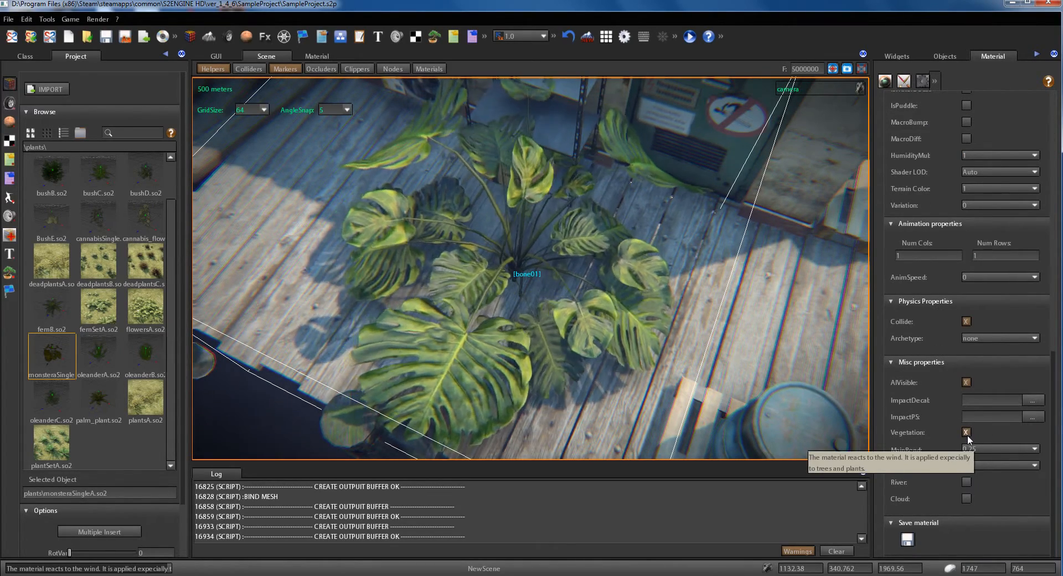
{"action": "left_click", "coordinate": [966, 432]}
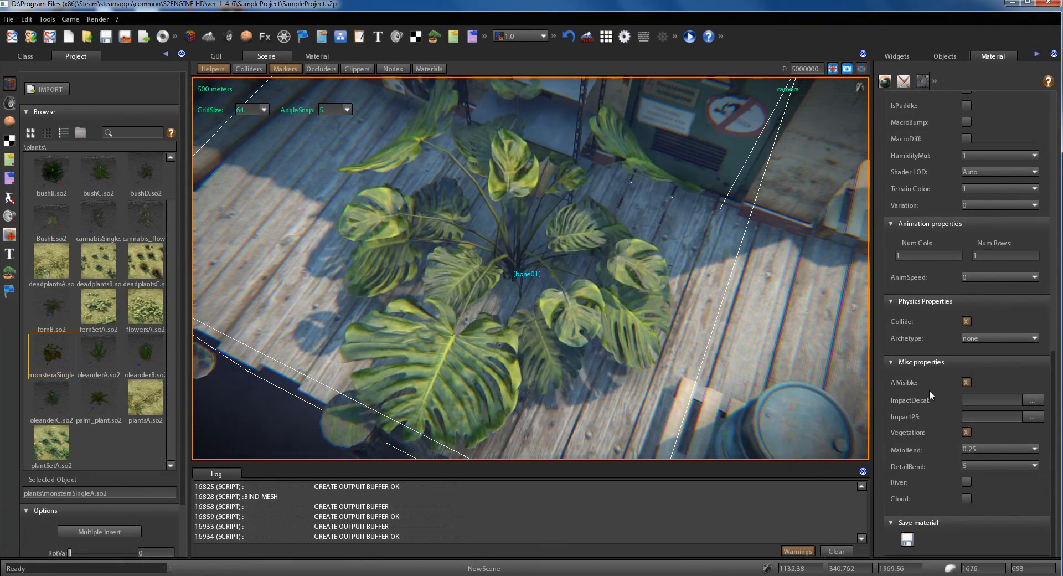
{"action": "scroll", "coordinate": [931, 355], "scroll_direction": "up", "scroll_amount": 5}
{"action": "scroll", "coordinate": [932, 355], "scroll_direction": "down", "scroll_amount": 5}
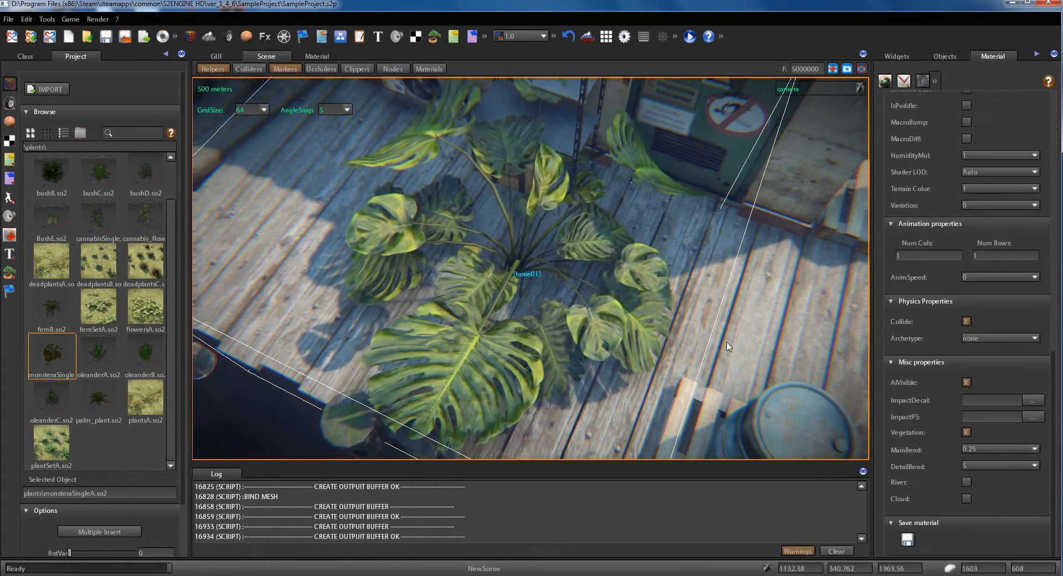
- Set the monstera material's DetailBend to 0
{"action": "mouse_move", "coordinate": [630, 335]}
{"action": "right_mouse_down"}
{"action": "mouse_move", "coordinate": [627, 321]}
{"action": "mouse_move", "coordinate": [646, 324]}
{"action": "right_mouse_up"}
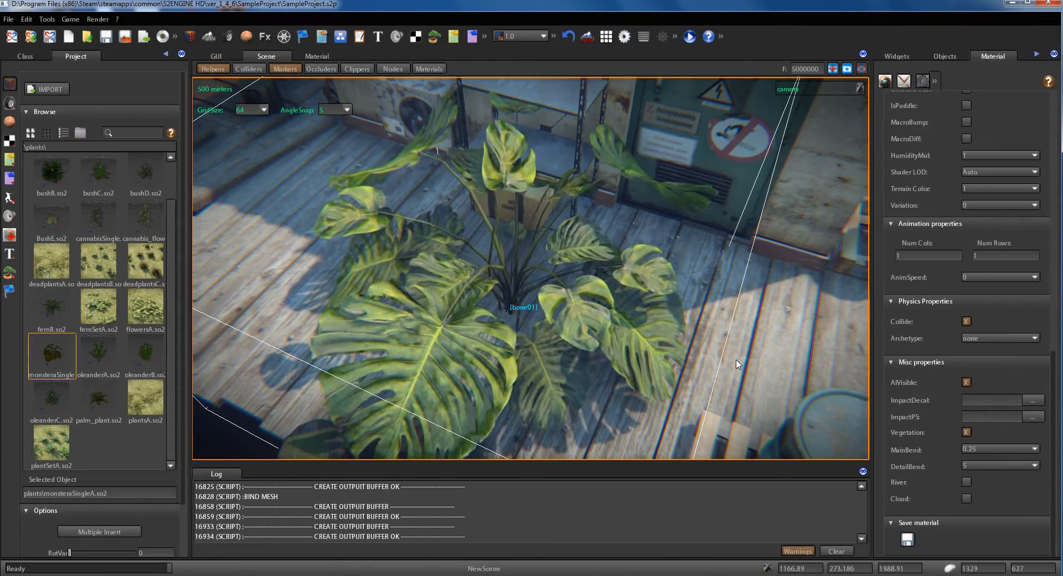
{"action": "right_click_drag", "start_coordinate": [735, 358], "coordinate": [725, 348]}
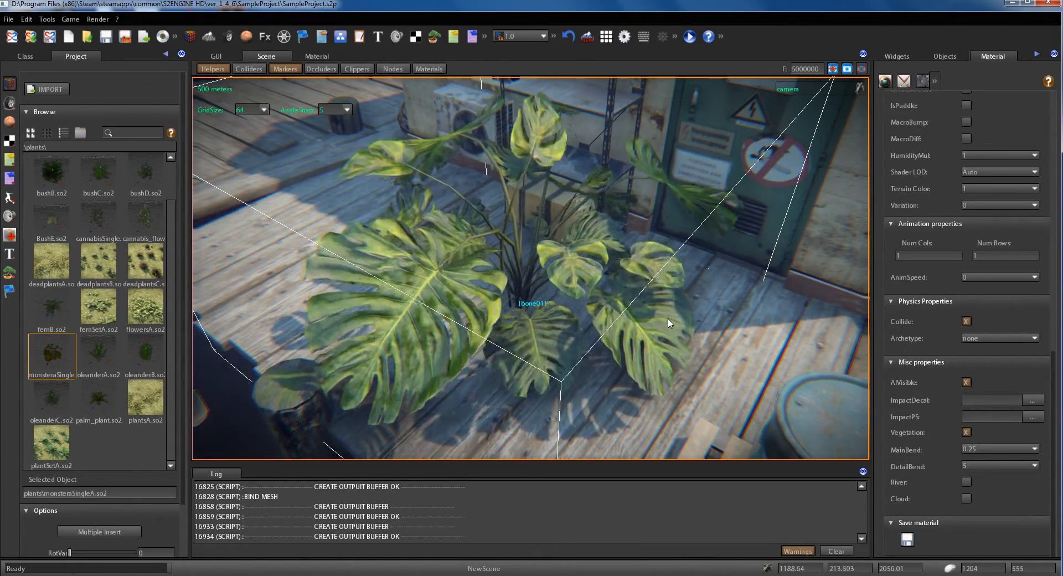
{"action": "right_click_drag", "start_coordinate": [682, 321], "coordinate": [685, 317]}
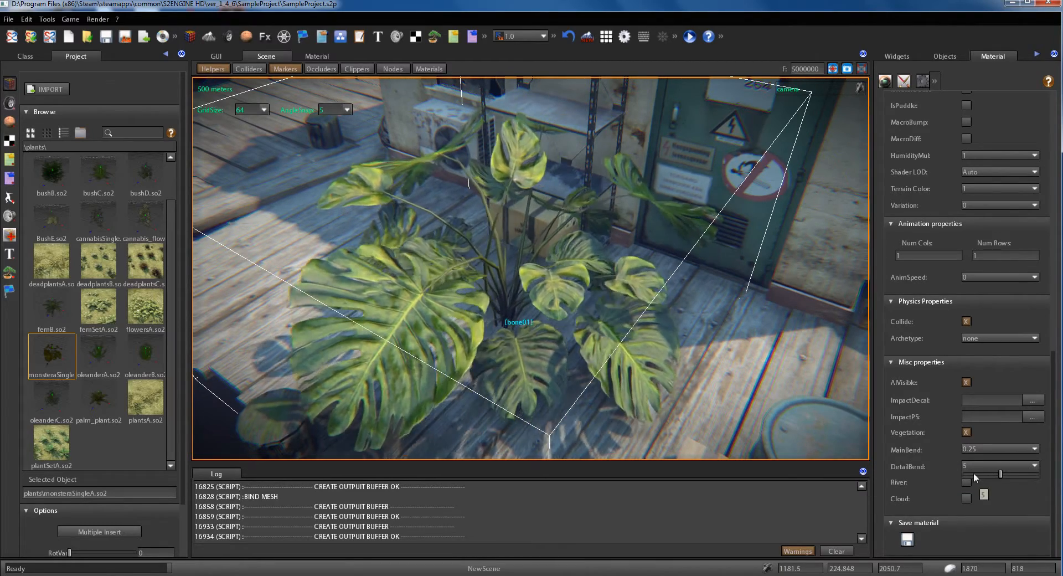
{"action": "left_click_drag", "start_coordinate": [960, 473], "coordinate": [888, 450]}
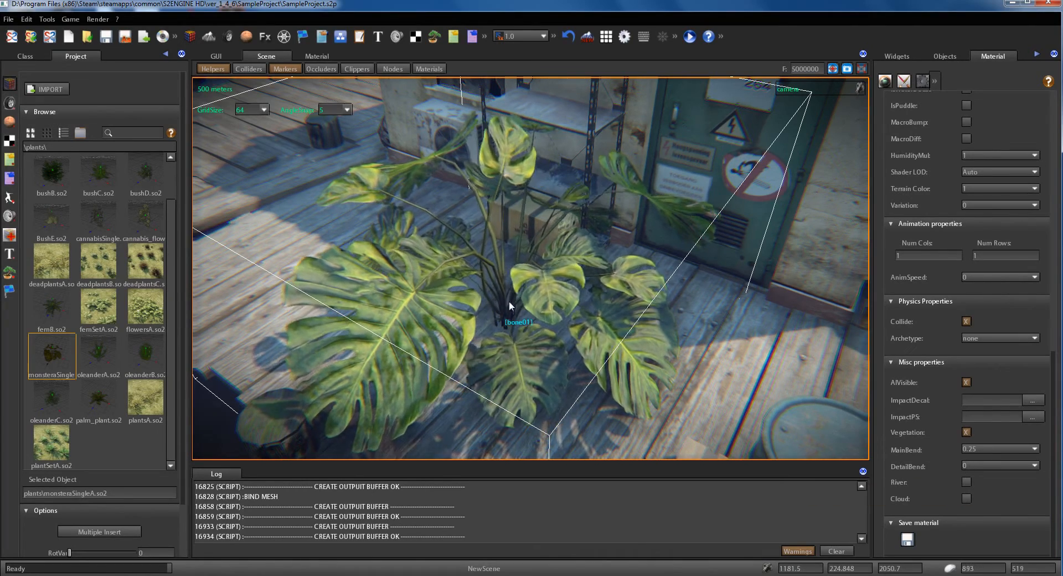
- Set the monstera material's MainBend to 1.64706 and view the plant's stronger wind bending from a low angle
{"action": "left_click", "coordinate": [1033, 449]}
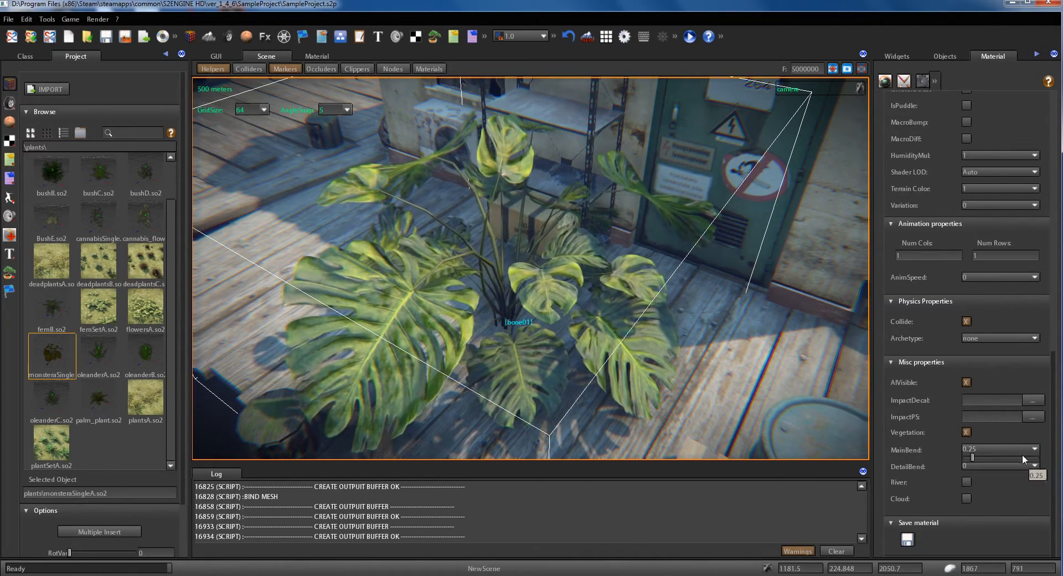
{"action": "left_click", "coordinate": [1025, 455]}
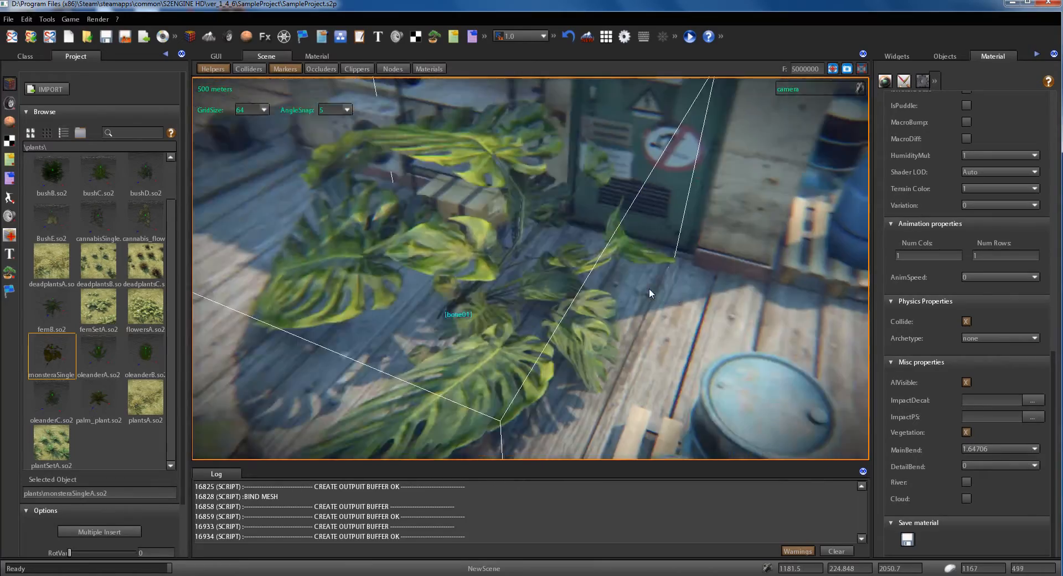
{"action": "middle_click_drag", "start_coordinate": [649, 288], "coordinate": [636, 263]}
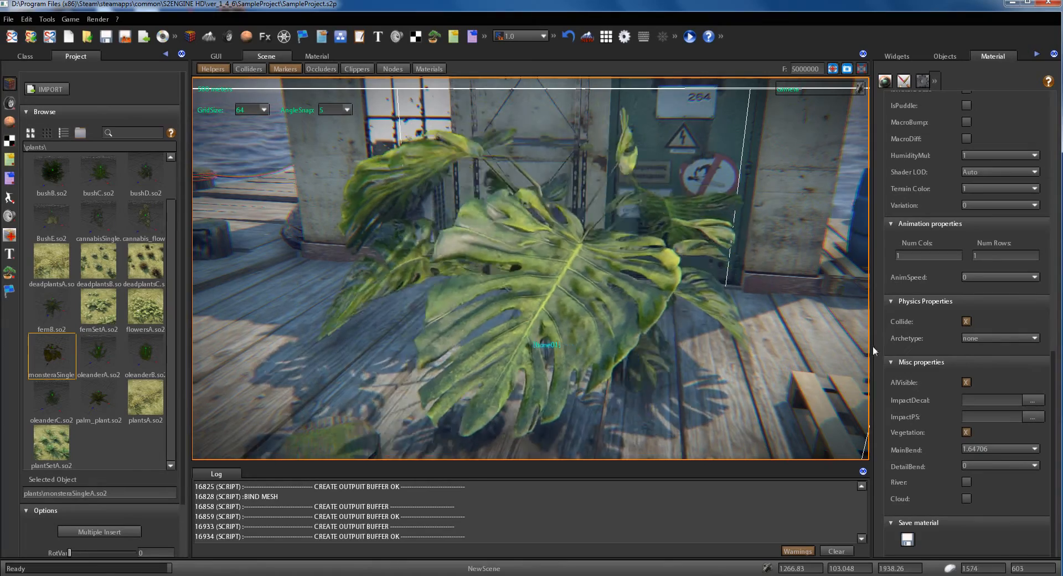
{"action": "mouse_move", "coordinate": [1008, 453]}
{"action": "left_mouse_down"}
{"action": "mouse_move", "coordinate": [971, 458]}
{"action": "mouse_move", "coordinate": [1019, 450]}
{"action": "left_mouse_up"}
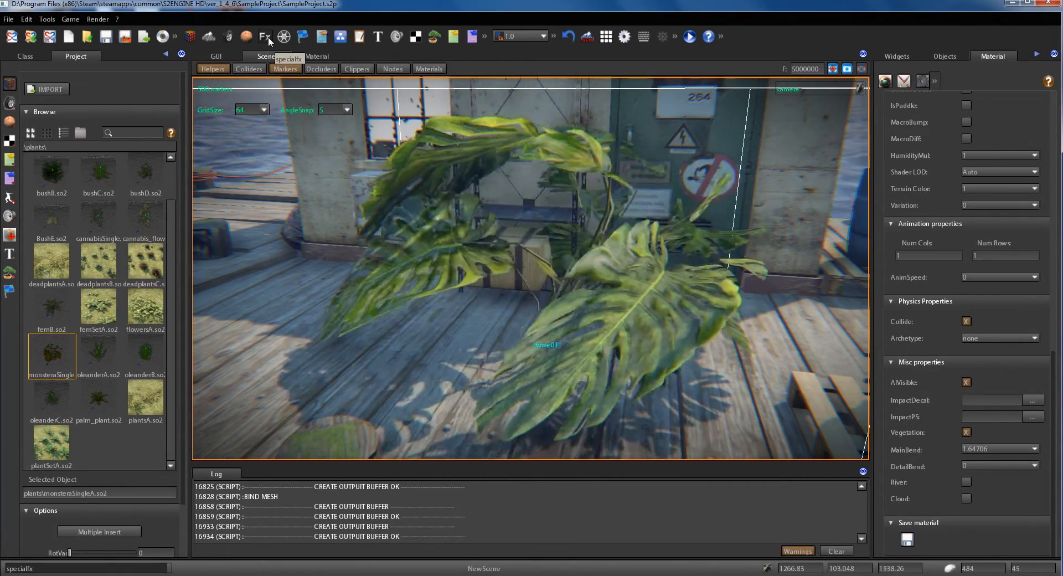
- Open the special effects weather settings and bring the Storm wind parameters into view
{"action": "left_click", "coordinate": [266, 36]}
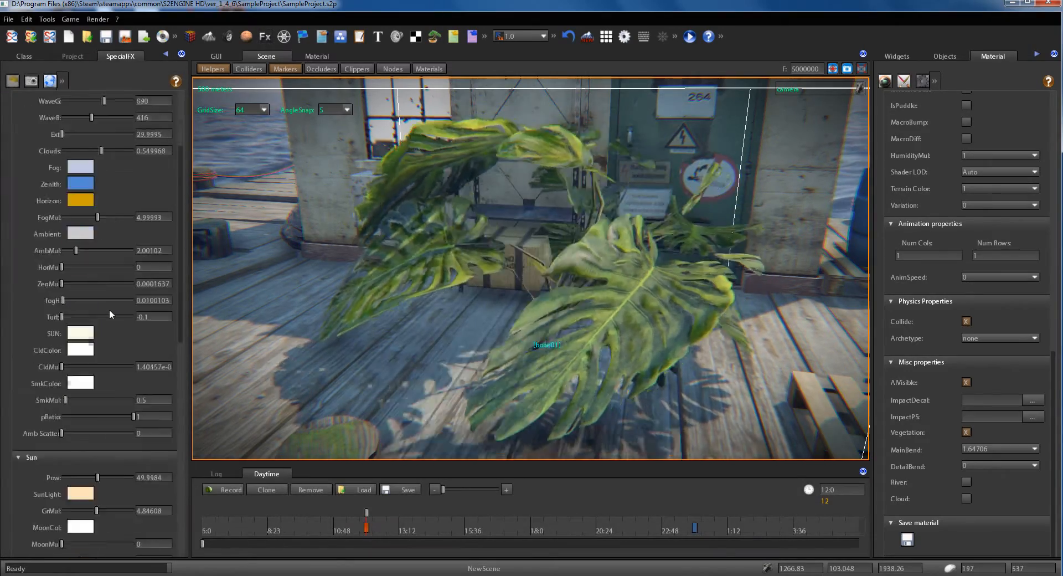
{"action": "scroll", "coordinate": [108, 309], "scroll_direction": "up", "scroll_amount": 5}
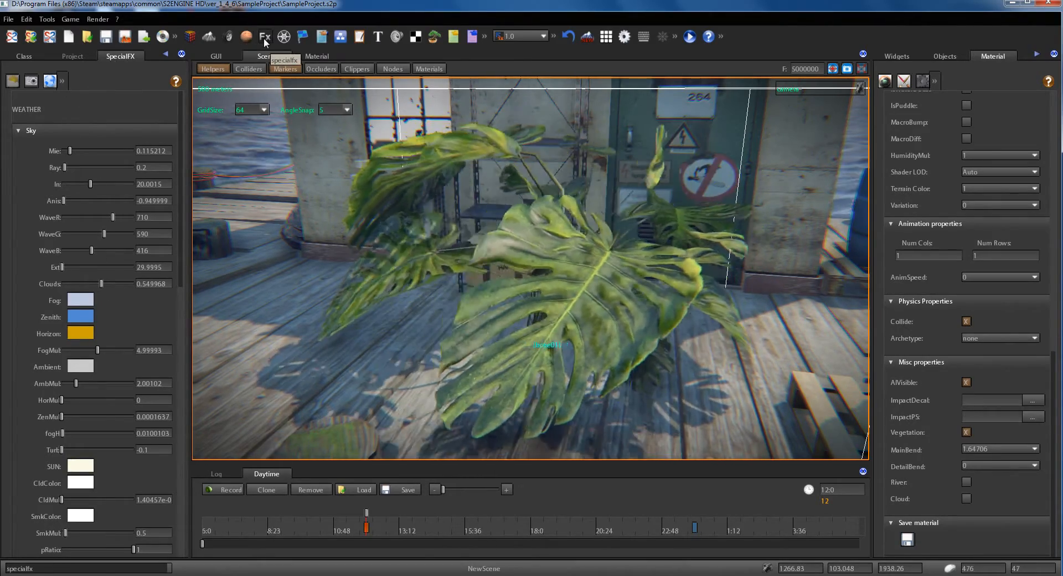
{"action": "scroll", "coordinate": [109, 221], "scroll_direction": "down", "scroll_amount": 10}
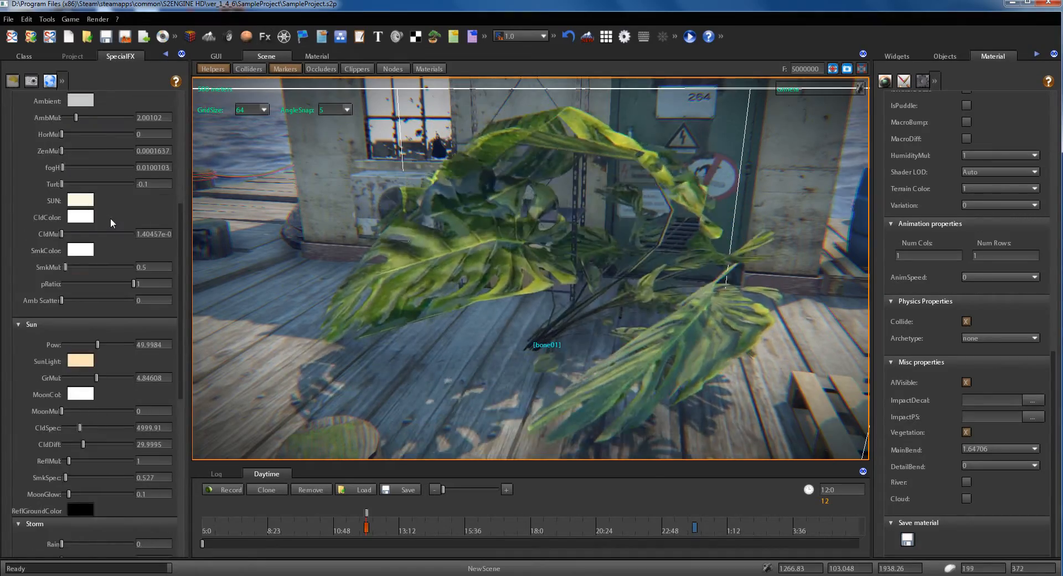
{"action": "scroll", "coordinate": [111, 218], "scroll_direction": "down", "scroll_amount": 5}
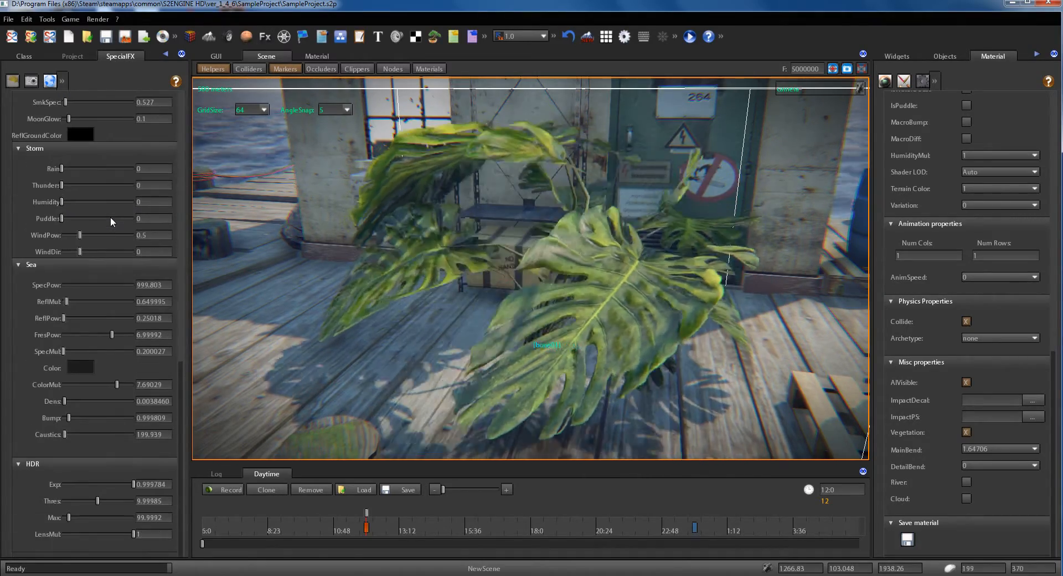
{"action": "scroll", "coordinate": [111, 217], "scroll_direction": "up", "scroll_amount": 4}
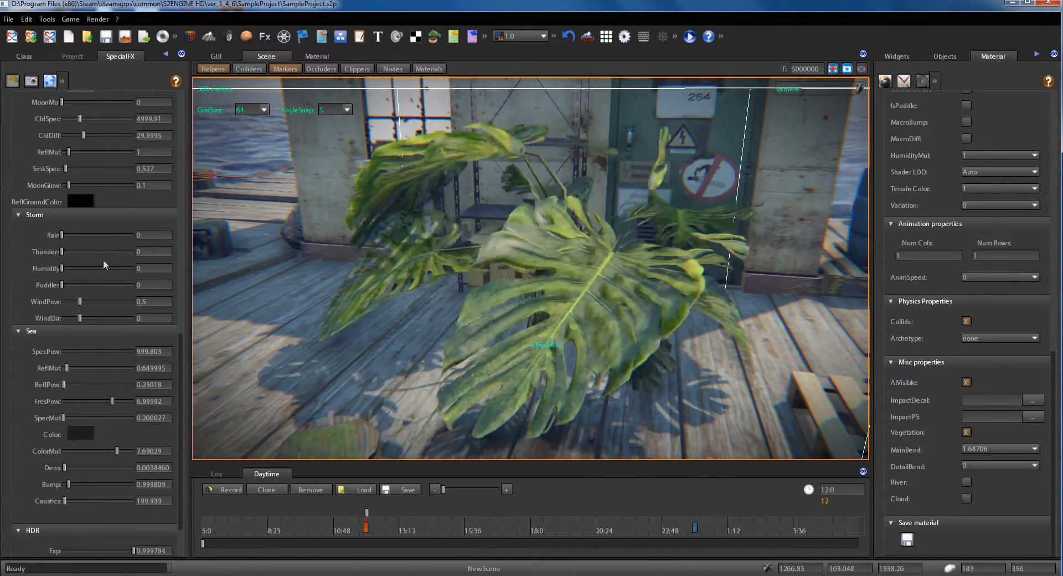
- Try a WindPow of 0.846154 and a WindDir of 84.4615 in the Storm settings
{"action": "left_click_drag", "start_coordinate": [79, 299], "coordinate": [108, 300]}
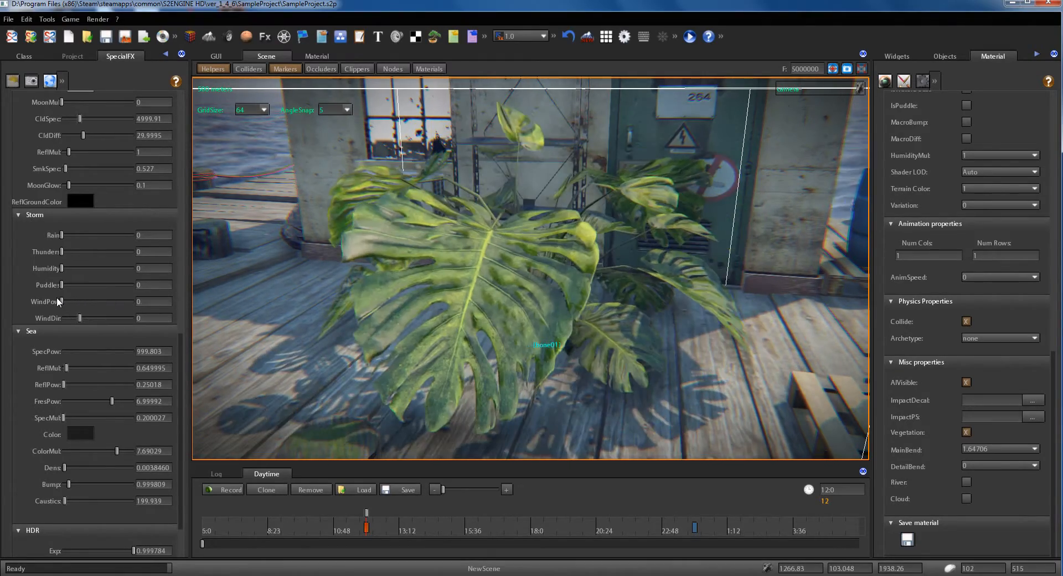
{"action": "left_click_drag", "start_coordinate": [65, 301], "coordinate": [81, 302]}
{"action": "left_click", "coordinate": [81, 317]}
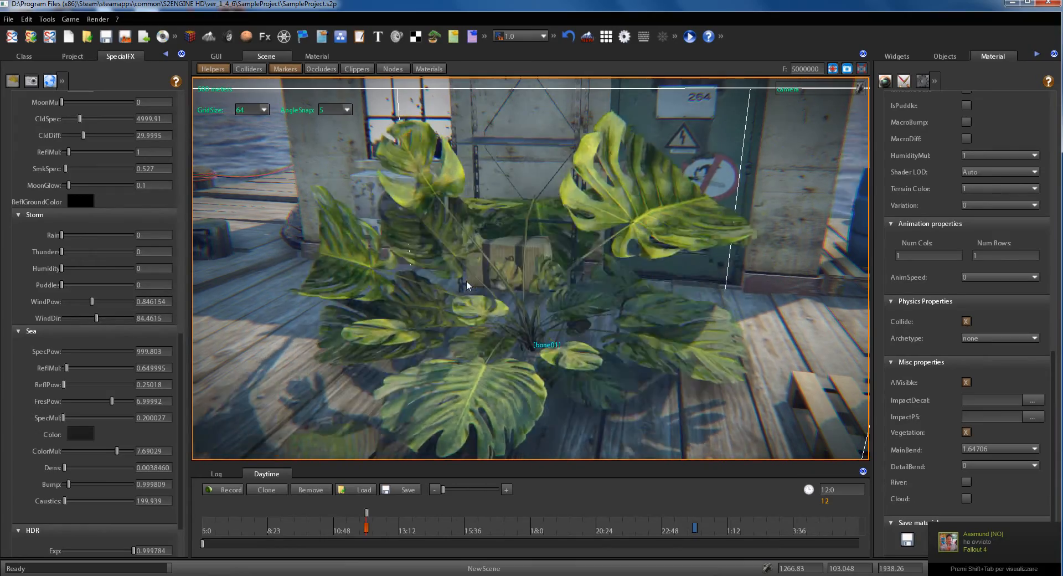
- Set the storm's WindPow to 0.661538 and WindDir to 15.2308, and the monstera material's MainBend to 0
{"action": "right_click_drag", "start_coordinate": [628, 237], "coordinate": [535, 310]}
{"action": "key", "text": "s"}
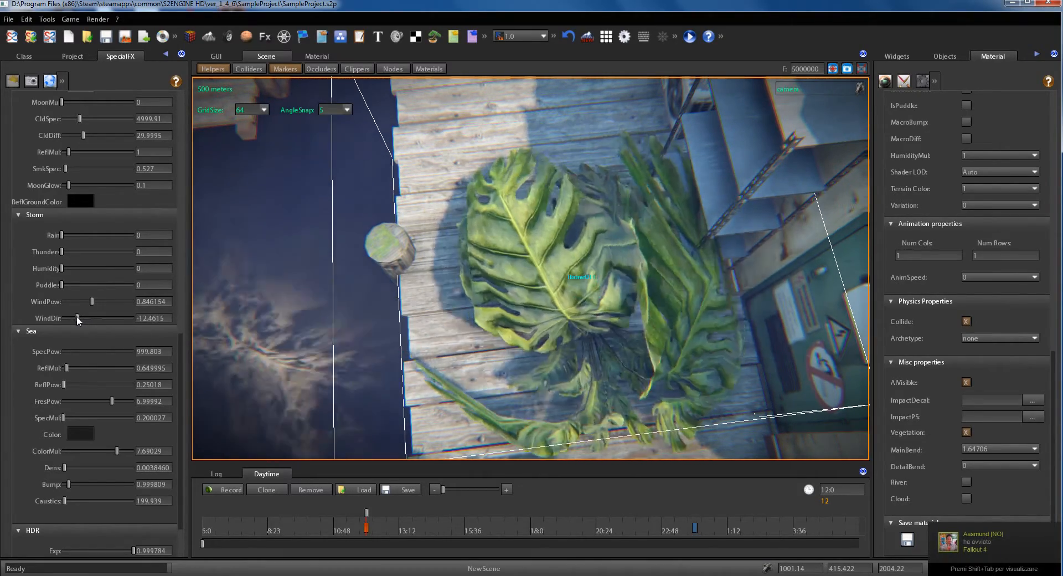
{"action": "middle_click_drag", "start_coordinate": [540, 391], "coordinate": [514, 362]}
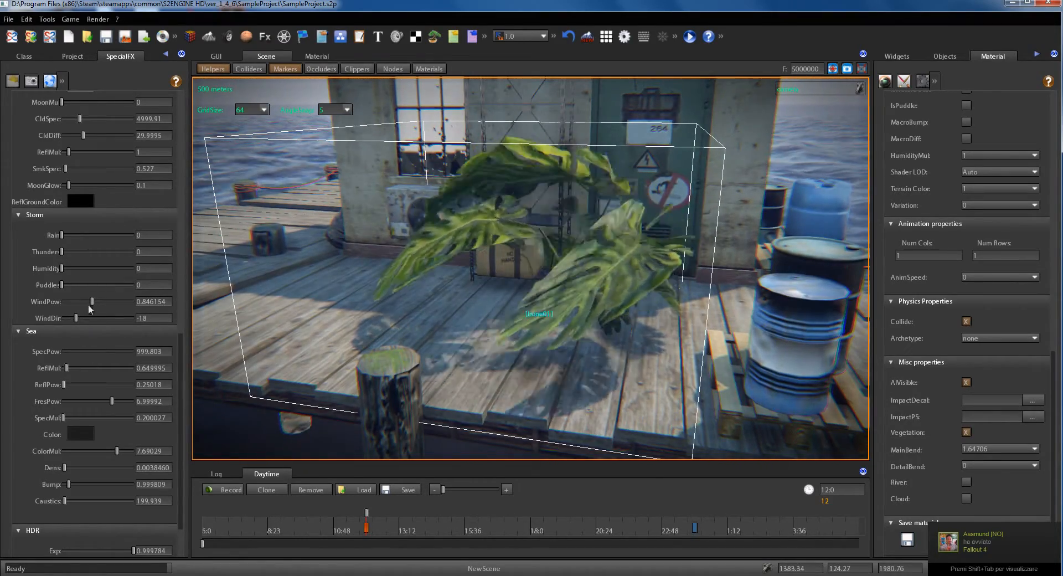
{"action": "left_click_drag", "start_coordinate": [73, 299], "coordinate": [97, 318]}
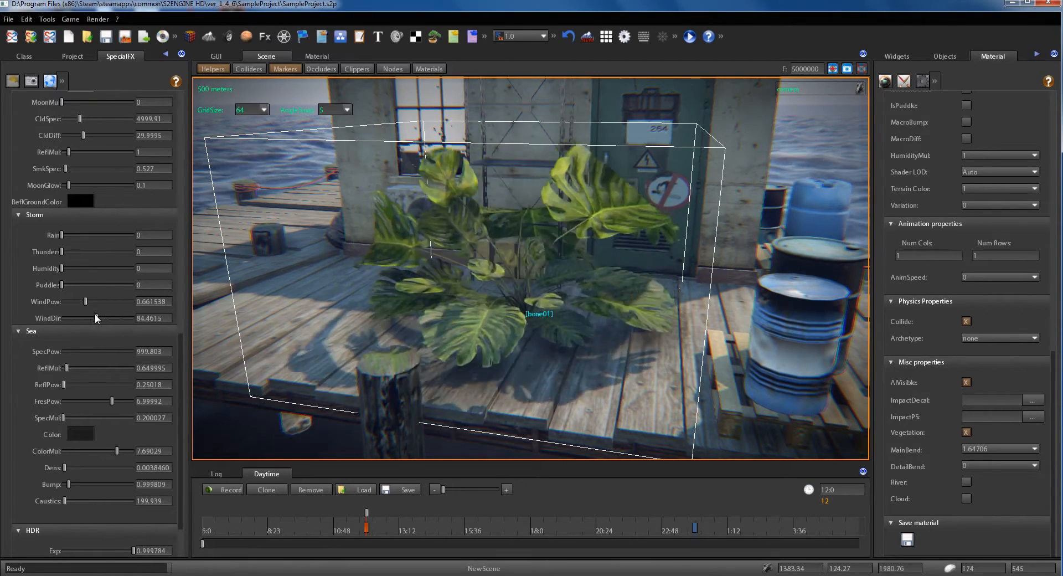
{"action": "middle_click_drag", "start_coordinate": [517, 239], "coordinate": [472, 273]}
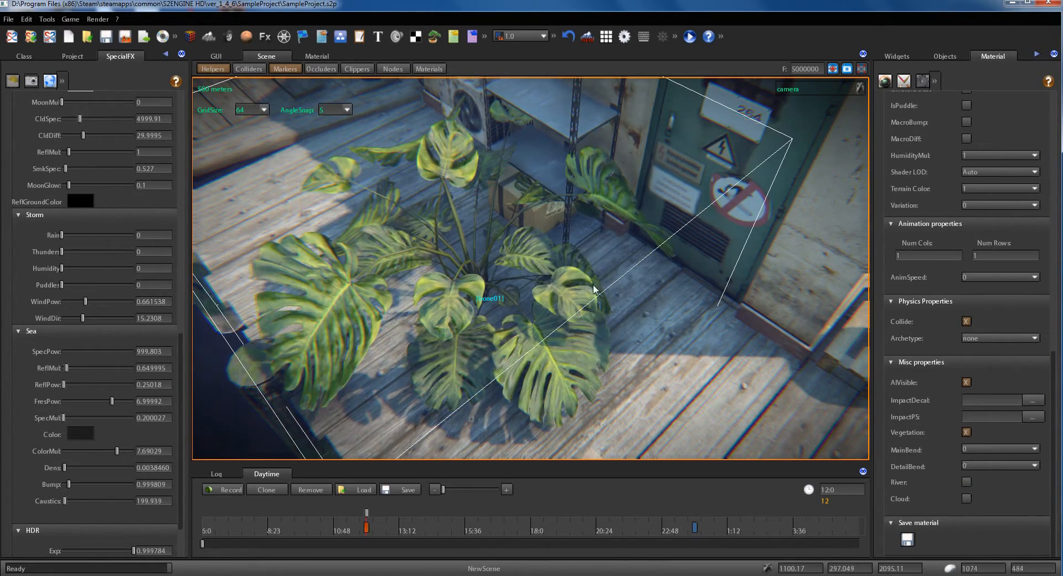
- Raise the monstera material's DetailBend to 9.77941 and view the leaf movement from several angles
{"action": "right_click_drag", "start_coordinate": [579, 299], "coordinate": [587, 278]}
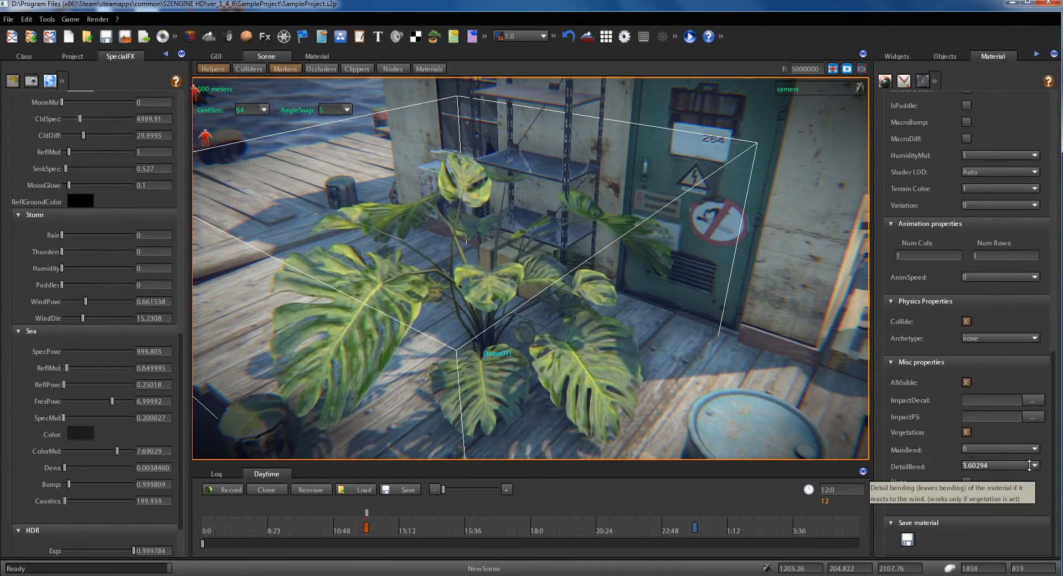
{"action": "left_click", "coordinate": [1034, 466]}
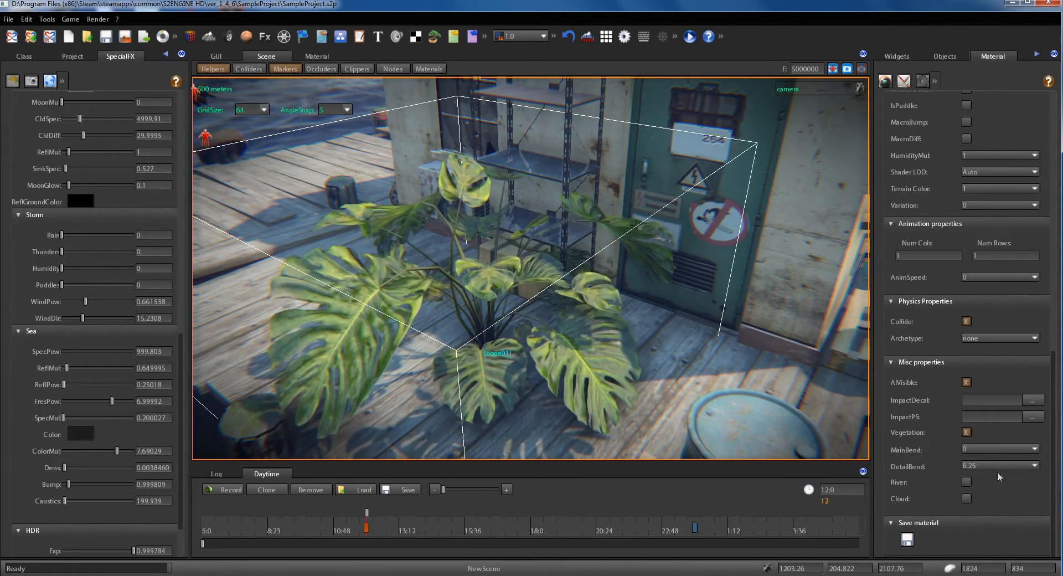
{"action": "right_click_drag", "start_coordinate": [537, 315], "coordinate": [548, 315]}
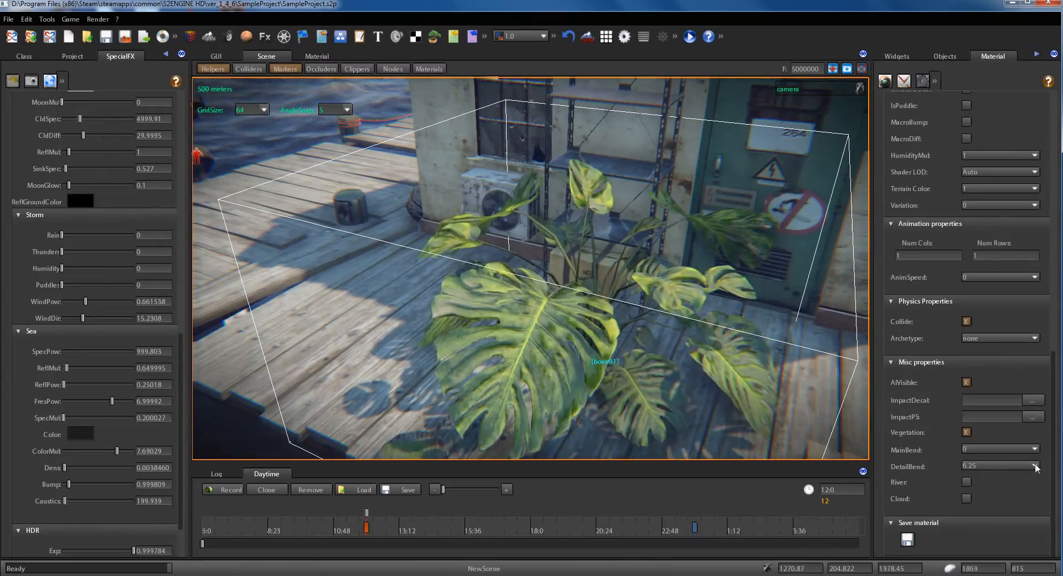
{"action": "left_click", "coordinate": [1036, 465]}
{"action": "left_click_drag", "start_coordinate": [1011, 475], "coordinate": [1037, 475]}
{"action": "right_click_drag", "start_coordinate": [654, 328], "coordinate": [486, 339]}
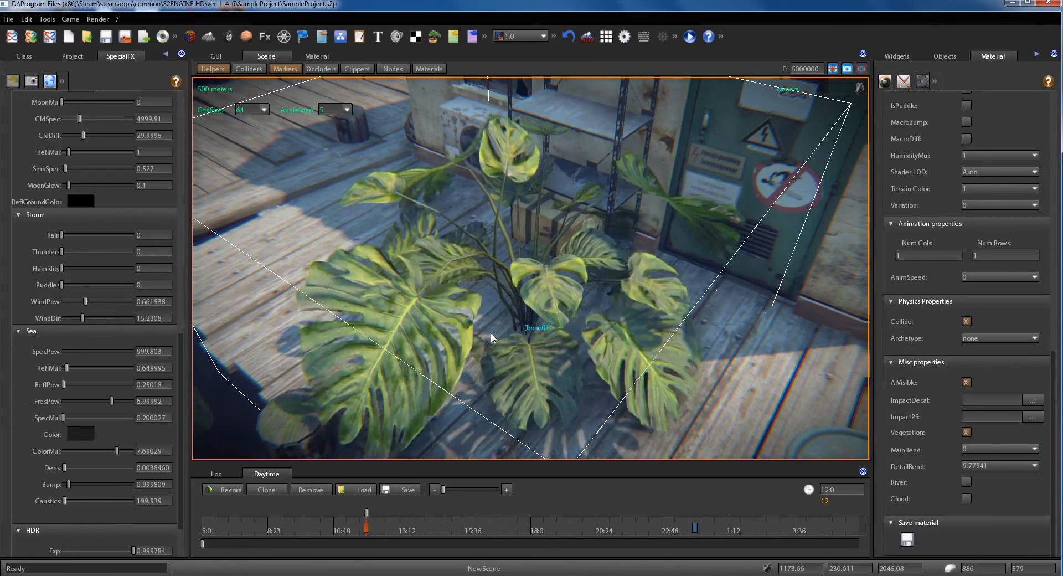
{"action": "middle_click_drag", "start_coordinate": [463, 277], "coordinate": [506, 293]}
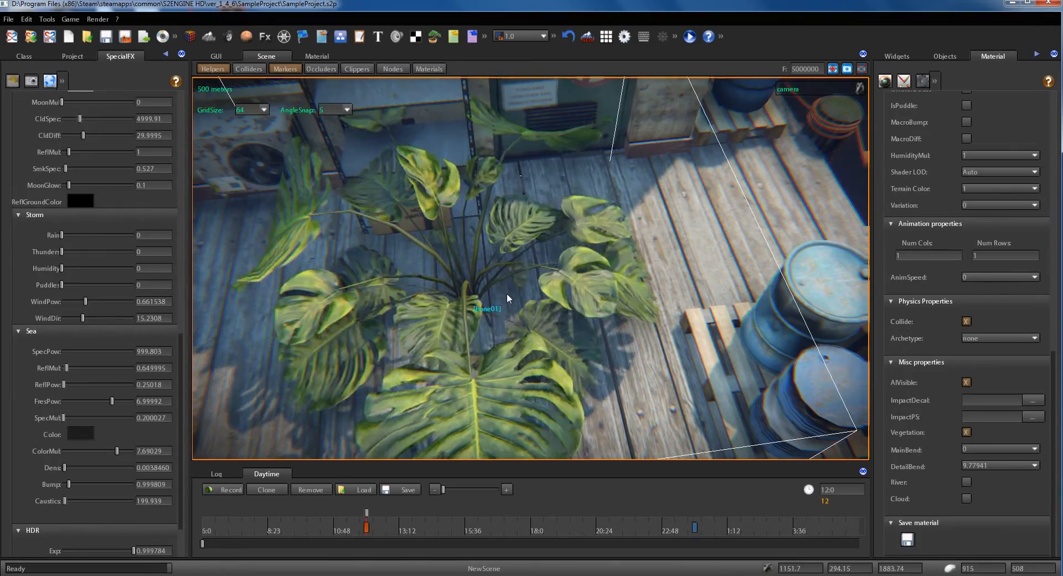
{"action": "middle_click_drag", "start_coordinate": [536, 290], "coordinate": [500, 280]}
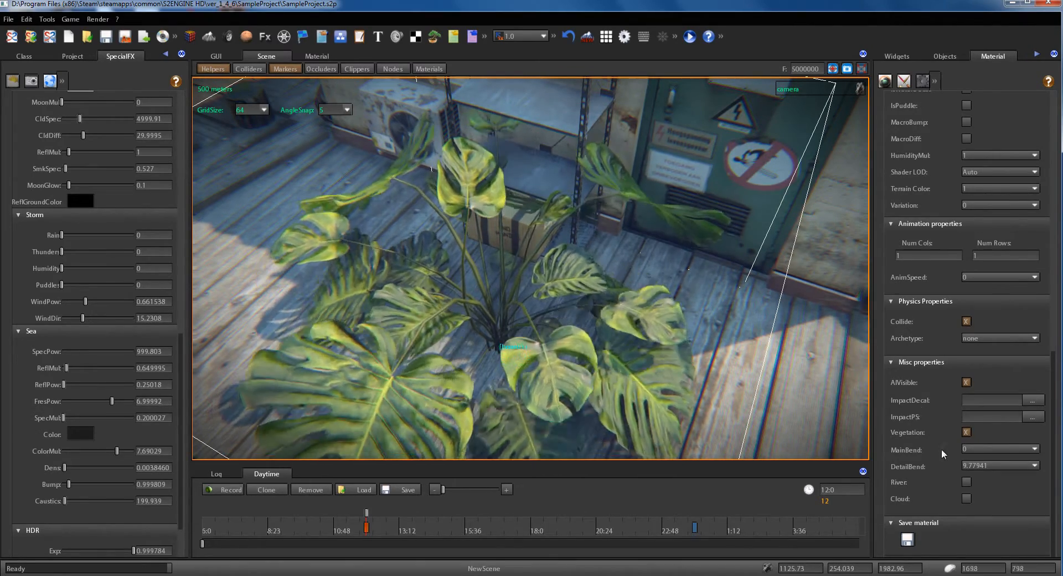
- Try MainBend values of 0.808824 and 0.411765 on the monstera material and reset it to 0
{"action": "left_click", "coordinate": [1035, 450]}
{"action": "left_click", "coordinate": [993, 459]}
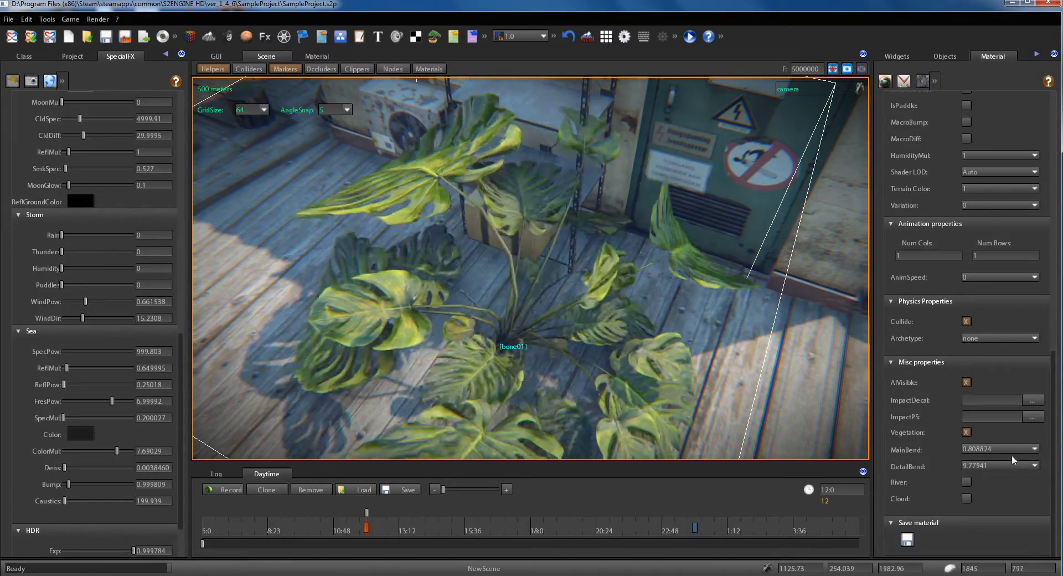
{"action": "left_click", "coordinate": [1035, 449]}
{"action": "left_click_drag", "start_coordinate": [995, 459], "coordinate": [980, 459]}
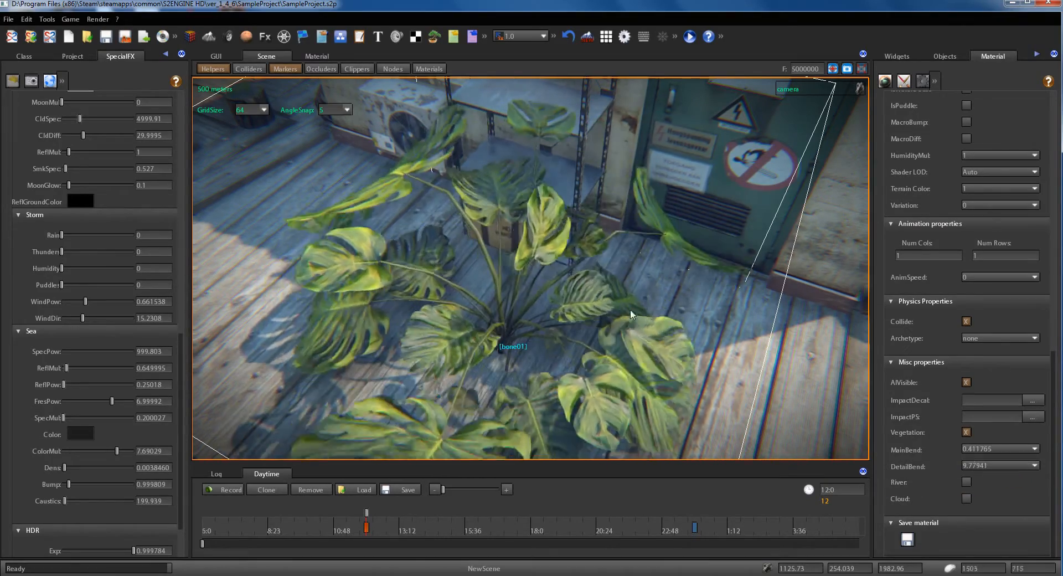
{"action": "middle_click_drag", "start_coordinate": [630, 310], "coordinate": [594, 280]}
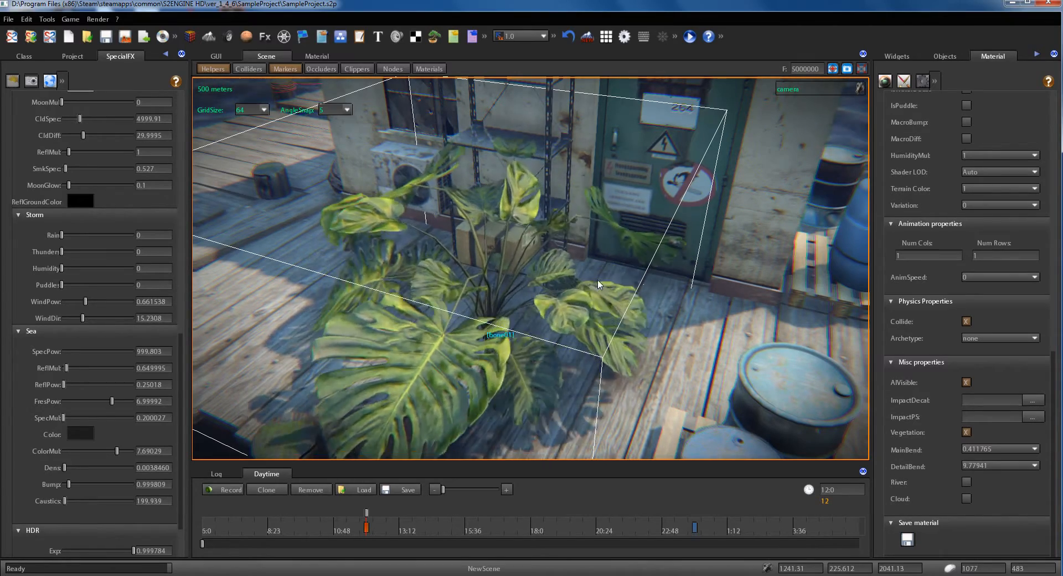
{"action": "left_click", "coordinate": [997, 448]}
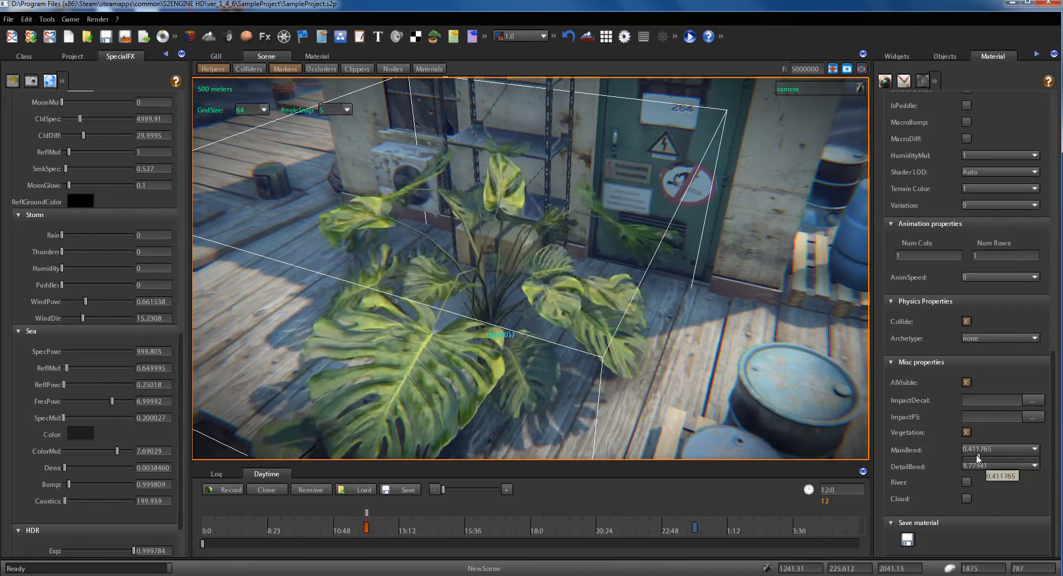
{"action": "left_click_drag", "start_coordinate": [973, 459], "coordinate": [957, 458]}
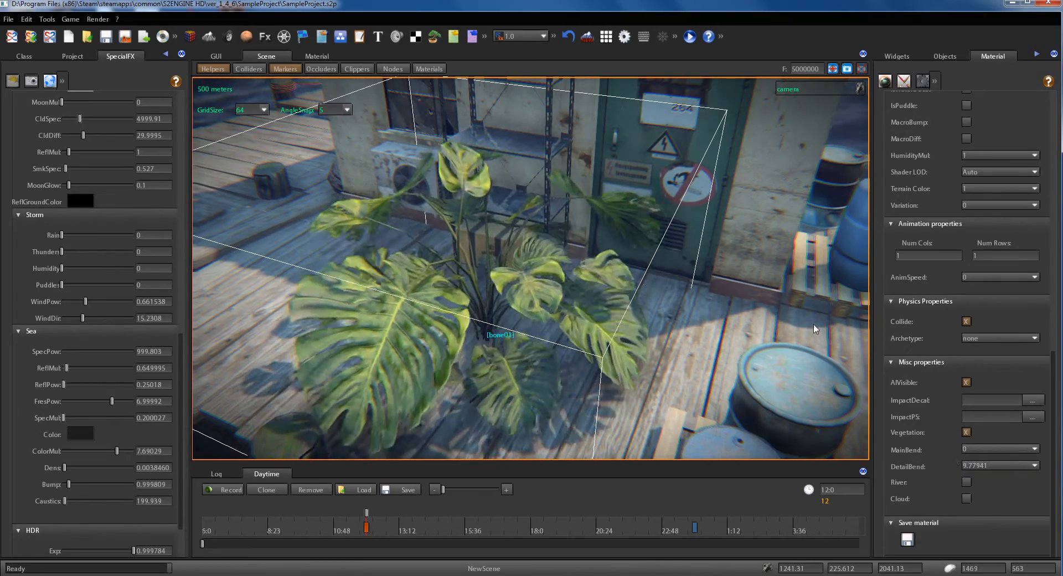
- Open the placed plant's mesh plants\monstera.sm2 in the model editor
{"action": "right_click_drag", "start_coordinate": [618, 313], "coordinate": [585, 292]}
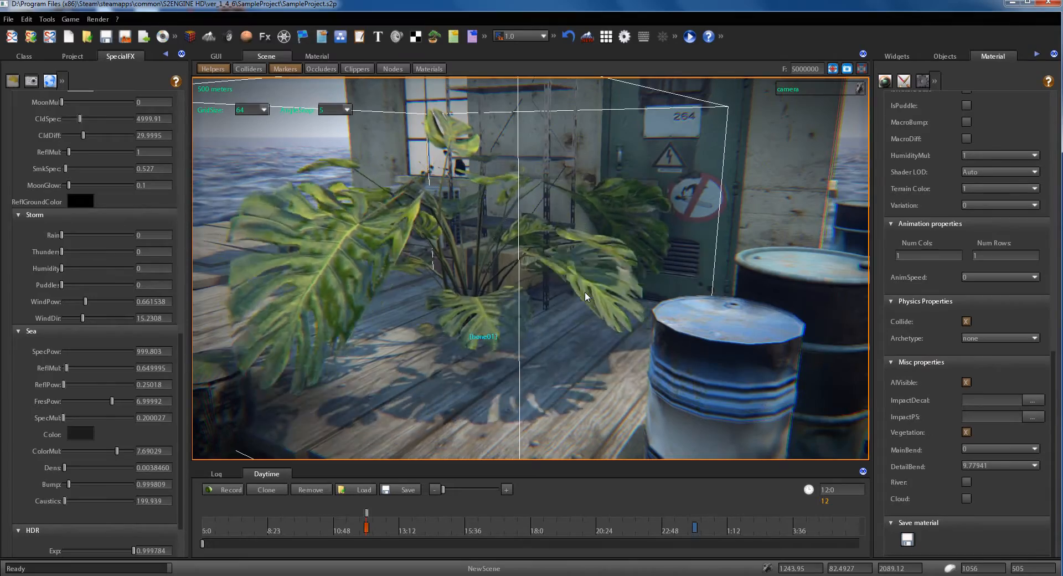
{"action": "middle_click_drag", "start_coordinate": [584, 219], "coordinate": [583, 250]}
{"action": "scroll", "coordinate": [583, 251], "scroll_direction": "up", "scroll_amount": 2}
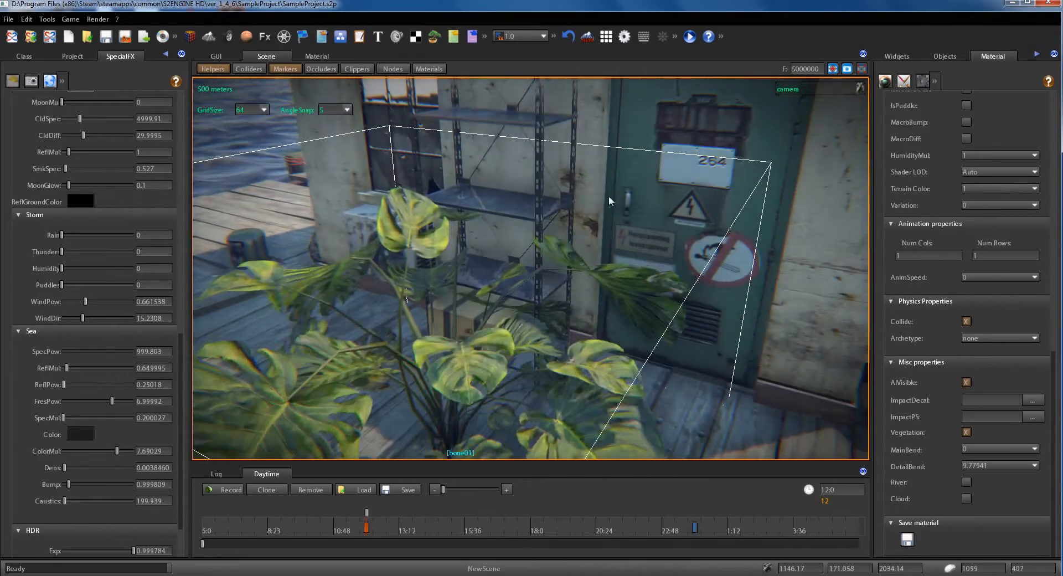
{"action": "middle_click_drag", "start_coordinate": [478, 316], "coordinate": [494, 287]}
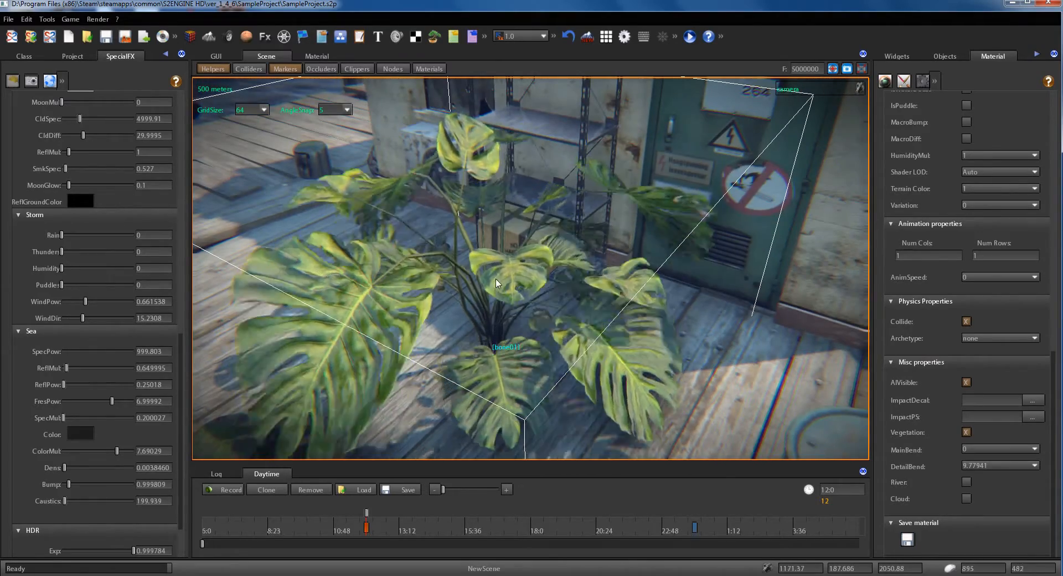
{"action": "right_click", "coordinate": [498, 280]}
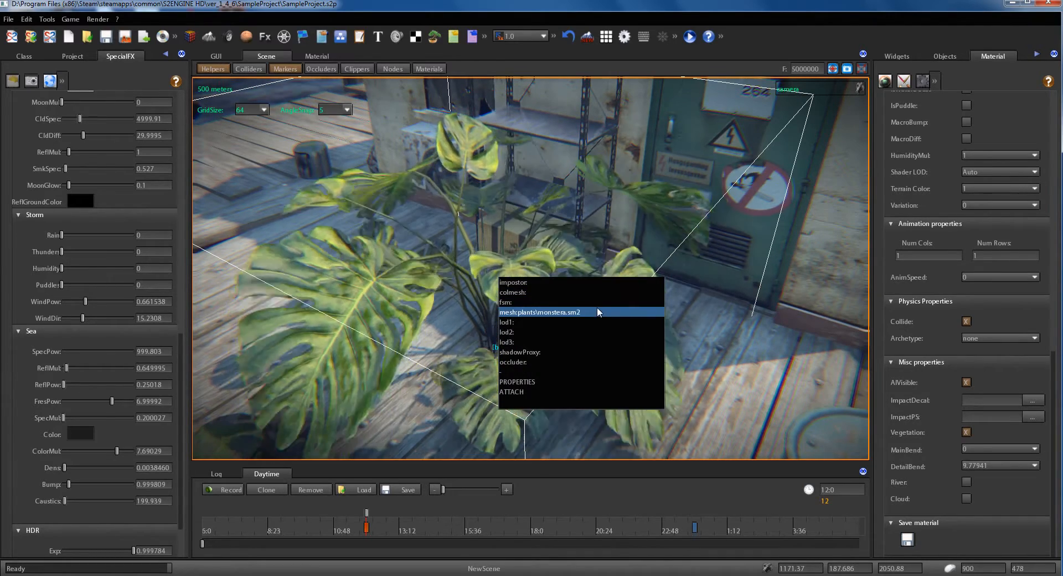
{"action": "left_click", "coordinate": [597, 310]}
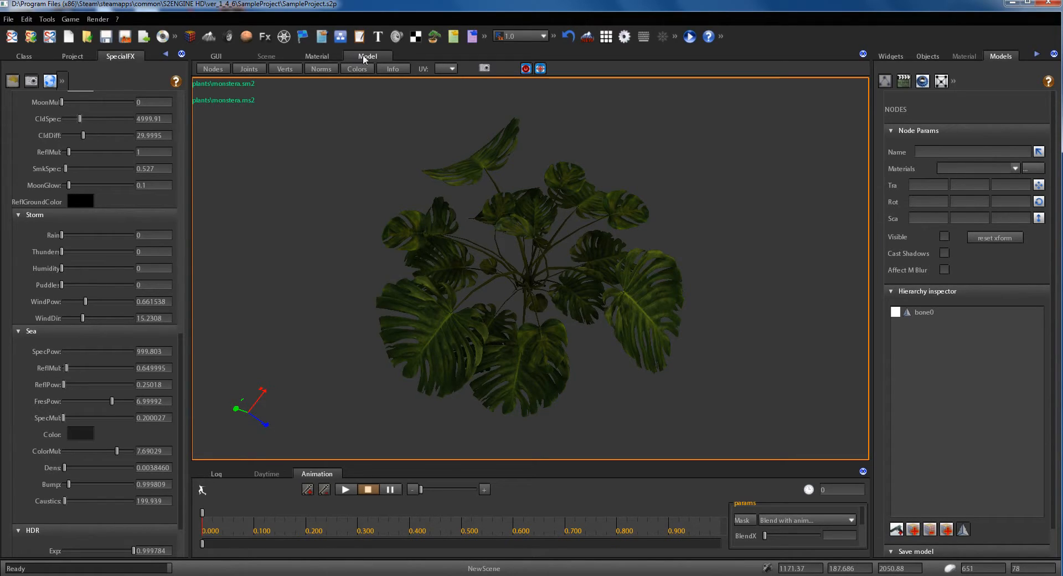
- Switch the monstera model to geometry editing, display its vertices and examine their colors across the stems and leaves
{"action": "left_click", "coordinate": [942, 84]}
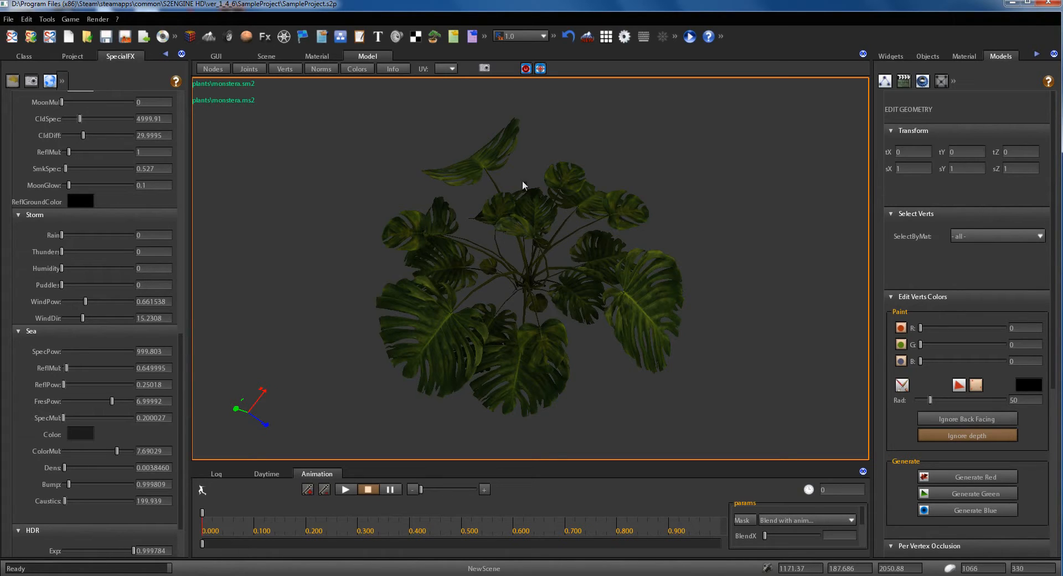
{"action": "left_click", "coordinate": [285, 69]}
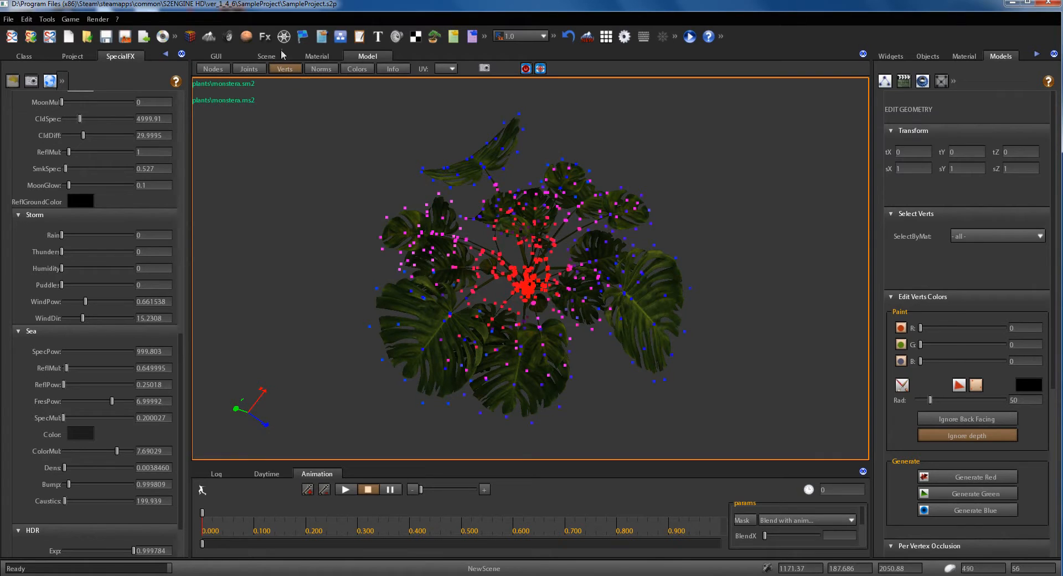
{"action": "mouse_move", "coordinate": [524, 278]}
{"action": "middle_mouse_down"}
{"action": "mouse_move", "coordinate": [541, 286]}
{"action": "mouse_move", "coordinate": [543, 275]}
{"action": "mouse_move", "coordinate": [517, 280]}
{"action": "mouse_move", "coordinate": [518, 290]}
{"action": "mouse_move", "coordinate": [547, 292]}
{"action": "mouse_move", "coordinate": [535, 293]}
{"action": "middle_mouse_up"}
{"action": "scroll", "coordinate": [544, 281], "scroll_direction": "up", "scroll_amount": 4}
{"action": "scroll", "coordinate": [544, 280], "scroll_direction": "down", "scroll_amount": 3}
{"action": "scroll", "coordinate": [518, 290], "scroll_direction": "down", "scroll_amount": 3}
{"action": "scroll", "coordinate": [522, 286], "scroll_direction": "up", "scroll_amount": 5}
{"action": "scroll", "coordinate": [522, 288], "scroll_direction": "down", "scroll_amount": 5}
{"action": "scroll", "coordinate": [546, 288], "scroll_direction": "down", "scroll_amount": 1}
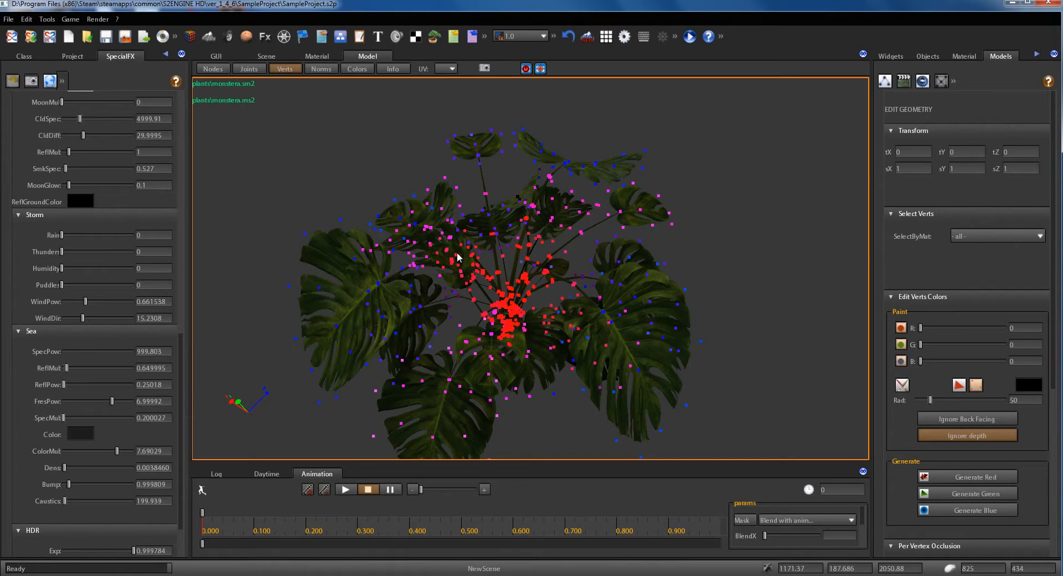
- Dock the model view beneath the SpecialFX settings, enlarge it and frame the monstera model in it
{"action": "left_click_drag", "start_coordinate": [386, 58], "coordinate": [99, 381]}
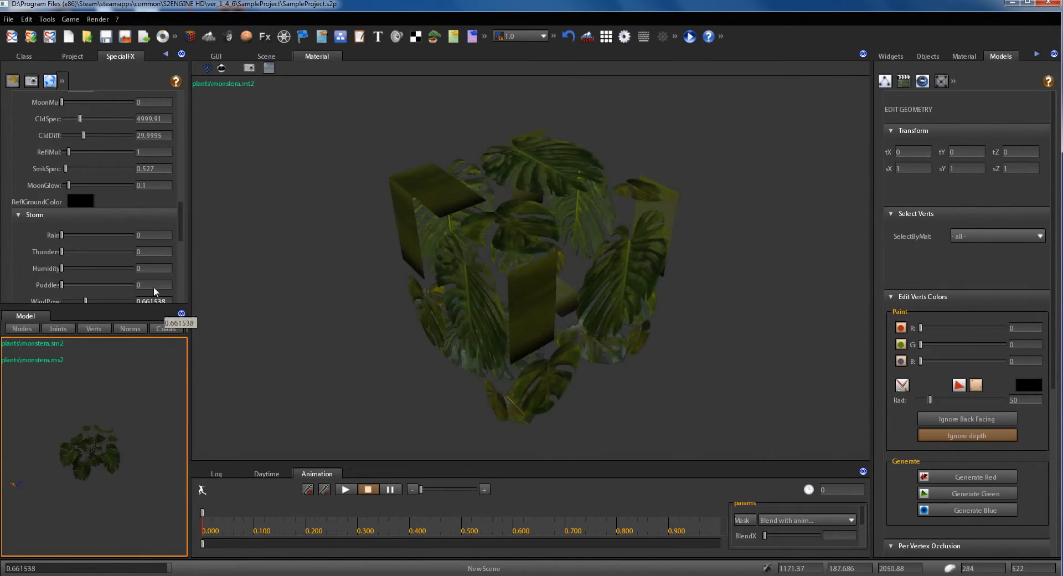
{"action": "left_click_drag", "start_coordinate": [189, 205], "coordinate": [377, 214]}
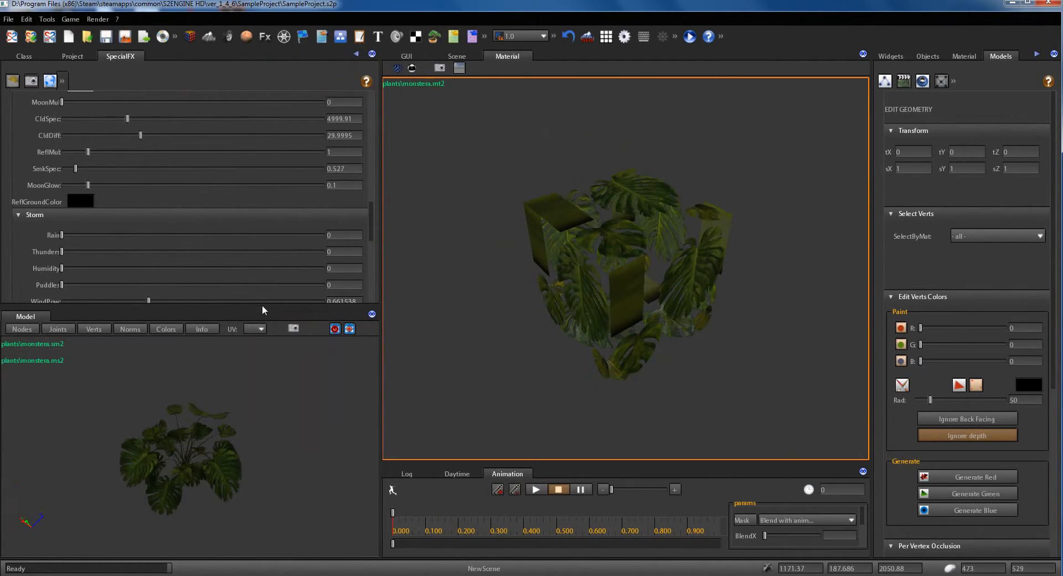
{"action": "left_click_drag", "start_coordinate": [263, 306], "coordinate": [276, 194]}
{"action": "middle_click_drag", "start_coordinate": [229, 362], "coordinate": [229, 372]}
{"action": "scroll", "coordinate": [228, 372], "scroll_direction": "up", "scroll_amount": 2}
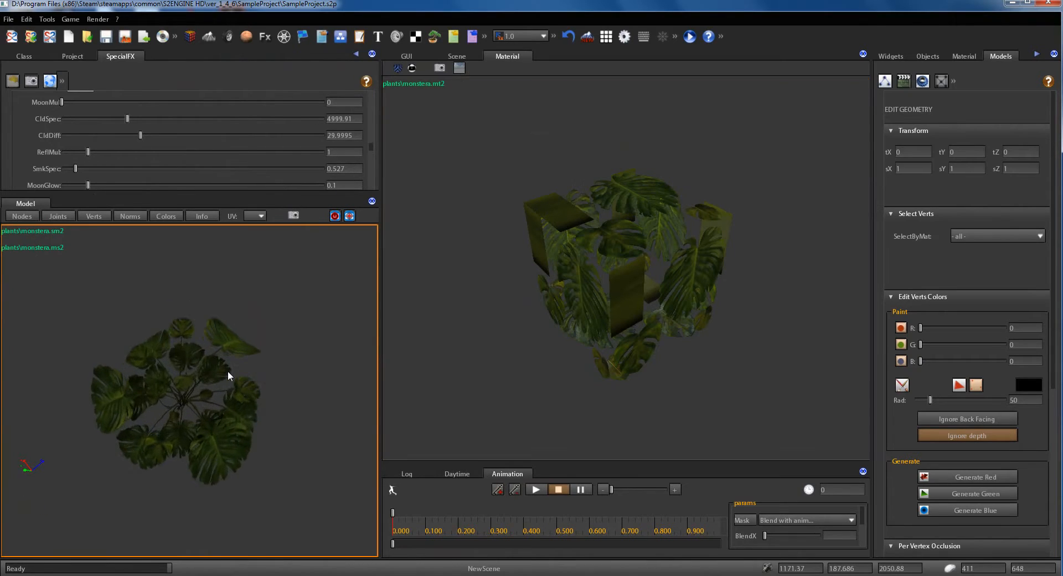
{"action": "scroll", "coordinate": [228, 370], "scroll_direction": "up", "scroll_amount": 3}
- Show the scene alongside the docked model view and frame the monstera model from above
{"action": "left_click", "coordinate": [457, 56]}
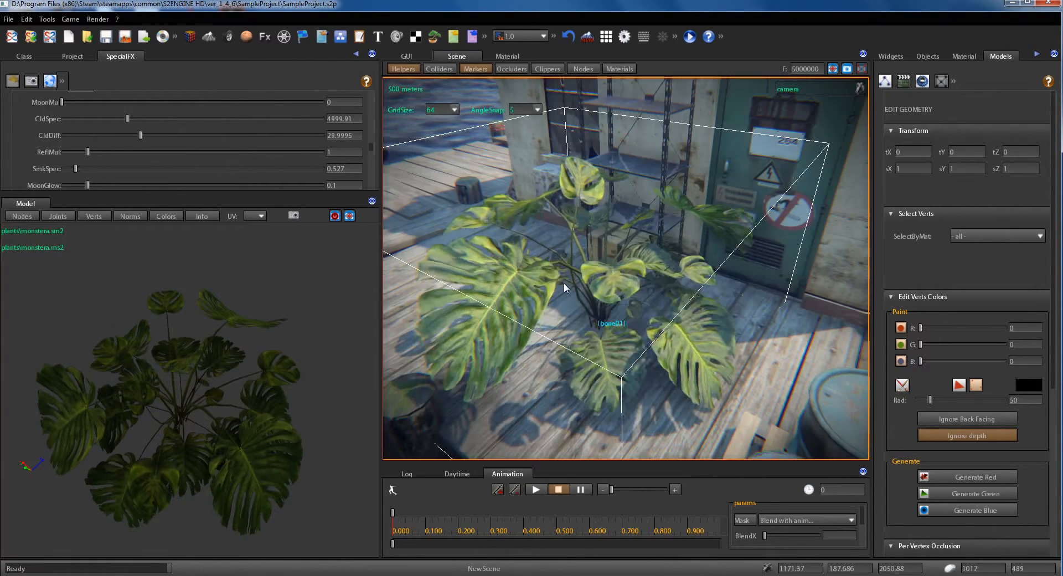
{"action": "mouse_move", "coordinate": [241, 356]}
{"action": "middle_mouse_down"}
{"action": "mouse_move", "coordinate": [223, 360]}
{"action": "mouse_move", "coordinate": [233, 354]}
{"action": "middle_mouse_up"}
{"action": "scroll", "coordinate": [223, 363], "scroll_direction": "up", "scroll_amount": 5}
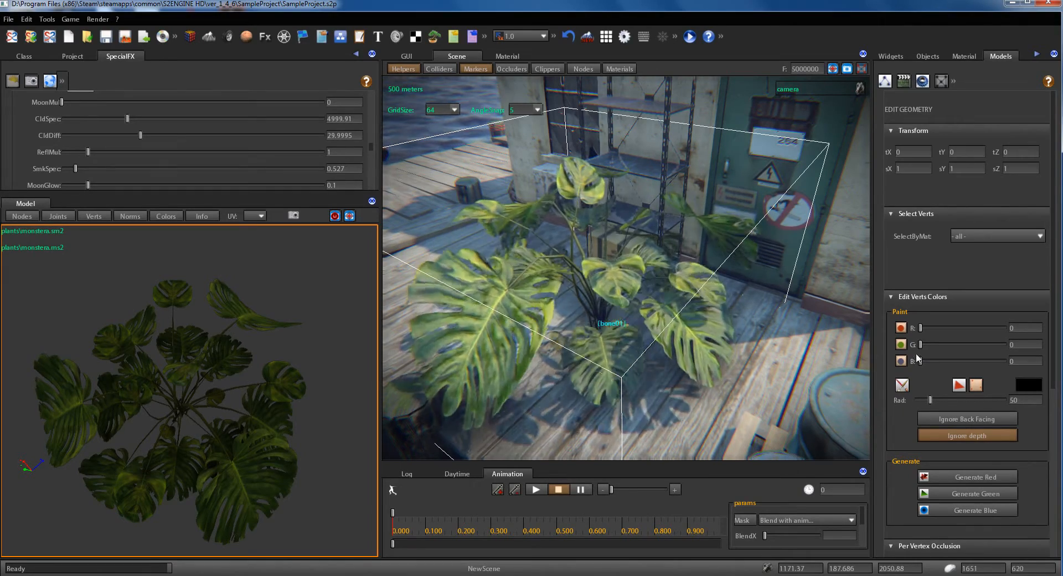
- Display the monstera's vertices, isolate their blue channel by hiding red and green, and restore all the channels
{"action": "left_click", "coordinate": [98, 216]}
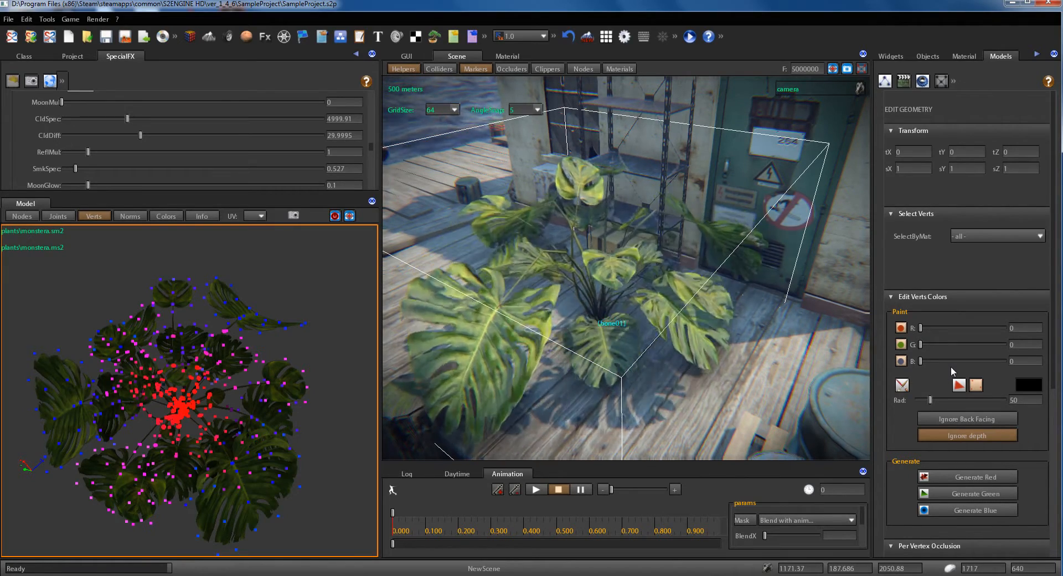
{"action": "left_click", "coordinate": [903, 382]}
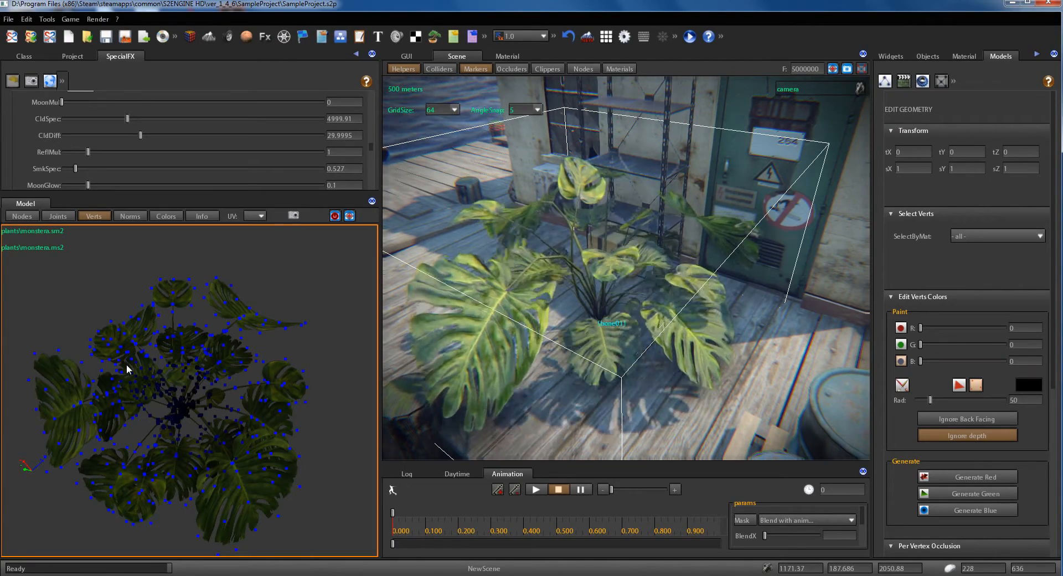
{"action": "left_click", "coordinate": [905, 346]}
{"action": "left_click", "coordinate": [902, 330]}
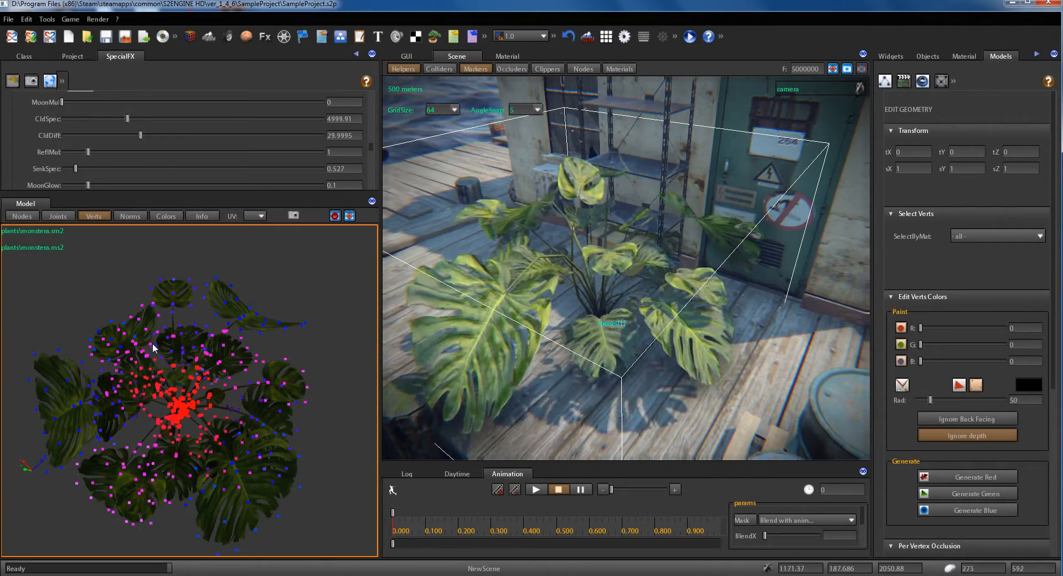
- Paint all of the monstera's vertices black, with red, green and blue at 0
{"action": "left_click_drag", "start_coordinate": [154, 348], "coordinate": [212, 365]}
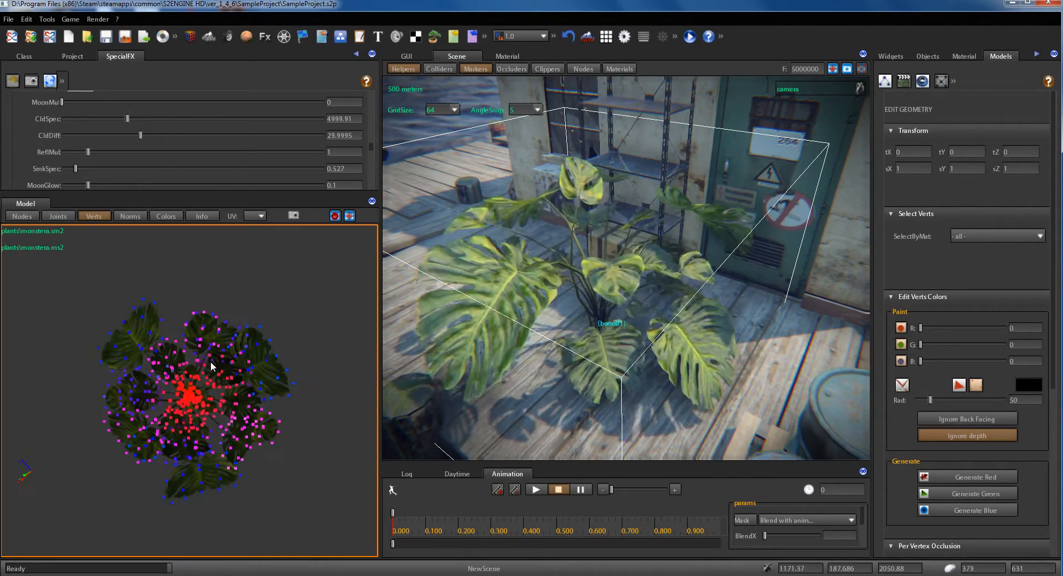
{"action": "scroll", "coordinate": [212, 366], "scroll_direction": "up", "scroll_amount": 2}
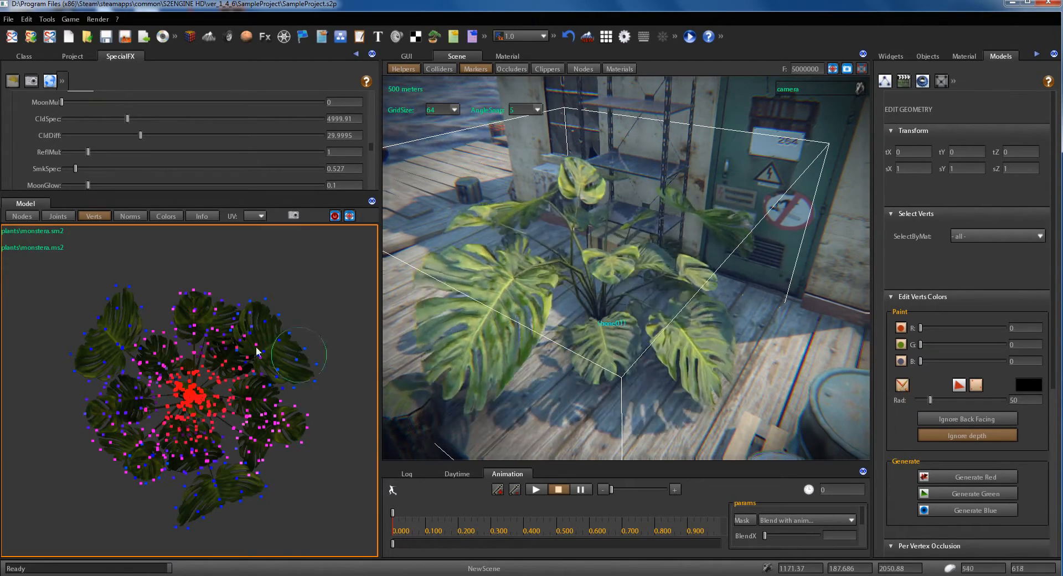
{"action": "scroll", "coordinate": [203, 325], "scroll_direction": "down", "scroll_amount": 5}
{"action": "left_click", "coordinate": [190, 391]}
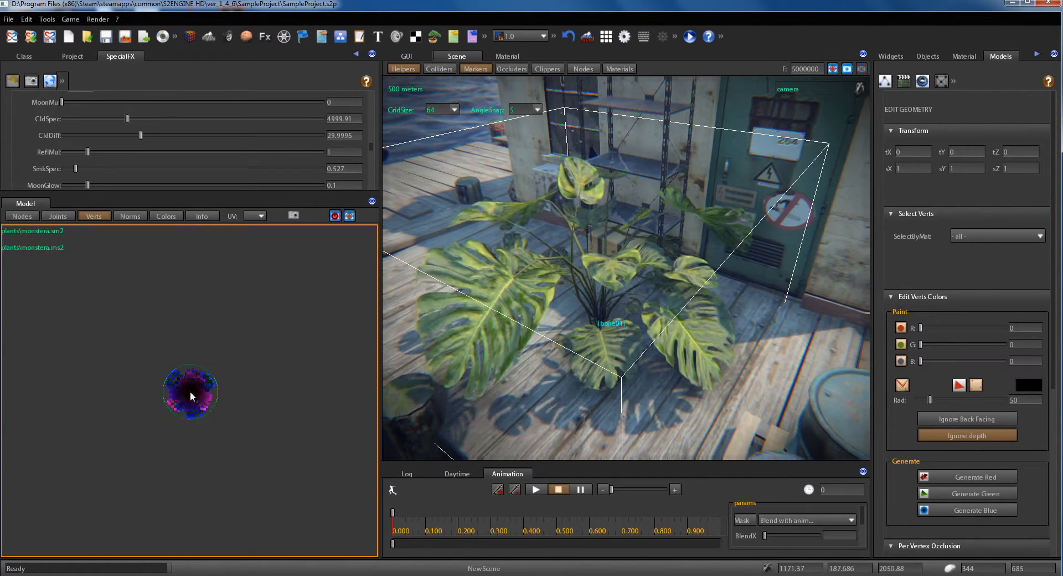
{"action": "left_click_drag", "start_coordinate": [190, 391], "coordinate": [169, 391]}
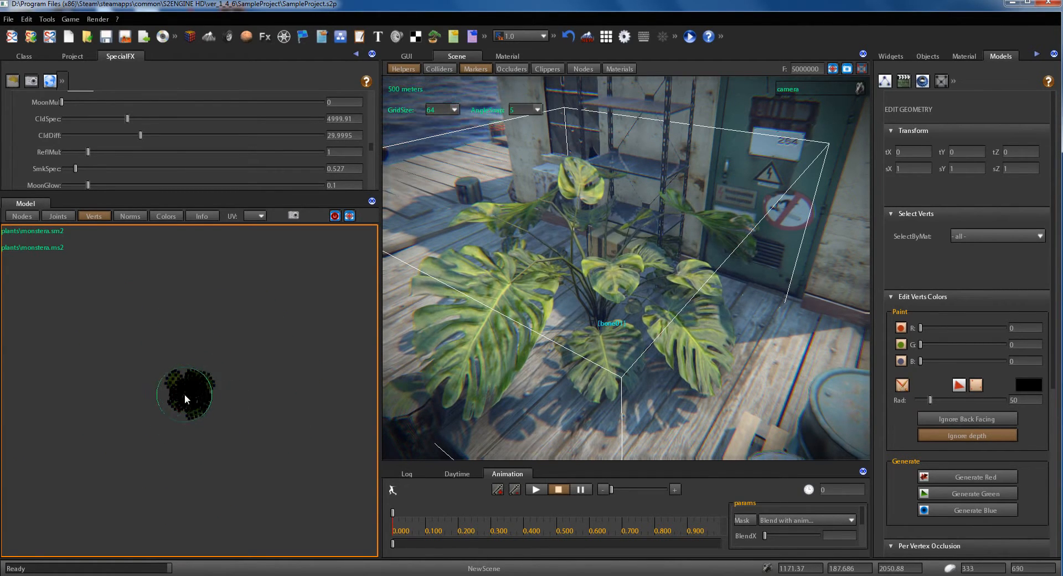
- Set the blue paint value to 1 and paint the whole monstera's vertices in the blue channel only
{"action": "scroll", "coordinate": [185, 394], "scroll_direction": "up", "scroll_amount": 5}
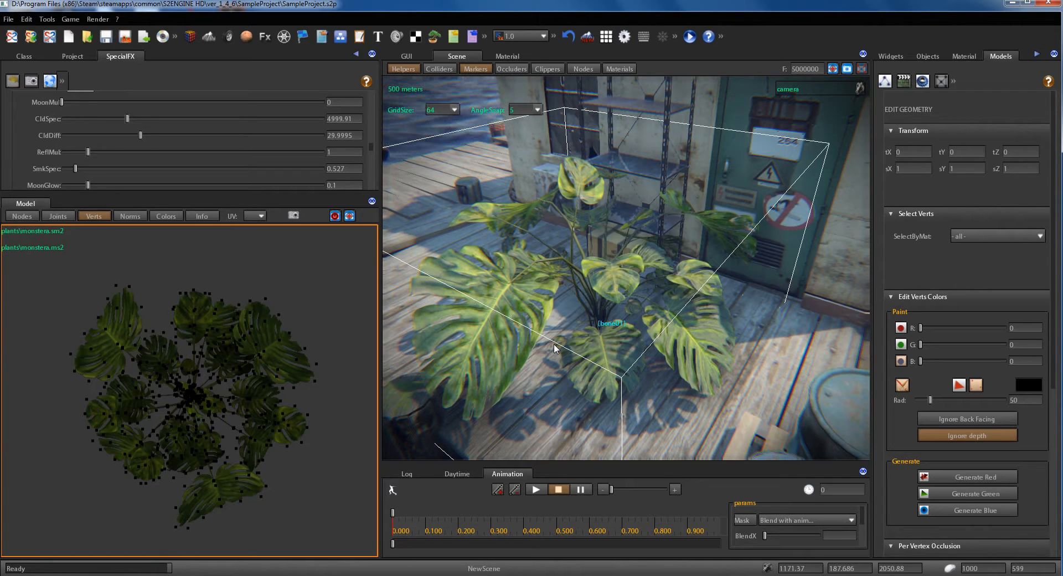
{"action": "scroll", "coordinate": [224, 413], "scroll_direction": "down", "scroll_amount": 5}
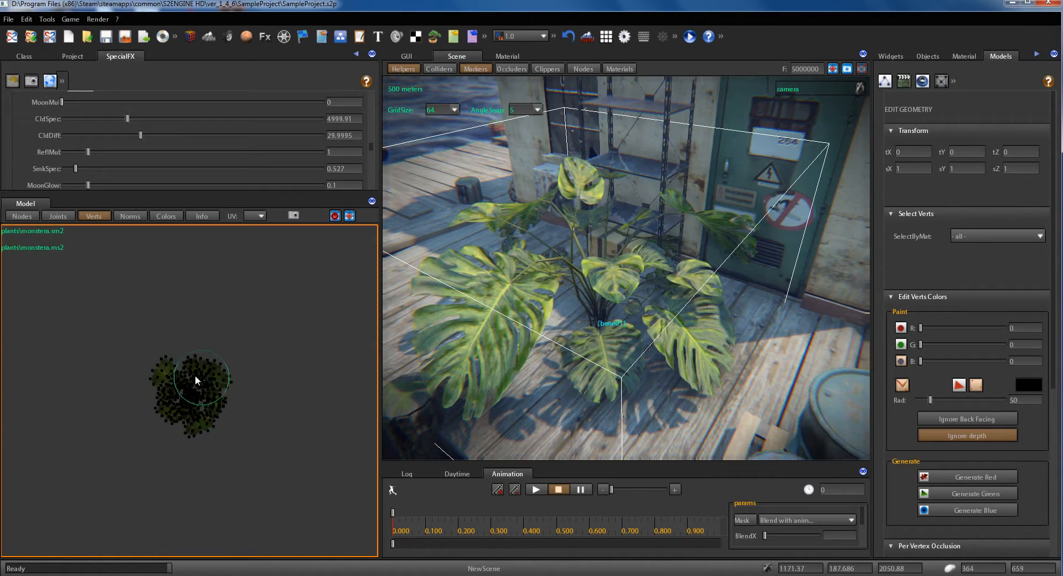
{"action": "left_click_drag", "start_coordinate": [922, 362], "coordinate": [1001, 360]}
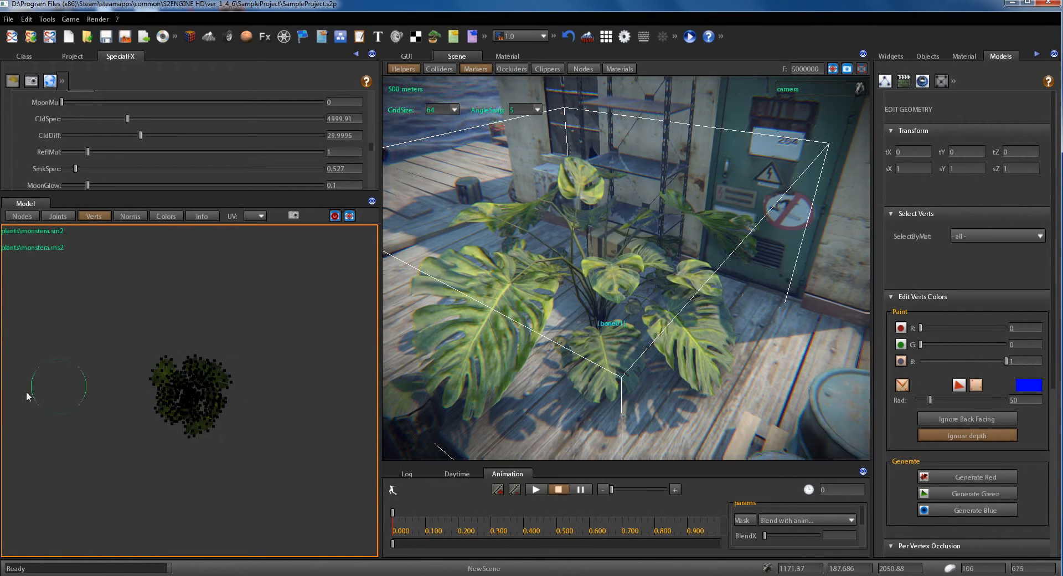
{"action": "mouse_move", "coordinate": [164, 366]}
{"action": "left_mouse_down"}
{"action": "mouse_move", "coordinate": [219, 375]}
{"action": "mouse_move", "coordinate": [219, 430]}
{"action": "mouse_move", "coordinate": [172, 413]}
{"action": "mouse_move", "coordinate": [205, 397]}
{"action": "left_mouse_up"}
- Examine the plant's stems and base swaying in the scene from a low, close viewpoint
{"action": "mouse_move", "coordinate": [681, 303]}
{"action": "right_mouse_down"}
{"action": "mouse_move", "coordinate": [582, 300]}
{"action": "mouse_move", "coordinate": [589, 286]}
{"action": "mouse_move", "coordinate": [705, 282]}
{"action": "mouse_move", "coordinate": [713, 308]}
{"action": "mouse_move", "coordinate": [666, 308]}
{"action": "right_mouse_up"}
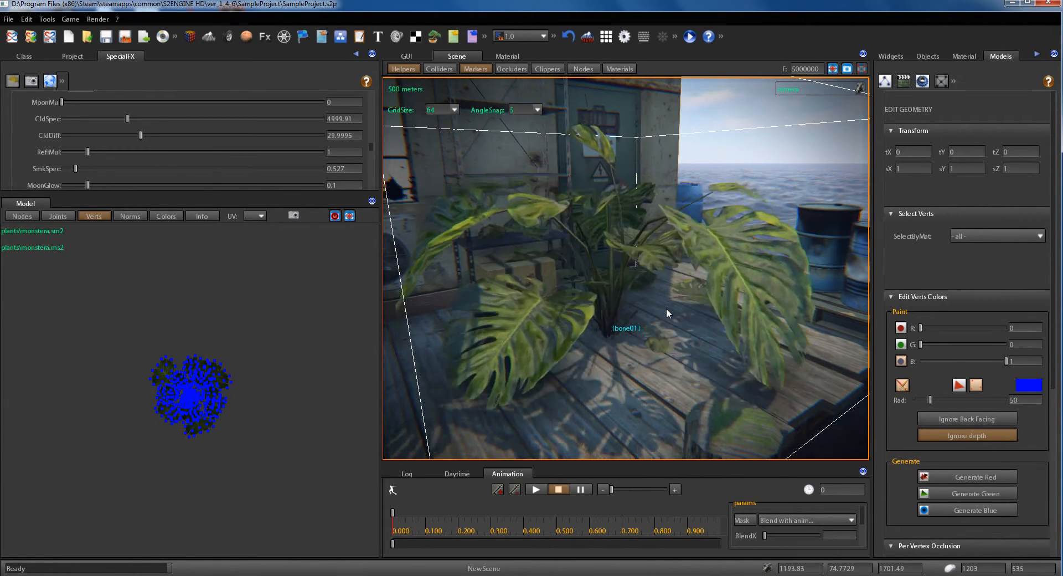
{"action": "right_click_drag", "start_coordinate": [639, 331], "coordinate": [666, 310]}
{"action": "scroll", "coordinate": [639, 335], "scroll_direction": "up", "scroll_amount": 3}
{"action": "scroll", "coordinate": [640, 334], "scroll_direction": "up", "scroll_amount": 3}
{"action": "scroll", "coordinate": [632, 323], "scroll_direction": "down", "scroll_amount": 4}
{"action": "scroll", "coordinate": [631, 323], "scroll_direction": "up", "scroll_amount": 4}
{"action": "scroll", "coordinate": [647, 258], "scroll_direction": "down", "scroll_amount": 4}
{"action": "scroll", "coordinate": [666, 309], "scroll_direction": "up", "scroll_amount": 4}
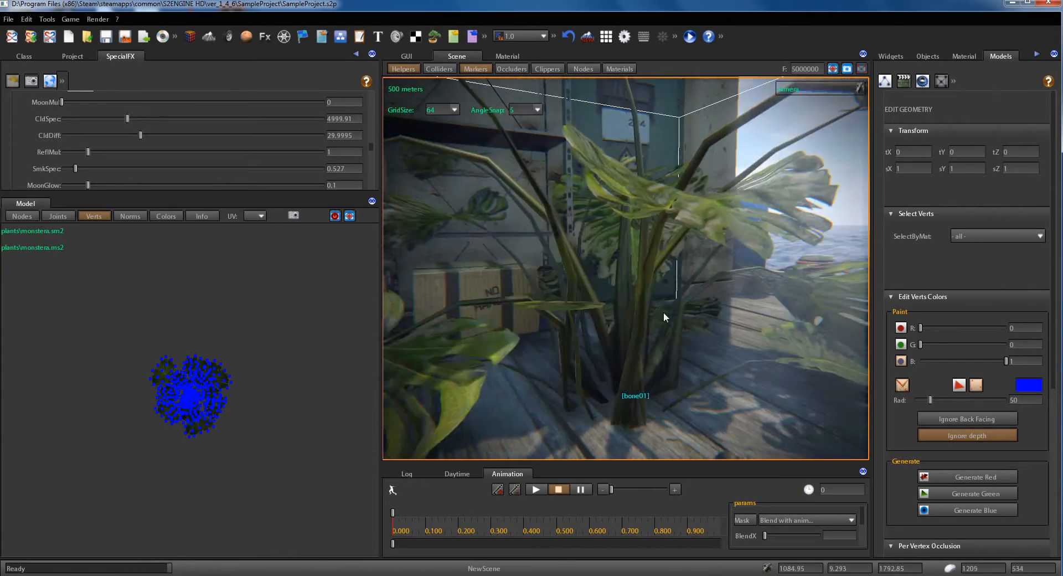
- Set the blue paint value to 0, paint the vertices around the stem base and check the base in the scene
{"action": "scroll", "coordinate": [161, 393], "scroll_direction": "up", "scroll_amount": 10}
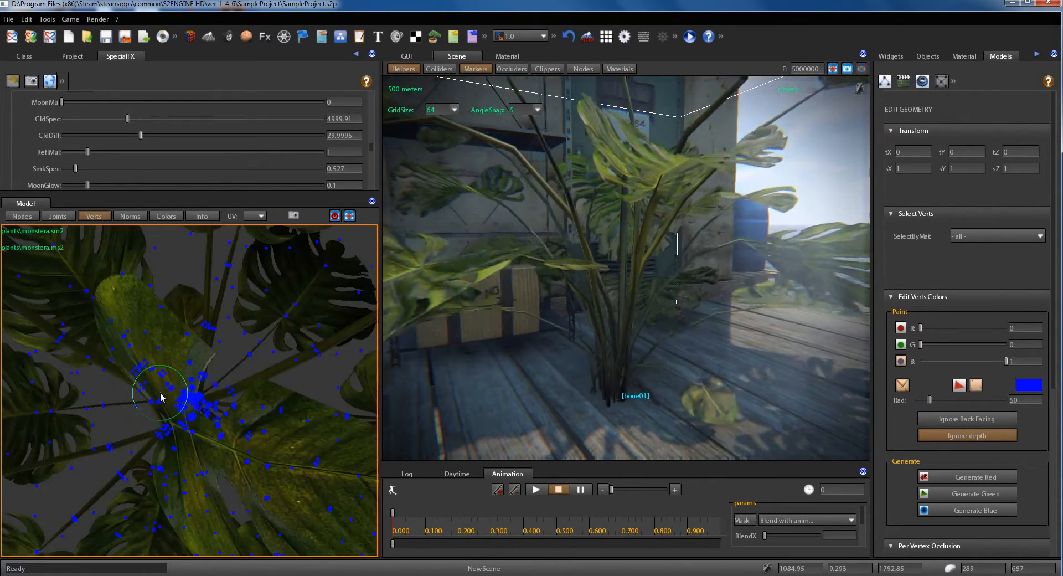
{"action": "left_click", "coordinate": [920, 361]}
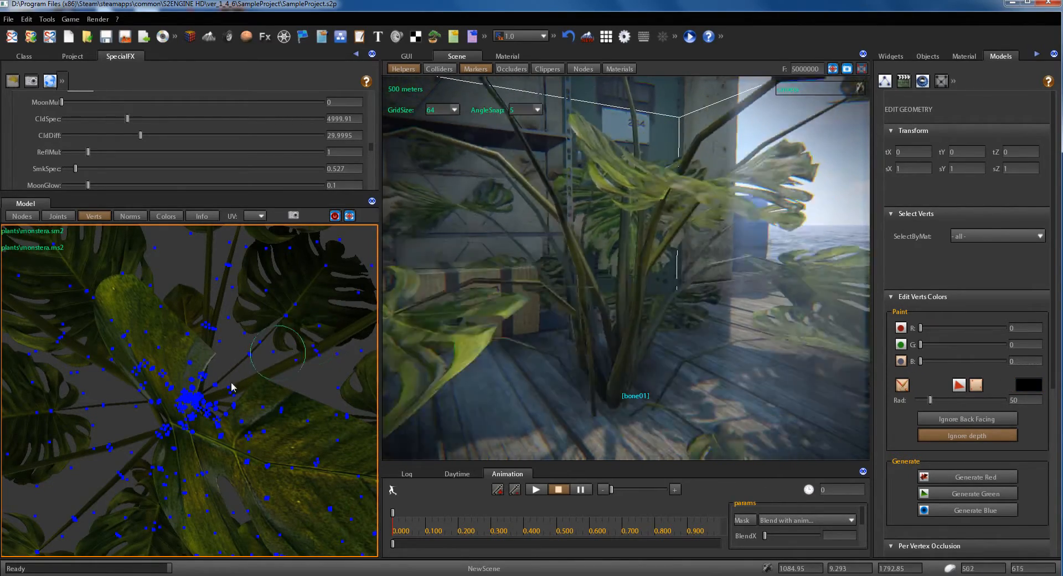
{"action": "middle_click_drag", "start_coordinate": [190, 423], "coordinate": [204, 422]}
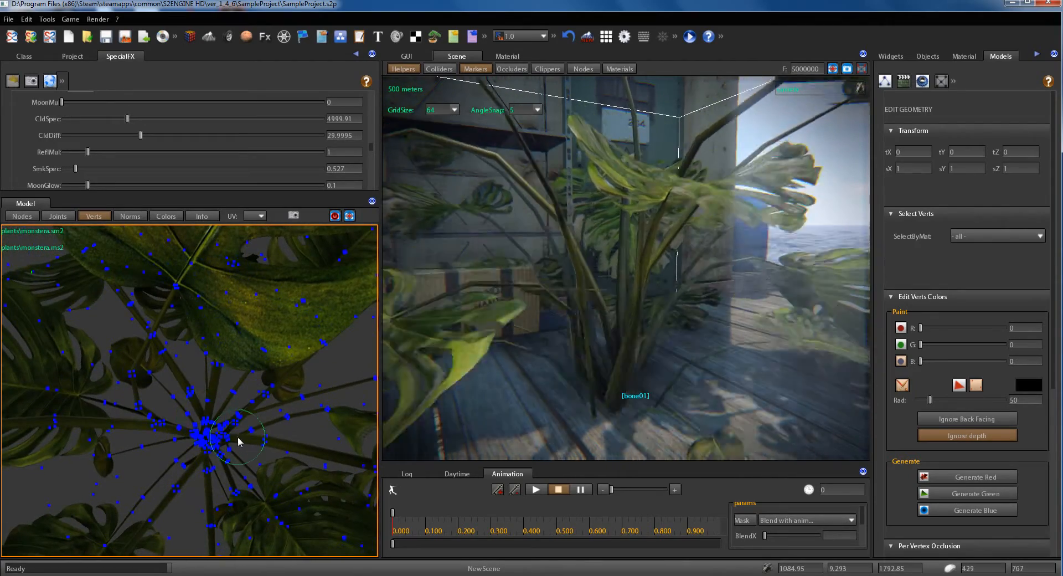
{"action": "left_click", "coordinate": [205, 444]}
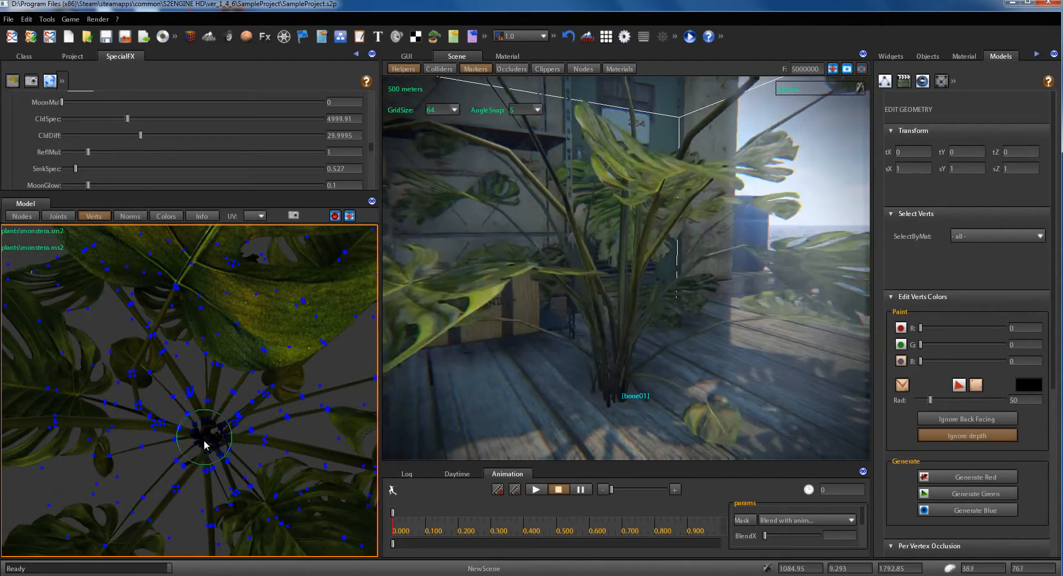
{"action": "left_click_drag", "start_coordinate": [226, 441], "coordinate": [193, 407]}
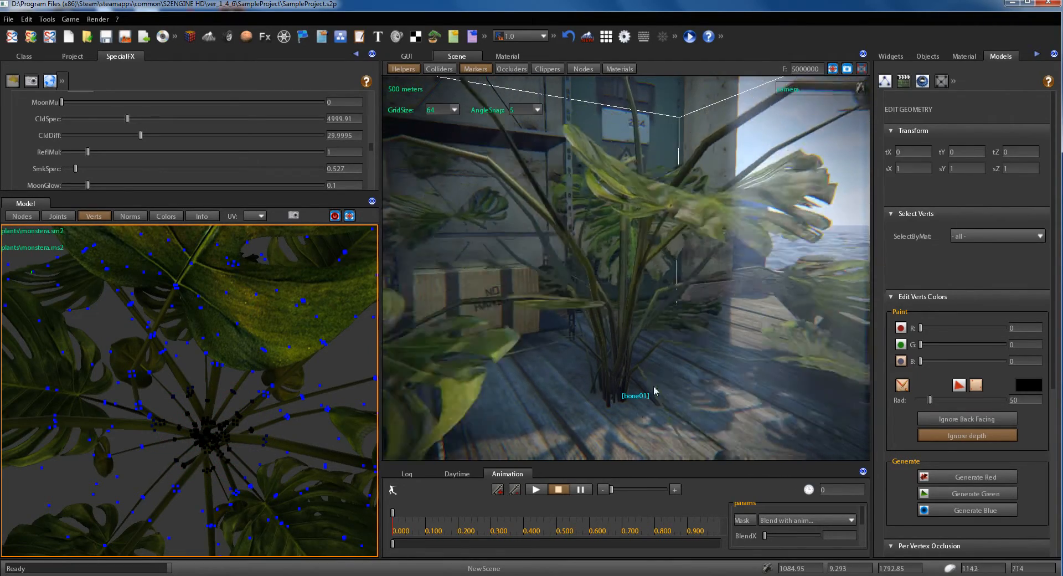
{"action": "right_click_drag", "start_coordinate": [628, 374], "coordinate": [581, 369]}
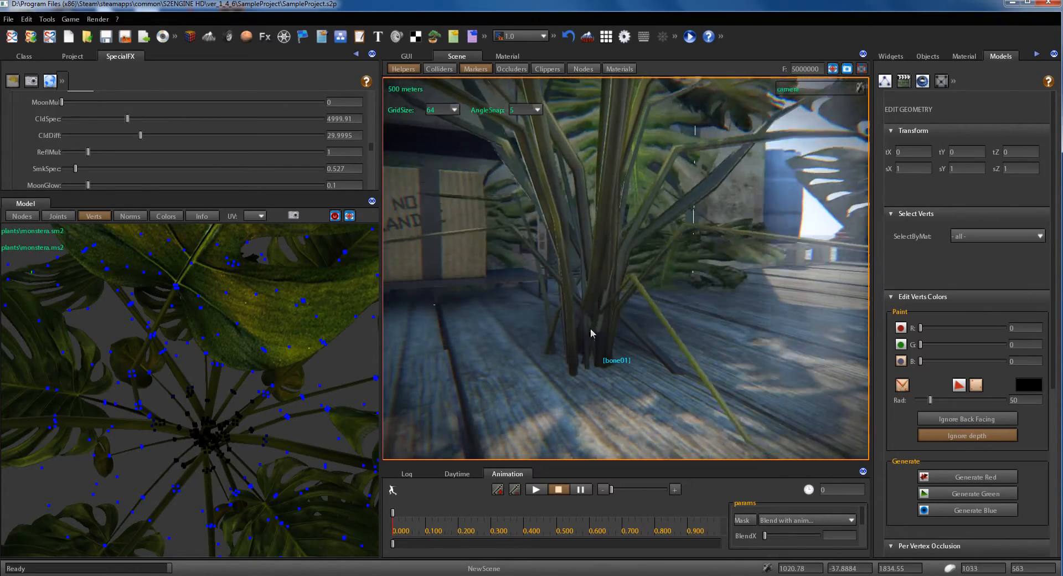
{"action": "right_click_drag", "start_coordinate": [592, 327], "coordinate": [591, 336]}
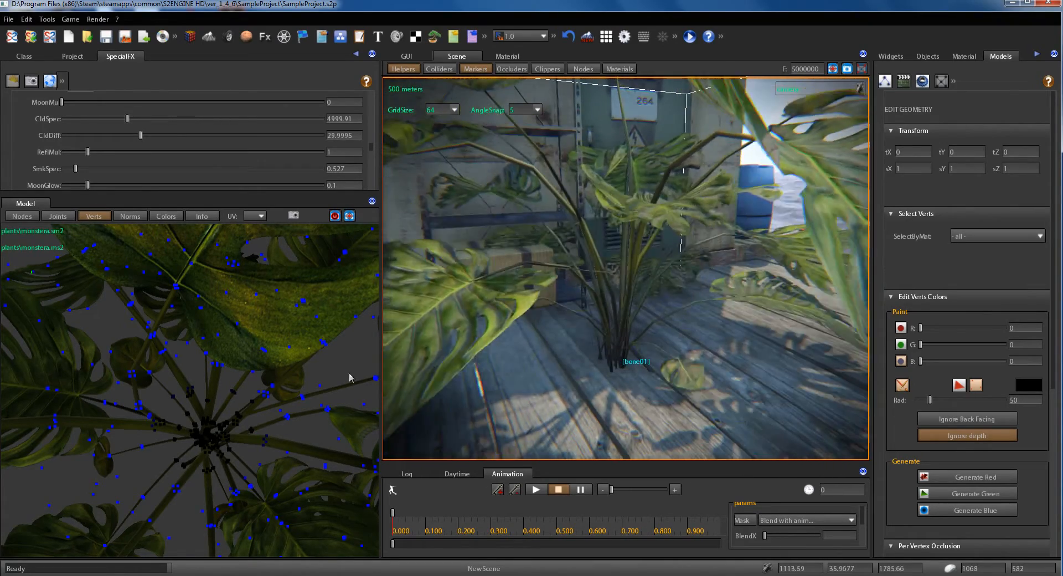
- Generate the monstera's blue vertex colors automatically
{"action": "scroll", "coordinate": [271, 388], "scroll_direction": "down", "scroll_amount": 5}
{"action": "scroll", "coordinate": [271, 386], "scroll_direction": "down", "scroll_amount": 3}
{"action": "scroll", "coordinate": [272, 387], "scroll_direction": "up", "scroll_amount": 3}
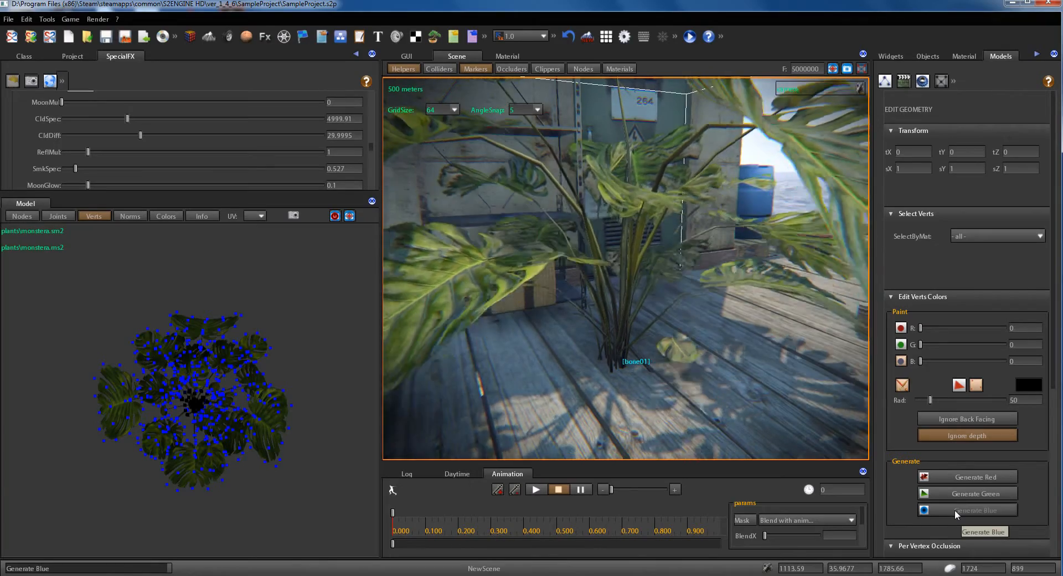
{"action": "left_click", "coordinate": [954, 510]}
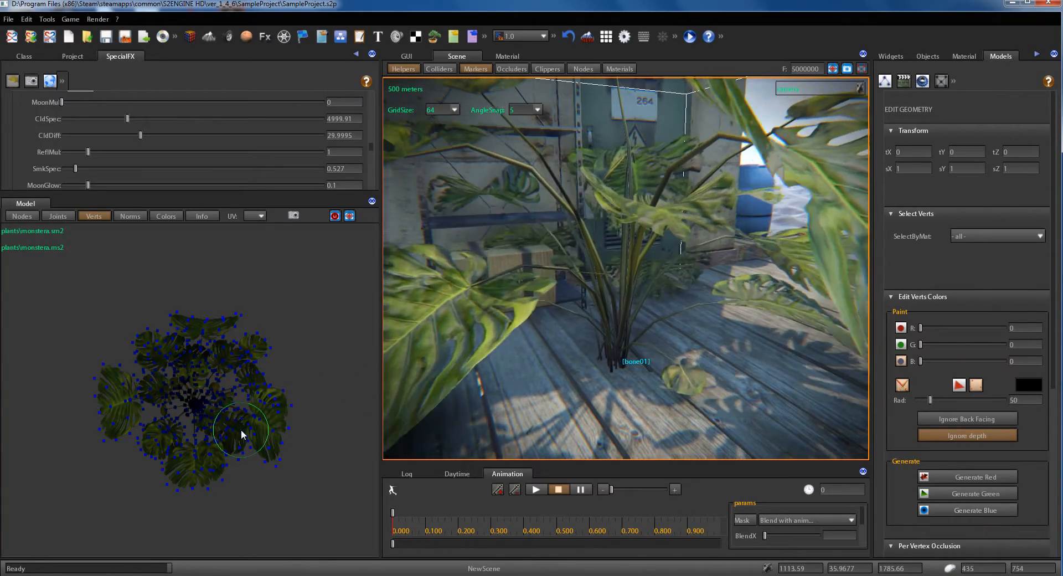
- Examine the generated blue gradient on the model's vertices from the stem base out to the leaves
{"action": "middle_click_drag", "start_coordinate": [237, 415], "coordinate": [237, 414]}
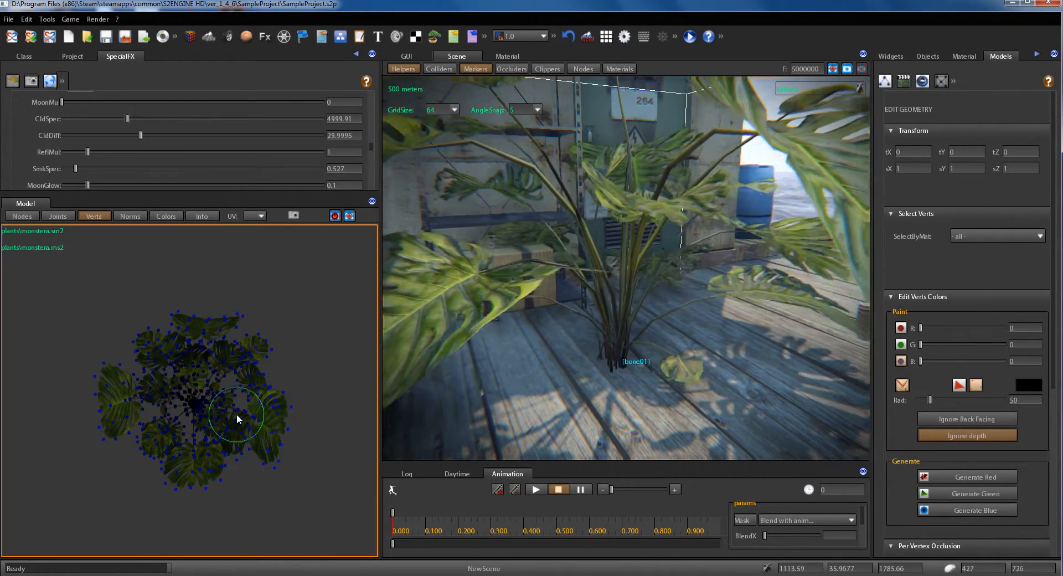
{"action": "scroll", "coordinate": [238, 414], "scroll_direction": "up", "scroll_amount": 5}
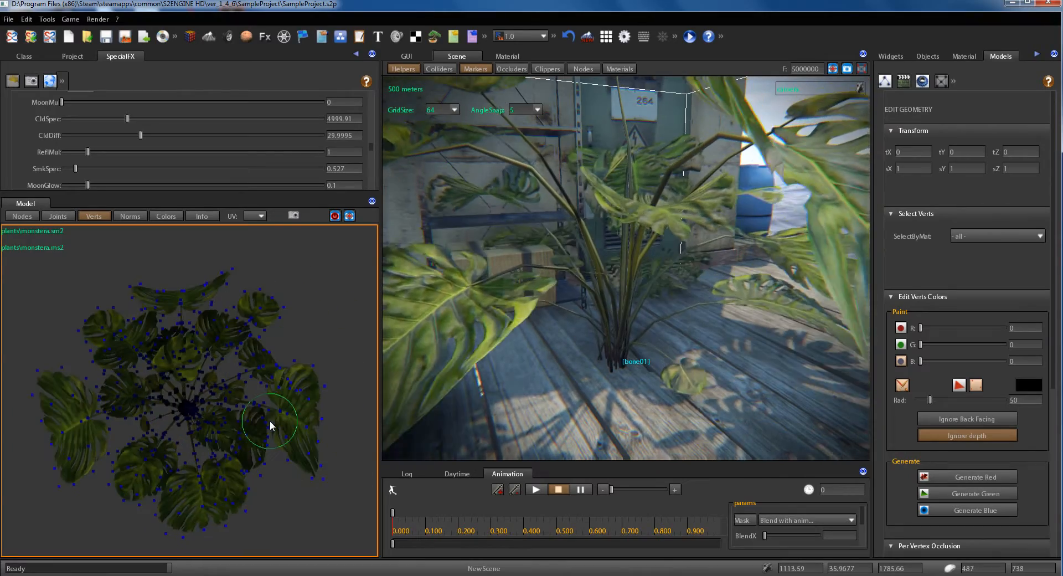
{"action": "scroll", "coordinate": [270, 421], "scroll_direction": "up", "scroll_amount": 4}
{"action": "scroll", "coordinate": [202, 433], "scroll_direction": "down", "scroll_amount": 5}
{"action": "mouse_move", "coordinate": [201, 433]}
{"action": "middle_mouse_down"}
{"action": "mouse_move", "coordinate": [204, 402]}
{"action": "mouse_move", "coordinate": [171, 432]}
{"action": "mouse_move", "coordinate": [184, 441]}
{"action": "middle_mouse_up"}
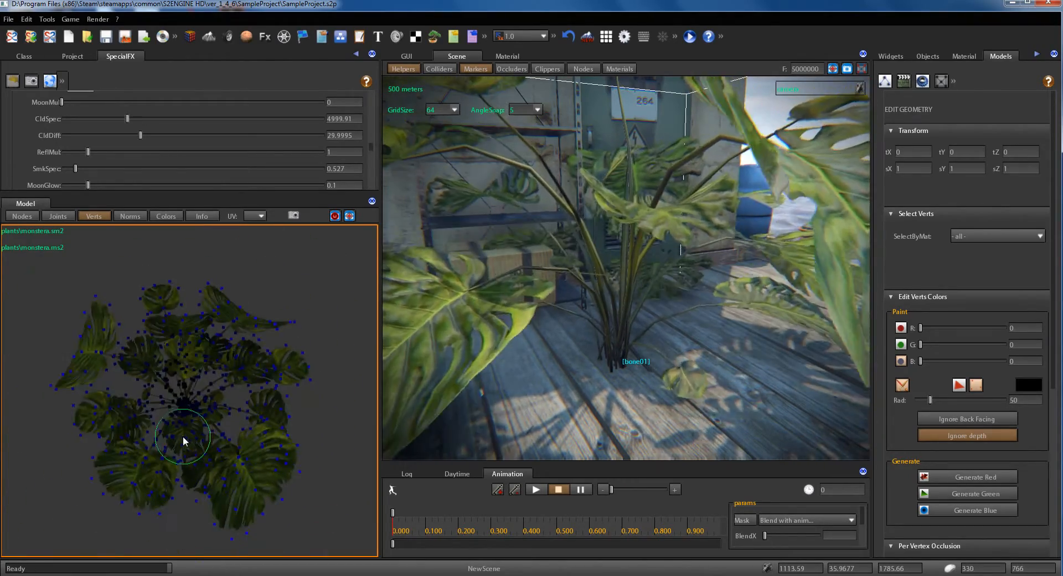
{"action": "scroll", "coordinate": [185, 437], "scroll_direction": "down", "scroll_amount": 3}
{"action": "scroll", "coordinate": [187, 441], "scroll_direction": "up", "scroll_amount": 3}
{"action": "scroll", "coordinate": [187, 442], "scroll_direction": "down", "scroll_amount": 7}
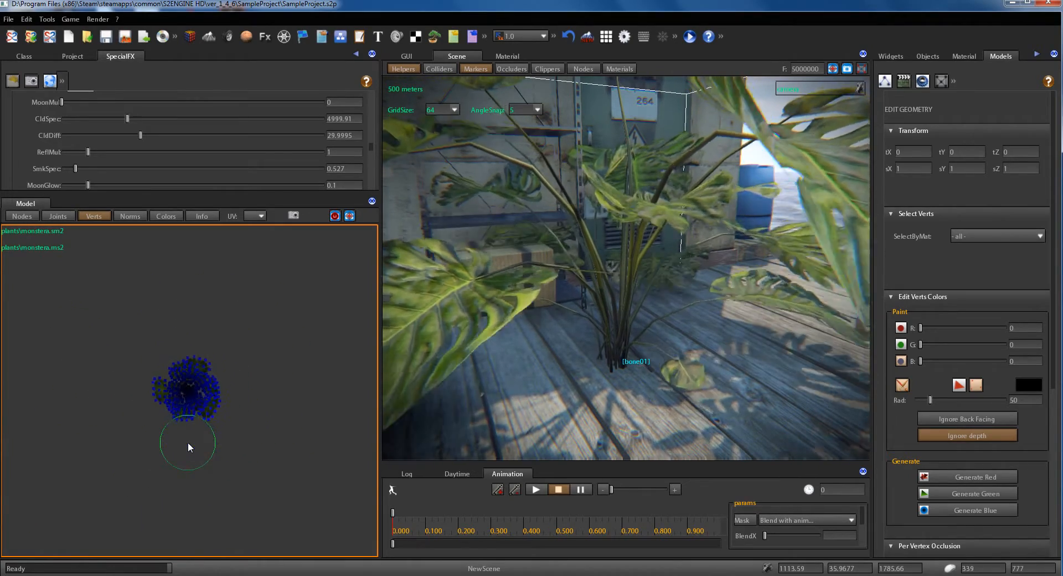
{"action": "scroll", "coordinate": [188, 442], "scroll_direction": "down", "scroll_amount": 3}
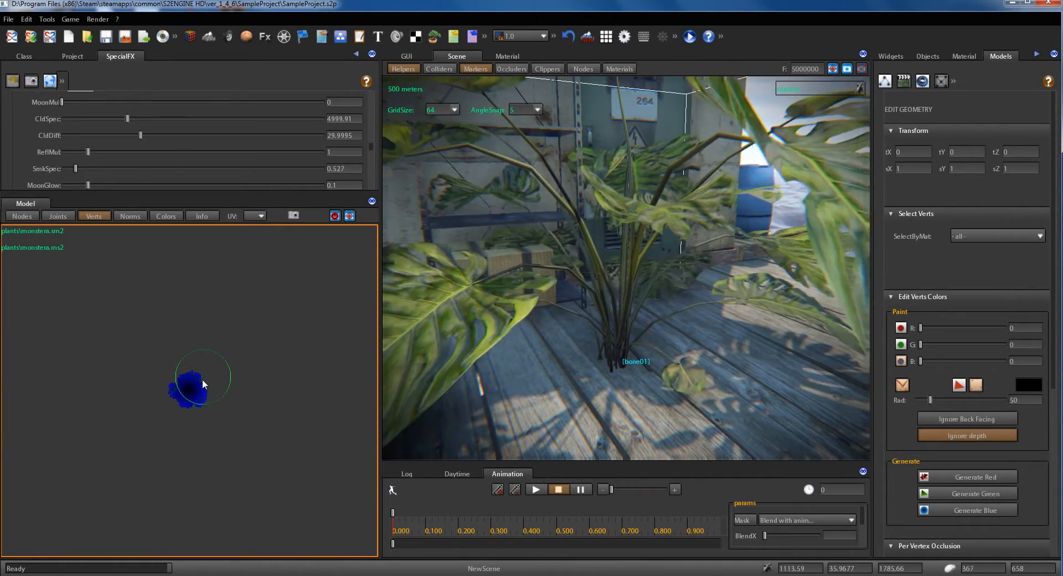
{"action": "scroll", "coordinate": [191, 392], "scroll_direction": "up", "scroll_amount": 3}
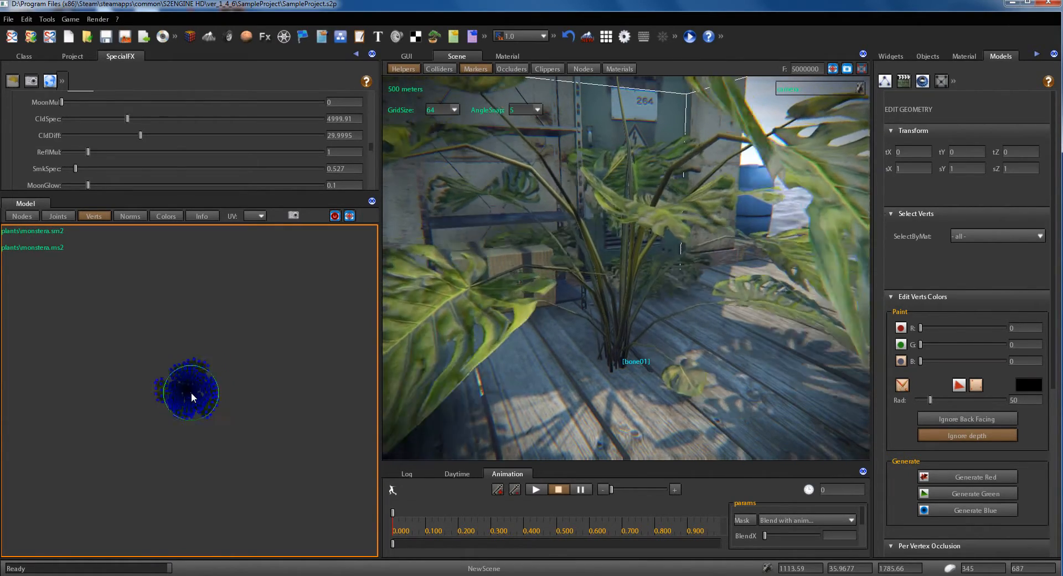
{"action": "scroll", "coordinate": [191, 392], "scroll_direction": "down", "scroll_amount": 4}
{"action": "scroll", "coordinate": [645, 310], "scroll_direction": "down", "scroll_amount": 3}
- Examine how the whole plant and its stem base move in the scene with the generated blue values
{"action": "mouse_move", "coordinate": [644, 311]}
{"action": "right_mouse_down"}
{"action": "mouse_move", "coordinate": [637, 324]}
{"action": "mouse_move", "coordinate": [649, 304]}
{"action": "mouse_move", "coordinate": [592, 298]}
{"action": "mouse_move", "coordinate": [624, 290]}
{"action": "mouse_move", "coordinate": [623, 303]}
{"action": "mouse_move", "coordinate": [664, 304]}
{"action": "mouse_move", "coordinate": [642, 302]}
{"action": "right_mouse_up"}
{"action": "scroll", "coordinate": [637, 324], "scroll_direction": "up", "scroll_amount": 4}
{"action": "scroll", "coordinate": [649, 304], "scroll_direction": "down", "scroll_amount": 3}
{"action": "scroll", "coordinate": [656, 304], "scroll_direction": "up", "scroll_amount": 5}
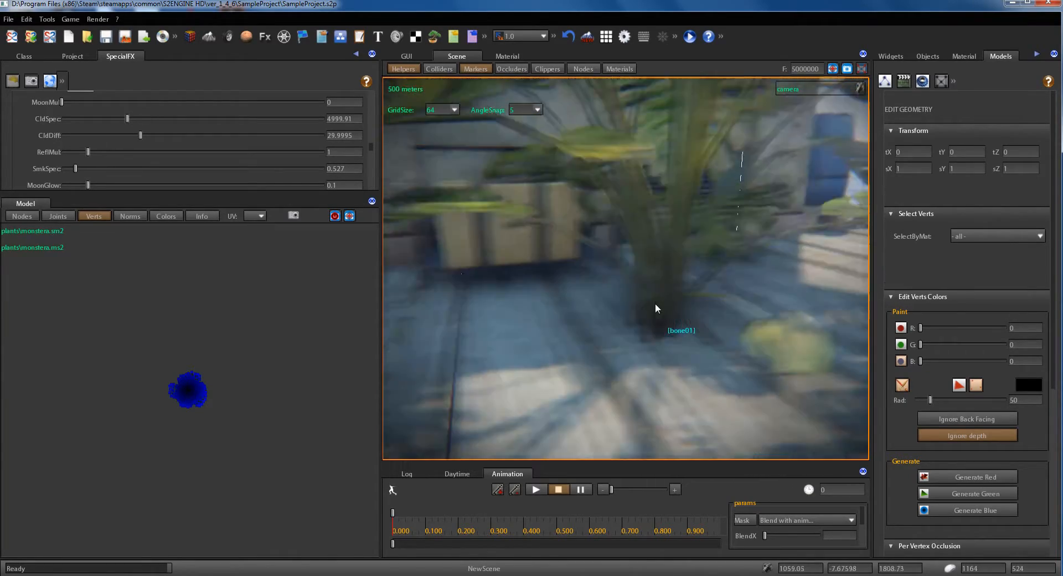
{"action": "scroll", "coordinate": [656, 312], "scroll_direction": "down", "scroll_amount": 5}
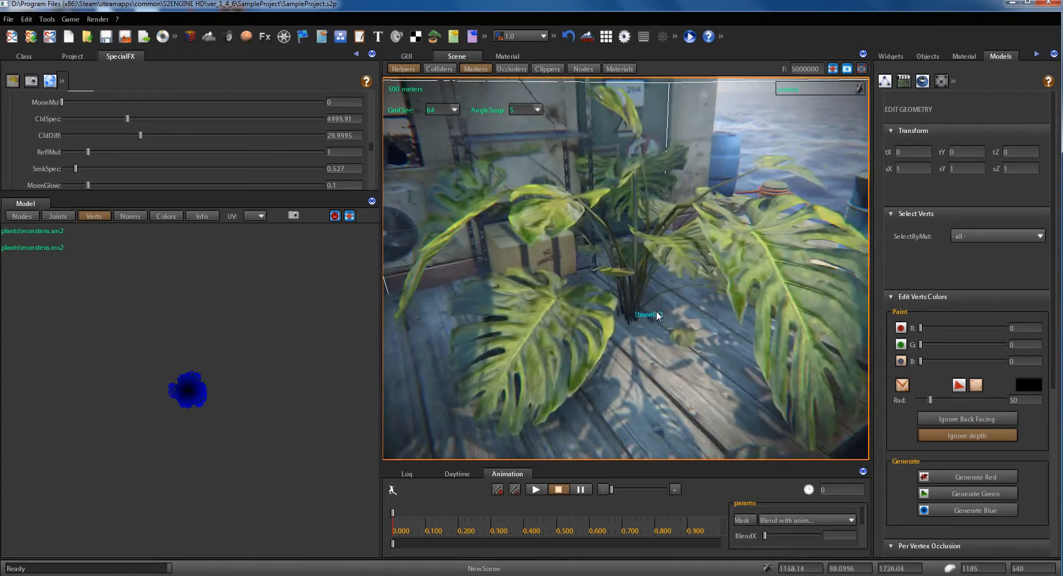
{"action": "right_click_drag", "start_coordinate": [656, 311], "coordinate": [648, 341]}
{"action": "scroll", "coordinate": [587, 336], "scroll_direction": "up", "scroll_amount": 5}
{"action": "scroll", "coordinate": [660, 297], "scroll_direction": "up", "scroll_amount": 3}
{"action": "scroll", "coordinate": [660, 297], "scroll_direction": "down", "scroll_amount": 5}
- Paint the vertices at the stem base with a blue value of 0 and check the base in the scene
{"action": "scroll", "coordinate": [187, 386], "scroll_direction": "up", "scroll_amount": 8}
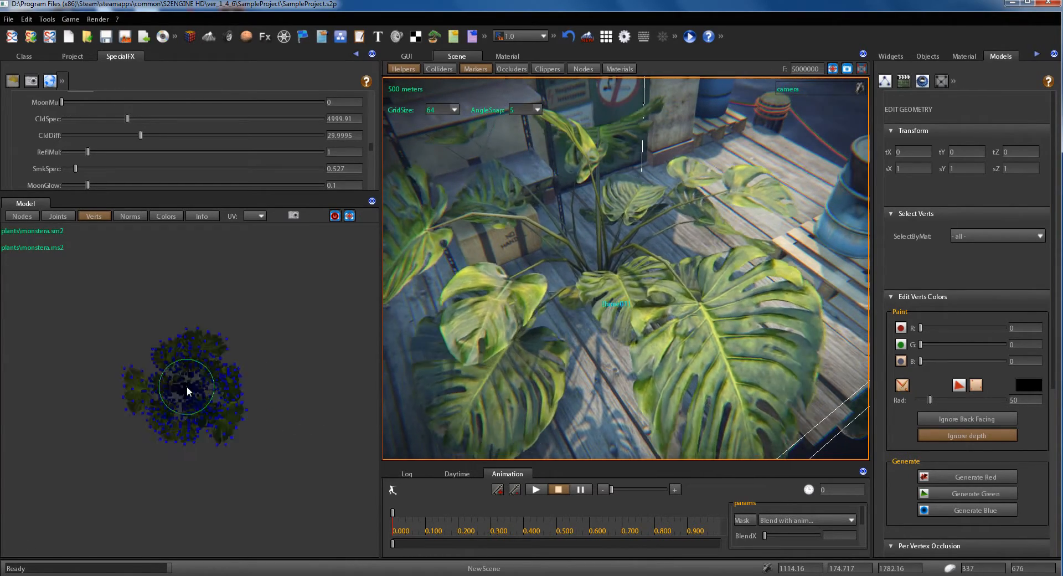
{"action": "scroll", "coordinate": [187, 384], "scroll_direction": "down", "scroll_amount": 6}
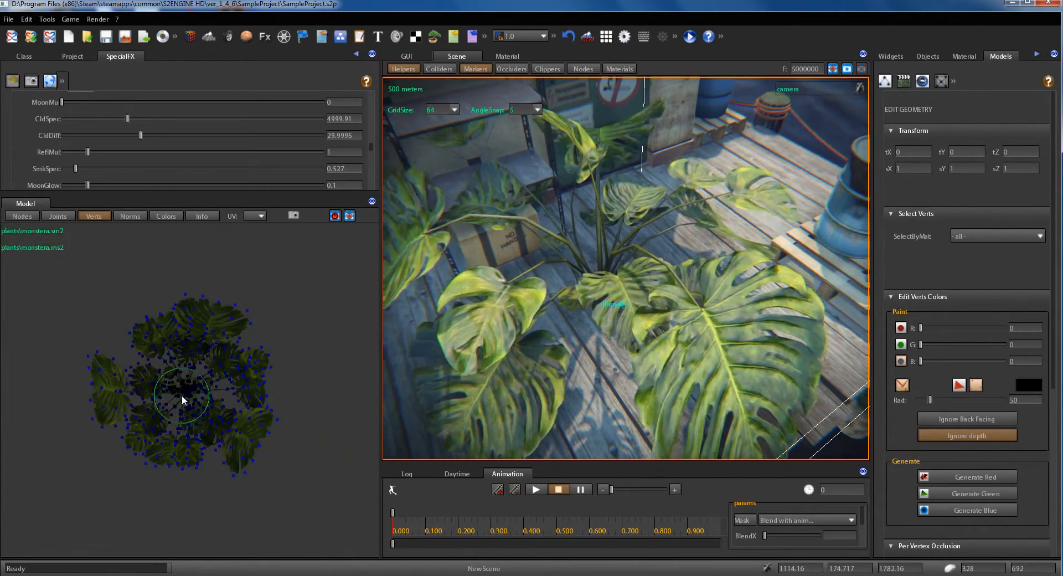
{"action": "scroll", "coordinate": [188, 394], "scroll_direction": "up", "scroll_amount": 8}
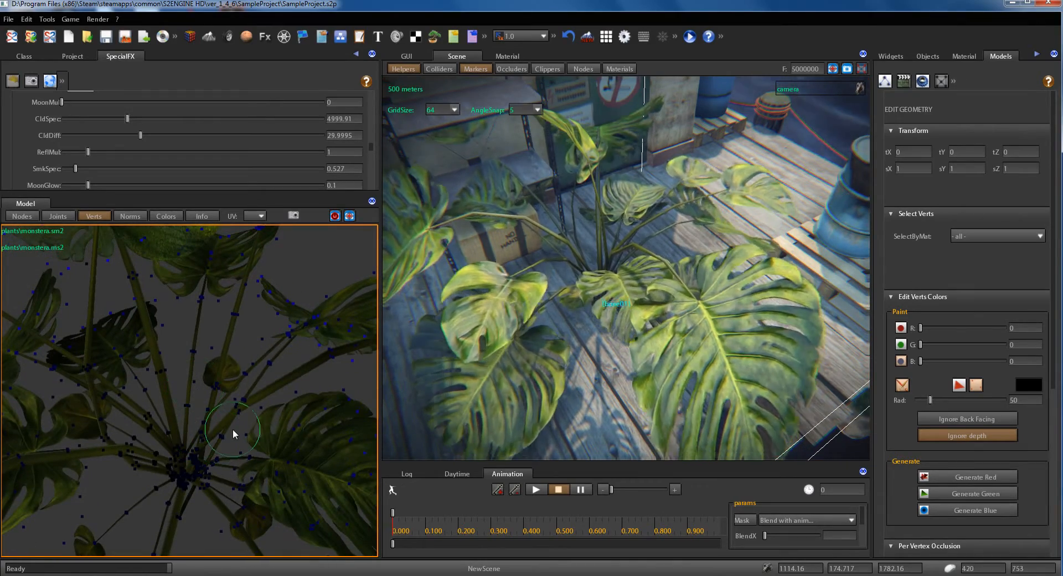
{"action": "right_click_drag", "start_coordinate": [605, 341], "coordinate": [599, 333]}
{"action": "scroll", "coordinate": [600, 337], "scroll_direction": "up", "scroll_amount": 5}
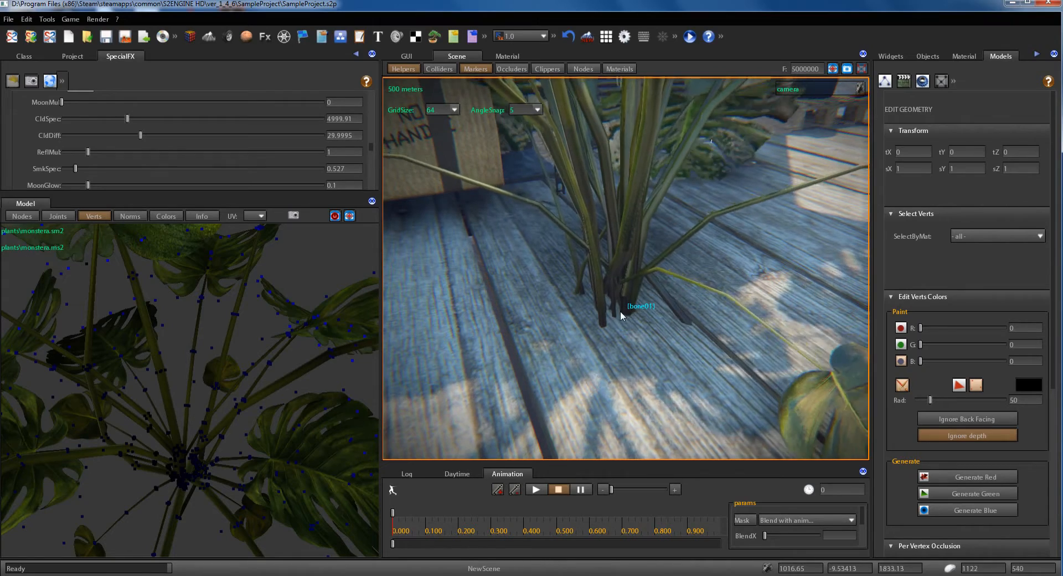
{"action": "left_click", "coordinate": [183, 473]}
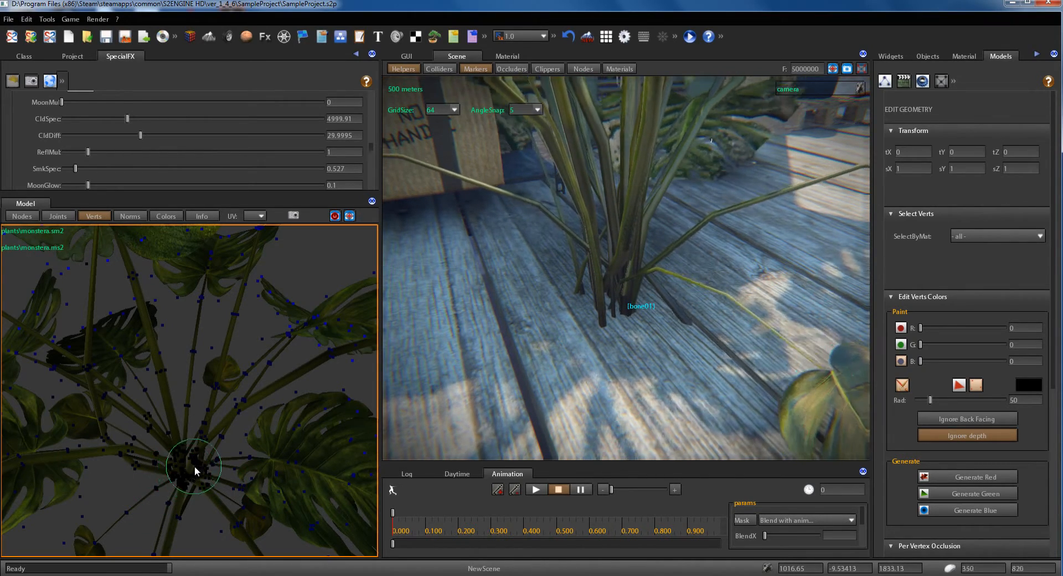
{"action": "left_click", "coordinate": [605, 337]}
{"action": "scroll", "coordinate": [188, 390], "scroll_direction": "down", "scroll_amount": 5}
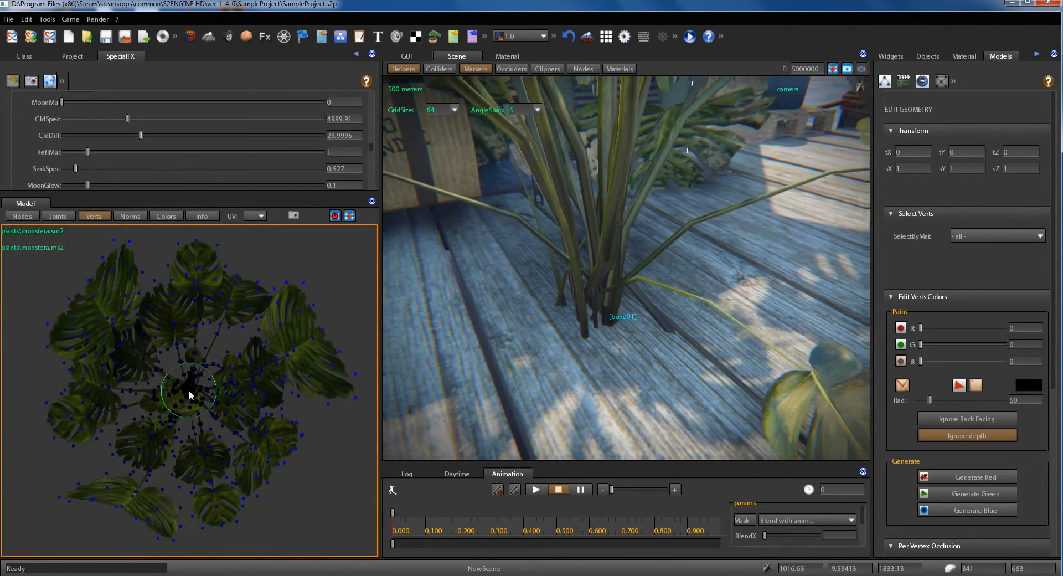
- Set the blue paint value to 1 and paint it over the vertices of the plant's outer leaves
{"action": "scroll", "coordinate": [193, 390], "scroll_direction": "down", "scroll_amount": 1}
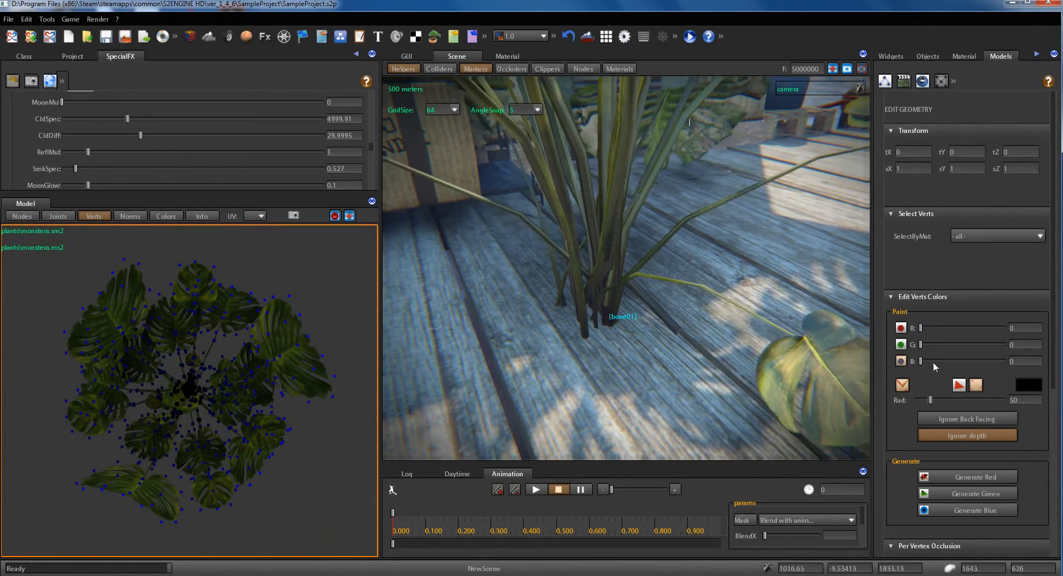
{"action": "left_click_drag", "start_coordinate": [991, 361], "coordinate": [1006, 360]}
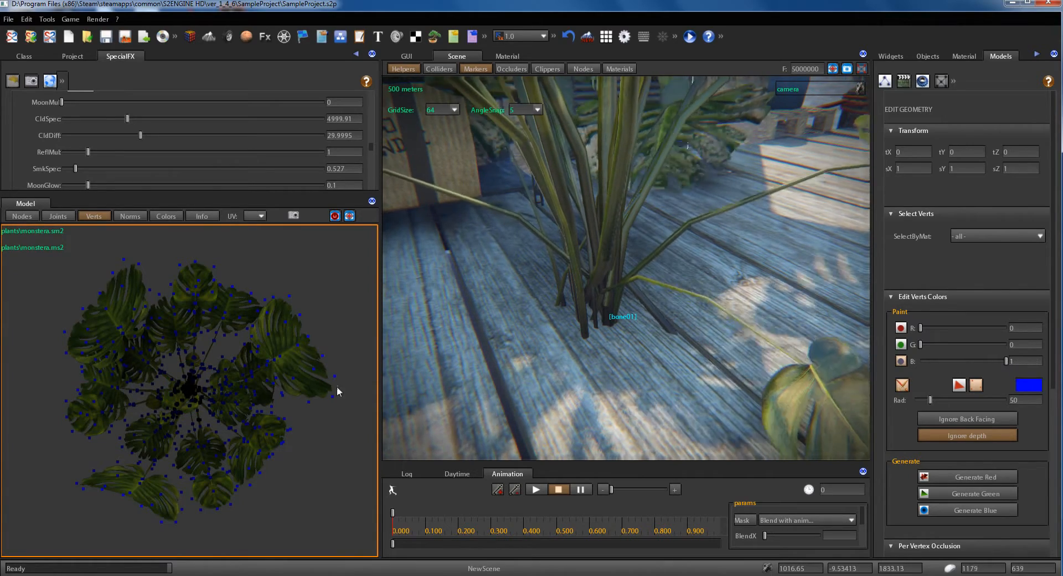
{"action": "scroll", "coordinate": [555, 321], "scroll_direction": "down", "scroll_amount": 6}
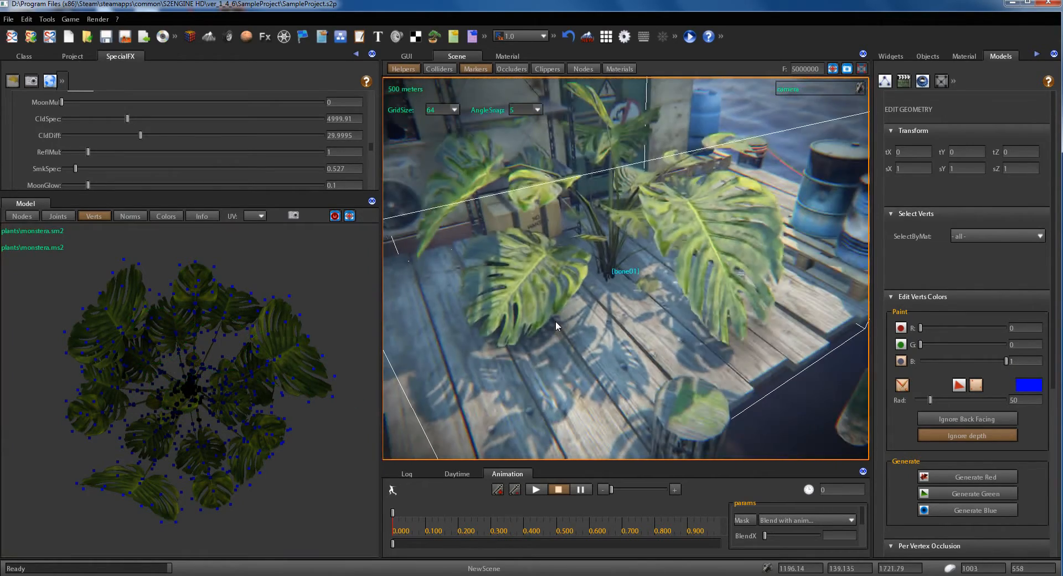
{"action": "right_click_drag", "start_coordinate": [556, 320], "coordinate": [556, 320]}
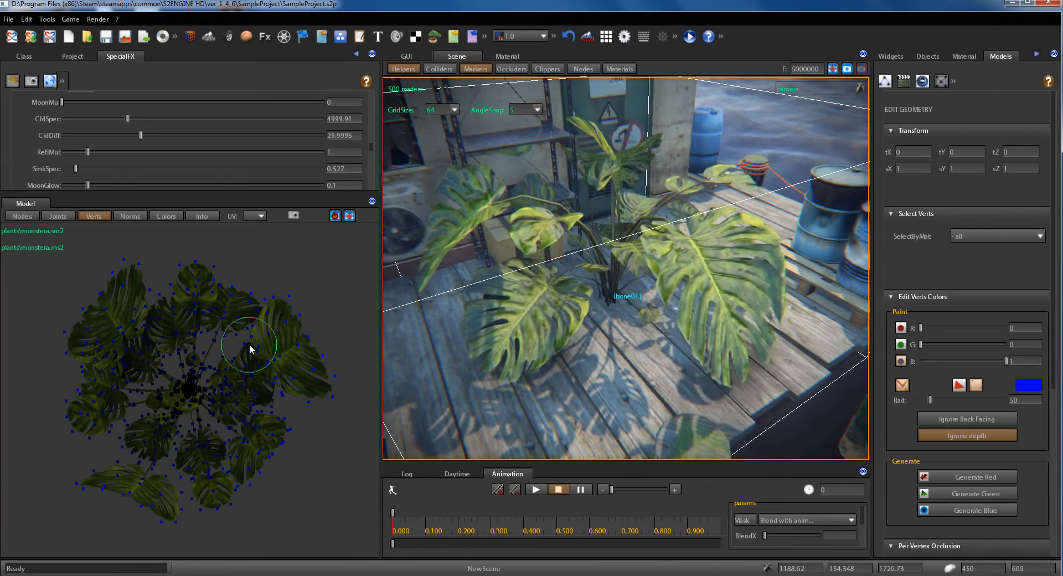
{"action": "mouse_move", "coordinate": [131, 277]}
{"action": "left_mouse_down"}
{"action": "mouse_move", "coordinate": [80, 336]}
{"action": "mouse_move", "coordinate": [72, 377]}
{"action": "mouse_move", "coordinate": [99, 473]}
{"action": "mouse_move", "coordinate": [161, 520]}
{"action": "mouse_move", "coordinate": [113, 506]}
{"action": "mouse_move", "coordinate": [232, 502]}
{"action": "mouse_move", "coordinate": [280, 463]}
{"action": "mouse_move", "coordinate": [317, 391]}
{"action": "mouse_move", "coordinate": [284, 315]}
{"action": "mouse_move", "coordinate": [214, 292]}
{"action": "mouse_move", "coordinate": [161, 290]}
{"action": "mouse_move", "coordinate": [279, 314]}
{"action": "mouse_move", "coordinate": [292, 423]}
{"action": "mouse_move", "coordinate": [225, 489]}
{"action": "mouse_move", "coordinate": [107, 492]}
{"action": "mouse_move", "coordinate": [57, 400]}
{"action": "left_mouse_up"}
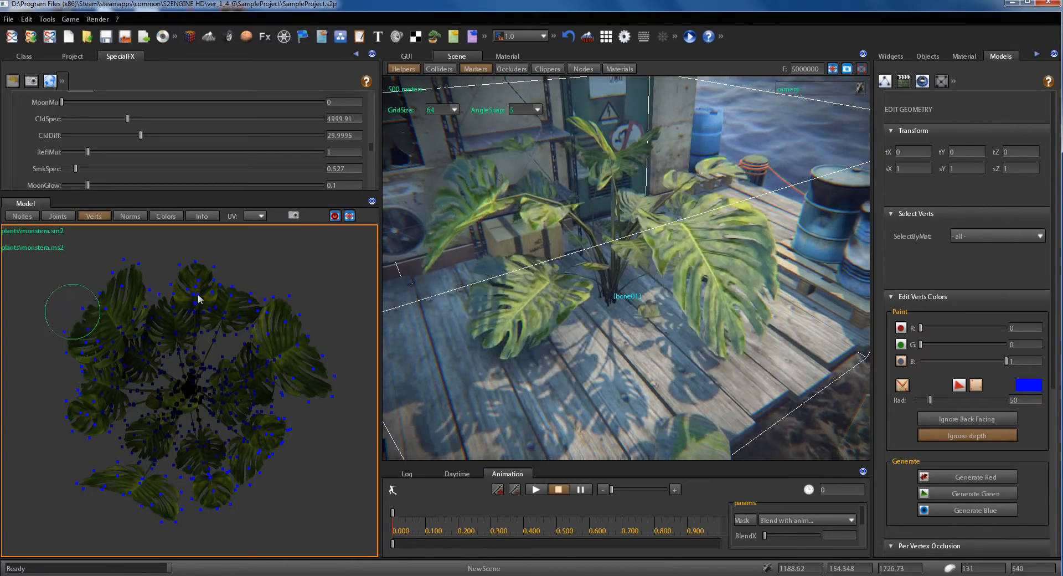
- Examine from several angles how the whole plant and its stem base move in the scene with the painted blue values
{"action": "mouse_move", "coordinate": [201, 385]}
{"action": "middle_mouse_down"}
{"action": "mouse_move", "coordinate": [176, 379]}
{"action": "mouse_move", "coordinate": [177, 363]}
{"action": "mouse_move", "coordinate": [206, 371]}
{"action": "middle_mouse_up"}
{"action": "scroll", "coordinate": [174, 375], "scroll_direction": "up", "scroll_amount": 3}
{"action": "scroll", "coordinate": [190, 368], "scroll_direction": "down", "scroll_amount": 3}
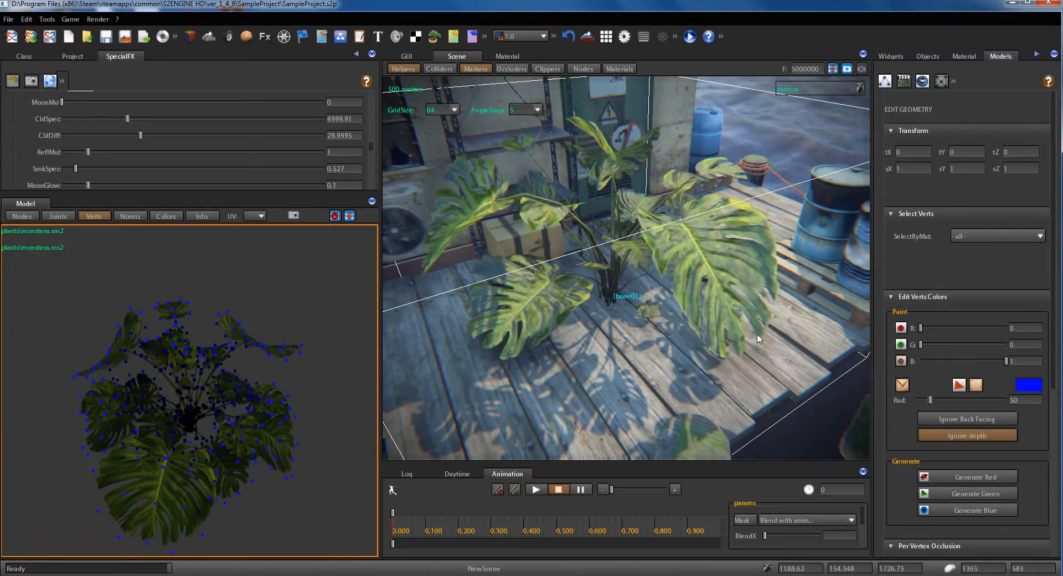
{"action": "mouse_move", "coordinate": [690, 311]}
{"action": "middle_mouse_down"}
{"action": "mouse_move", "coordinate": [671, 311]}
{"action": "mouse_move", "coordinate": [645, 287]}
{"action": "mouse_move", "coordinate": [609, 317]}
{"action": "mouse_move", "coordinate": [676, 318]}
{"action": "middle_mouse_up"}
{"action": "scroll", "coordinate": [645, 287], "scroll_direction": "down", "scroll_amount": 3}
{"action": "scroll", "coordinate": [638, 285], "scroll_direction": "up", "scroll_amount": 4}
{"action": "scroll", "coordinate": [609, 317], "scroll_direction": "down", "scroll_amount": 4}
{"action": "scroll", "coordinate": [609, 322], "scroll_direction": "up", "scroll_amount": 3}
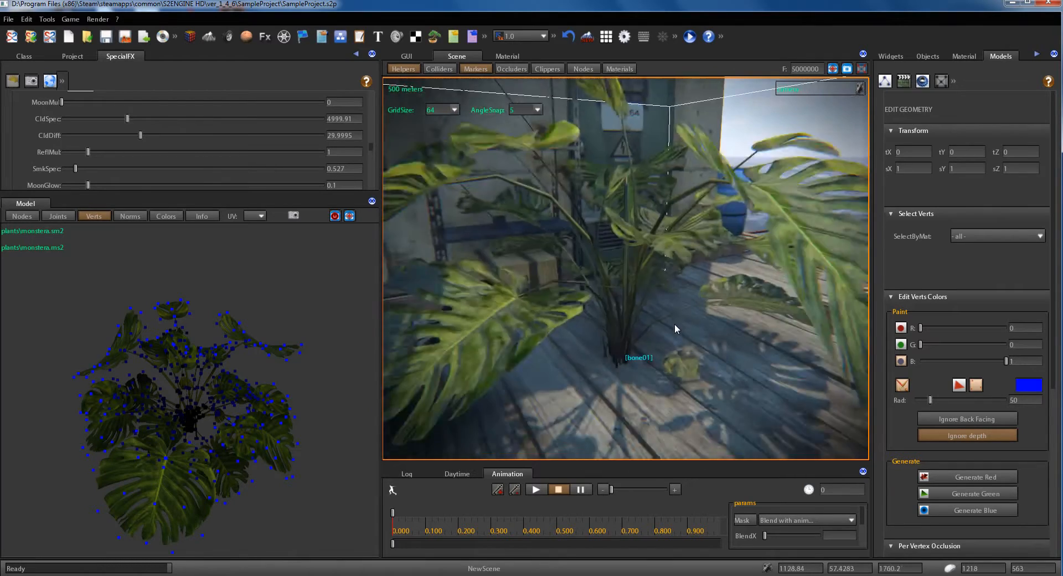
{"action": "scroll", "coordinate": [674, 323], "scroll_direction": "down", "scroll_amount": 3}
{"action": "scroll", "coordinate": [676, 318], "scroll_direction": "up", "scroll_amount": 2}
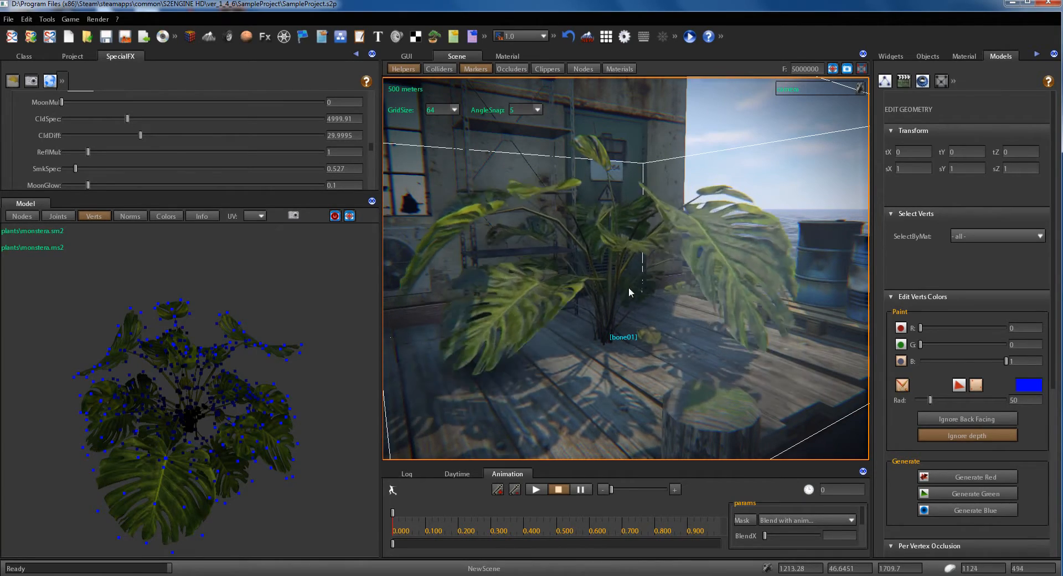
{"action": "middle_click_drag", "start_coordinate": [636, 298], "coordinate": [588, 328]}
{"action": "scroll", "coordinate": [576, 304], "scroll_direction": "down", "scroll_amount": 3}
{"action": "scroll", "coordinate": [588, 328], "scroll_direction": "down", "scroll_amount": 3}
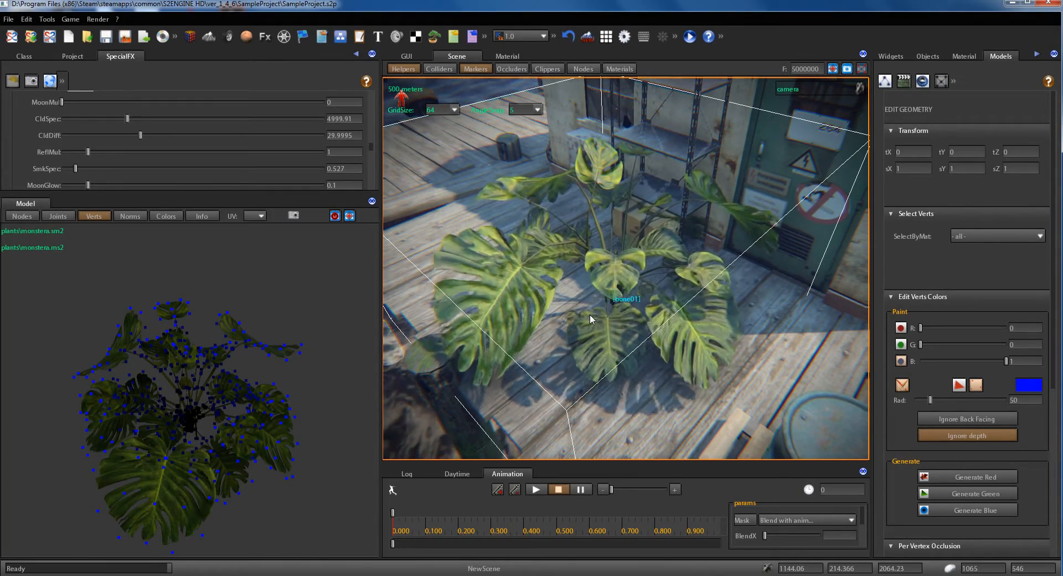
{"action": "middle_click_drag", "start_coordinate": [642, 334], "coordinate": [576, 324]}
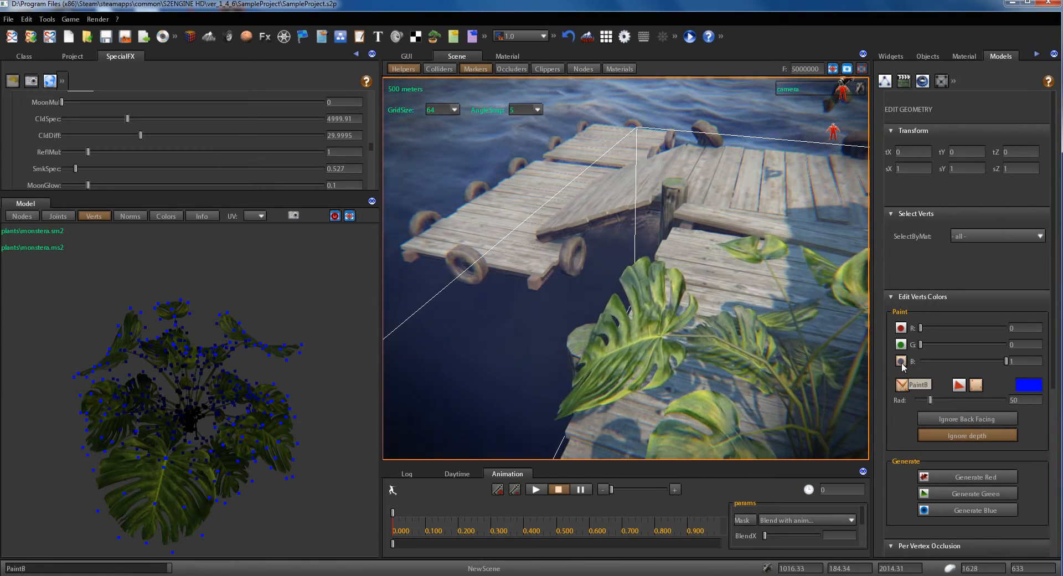
- Switch vertex painting from the blue to the red channel with a value of 1 and paint all vertices of one outer leaf
{"action": "left_click", "coordinate": [902, 361]}
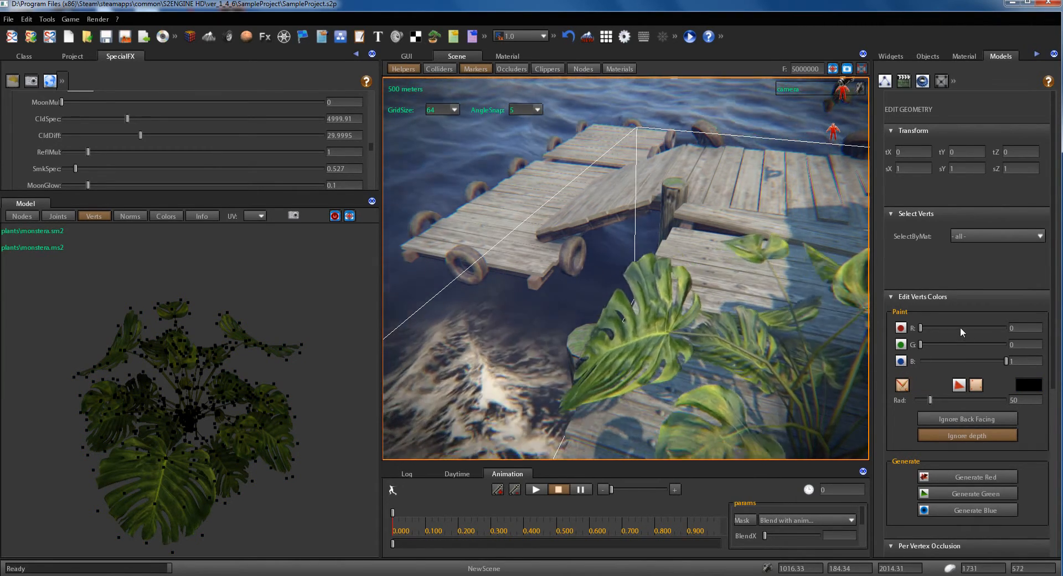
{"action": "left_click_drag", "start_coordinate": [961, 327], "coordinate": [1005, 325]}
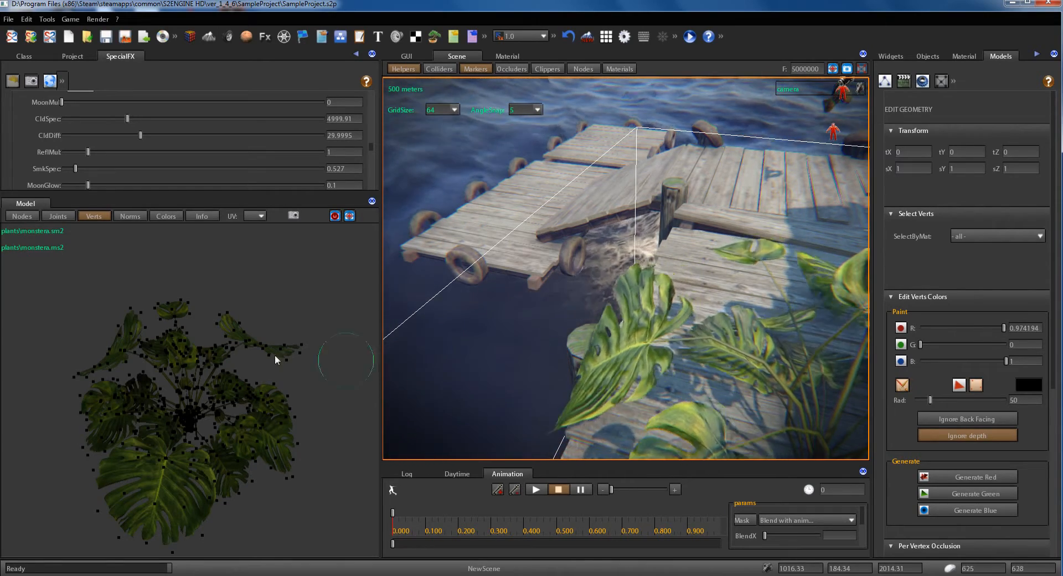
{"action": "mouse_move", "coordinate": [226, 363]}
{"action": "middle_mouse_down"}
{"action": "mouse_move", "coordinate": [218, 374]}
{"action": "mouse_move", "coordinate": [240, 370]}
{"action": "middle_mouse_up"}
{"action": "scroll", "coordinate": [238, 372], "scroll_direction": "up", "scroll_amount": 3}
{"action": "scroll", "coordinate": [237, 373], "scroll_direction": "up", "scroll_amount": 5}
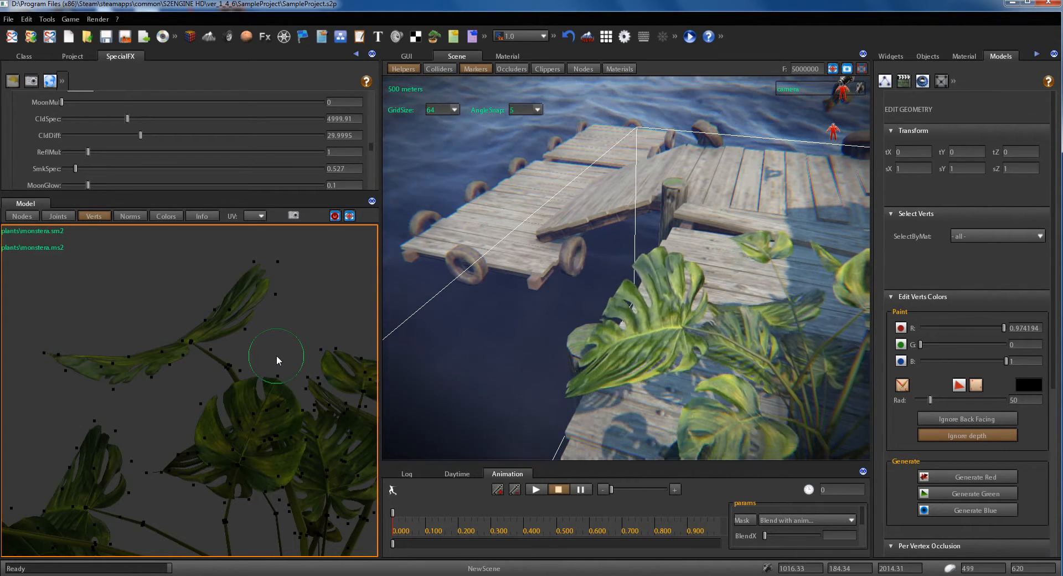
{"action": "middle_click_drag", "start_coordinate": [271, 358], "coordinate": [228, 385]}
{"action": "scroll", "coordinate": [230, 386], "scroll_direction": "down", "scroll_amount": 6}
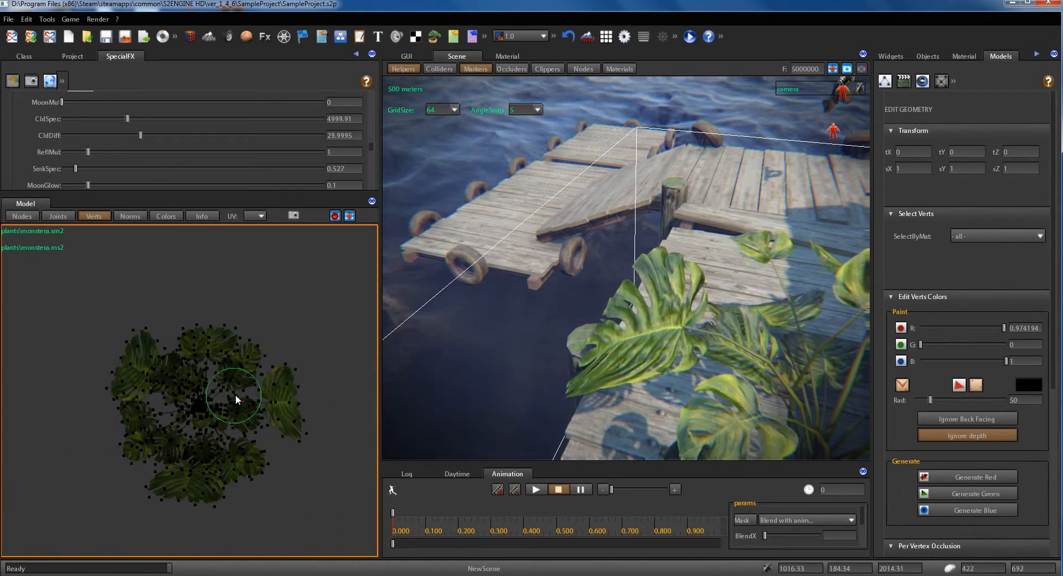
{"action": "mouse_move", "coordinate": [234, 393]}
{"action": "middle_mouse_down"}
{"action": "mouse_move", "coordinate": [188, 381]}
{"action": "mouse_move", "coordinate": [224, 380]}
{"action": "middle_mouse_up"}
{"action": "scroll", "coordinate": [194, 379], "scroll_direction": "up", "scroll_amount": 5}
{"action": "scroll", "coordinate": [215, 378], "scroll_direction": "down", "scroll_amount": 4}
{"action": "scroll", "coordinate": [224, 381], "scroll_direction": "up", "scroll_amount": 4}
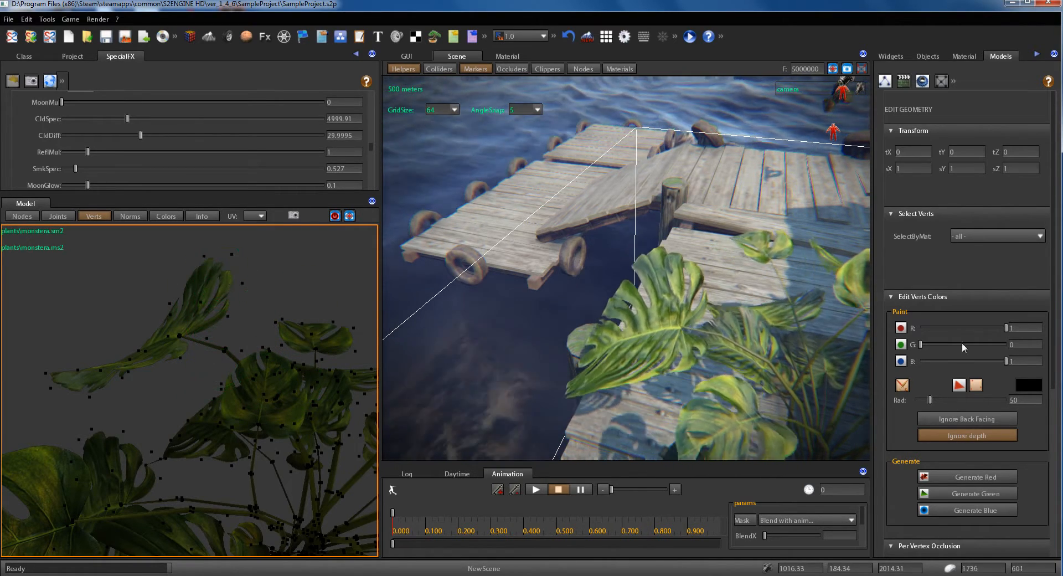
{"action": "left_click", "coordinate": [901, 329]}
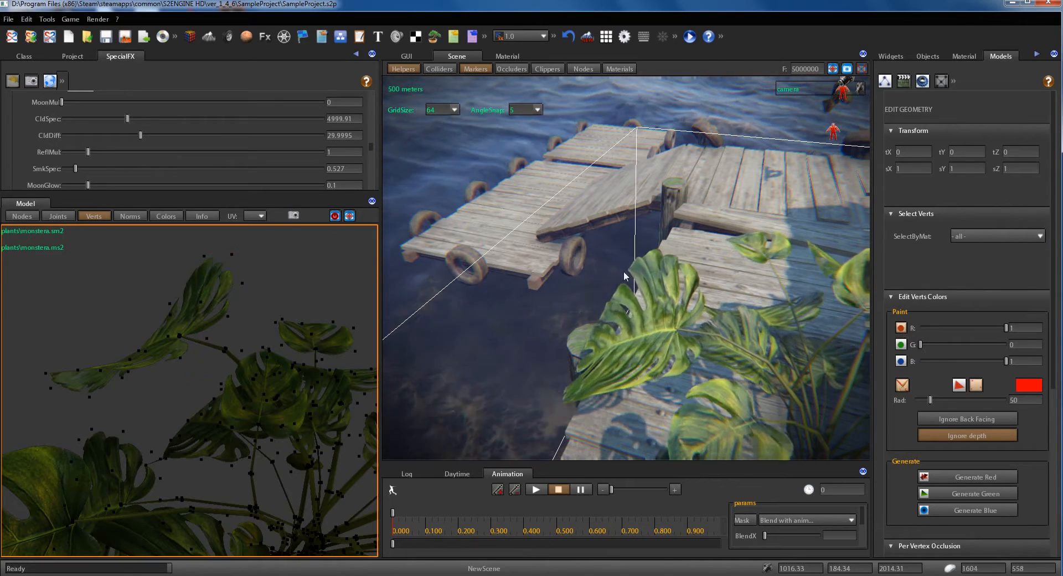
{"action": "mouse_move", "coordinate": [67, 380]}
{"action": "left_mouse_down"}
{"action": "mouse_move", "coordinate": [104, 375]}
{"action": "mouse_move", "coordinate": [133, 354]}
{"action": "mouse_move", "coordinate": [230, 261]}
{"action": "mouse_move", "coordinate": [222, 303]}
{"action": "mouse_move", "coordinate": [158, 345]}
{"action": "mouse_move", "coordinate": [169, 352]}
{"action": "mouse_move", "coordinate": [122, 362]}
{"action": "mouse_move", "coordinate": [212, 267]}
{"action": "mouse_move", "coordinate": [157, 315]}
{"action": "left_mouse_up"}
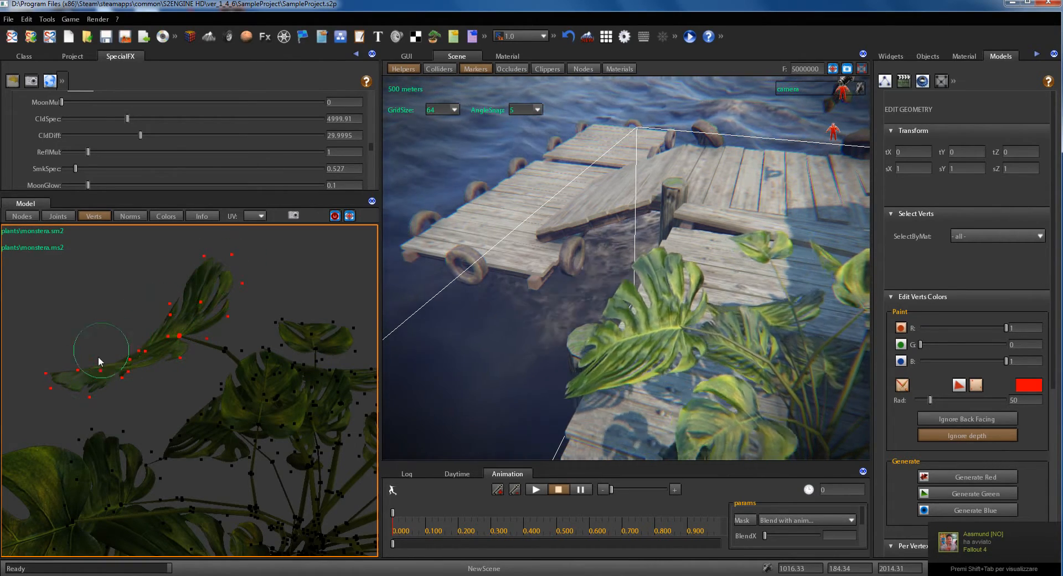
- Check the leaves' movement in the scene and paint the vertices of a second outer leaf with a red value of 1
{"action": "middle_click_drag", "start_coordinate": [686, 328], "coordinate": [639, 219]}
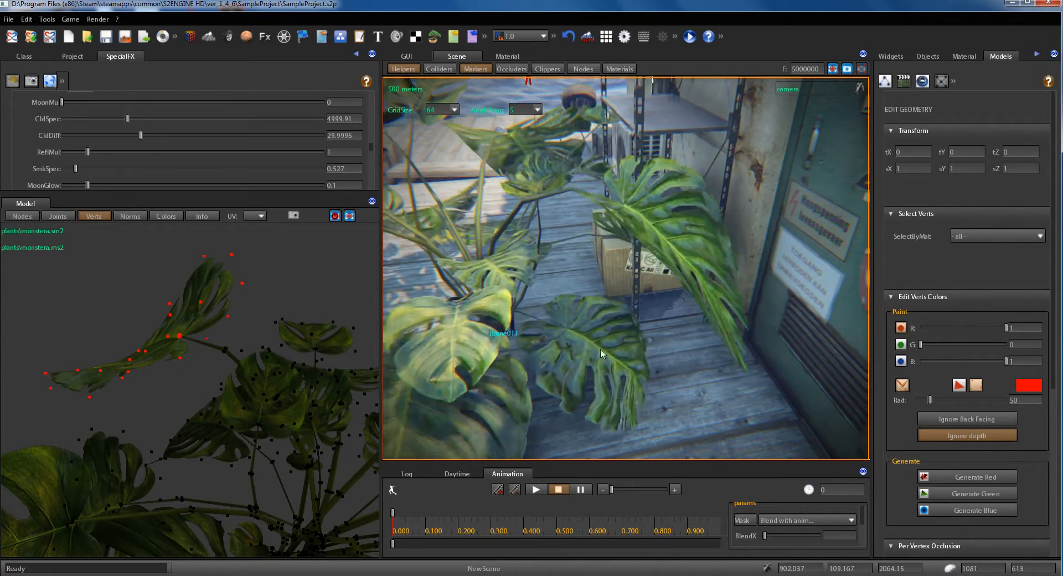
{"action": "scroll", "coordinate": [596, 267], "scroll_direction": "down", "scroll_amount": 3}
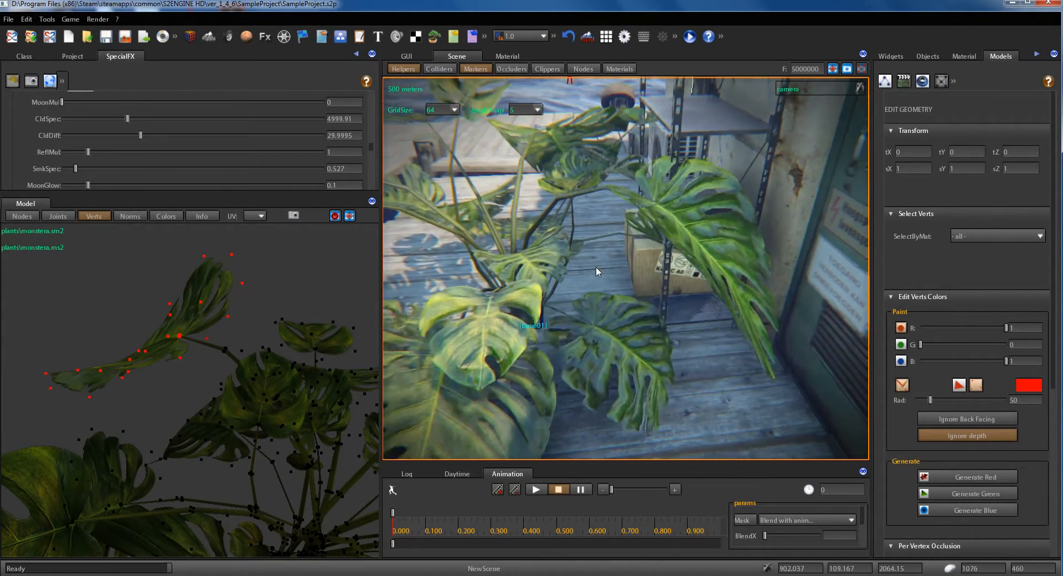
{"action": "middle_click_drag", "start_coordinate": [596, 267], "coordinate": [602, 264]}
{"action": "scroll", "coordinate": [603, 264], "scroll_direction": "up", "scroll_amount": 3}
{"action": "middle_click_drag", "start_coordinate": [227, 361], "coordinate": [220, 411]}
{"action": "scroll", "coordinate": [240, 397], "scroll_direction": "down", "scroll_amount": 5}
{"action": "scroll", "coordinate": [244, 408], "scroll_direction": "up", "scroll_amount": 2}
{"action": "scroll", "coordinate": [219, 410], "scroll_direction": "up", "scroll_amount": 3}
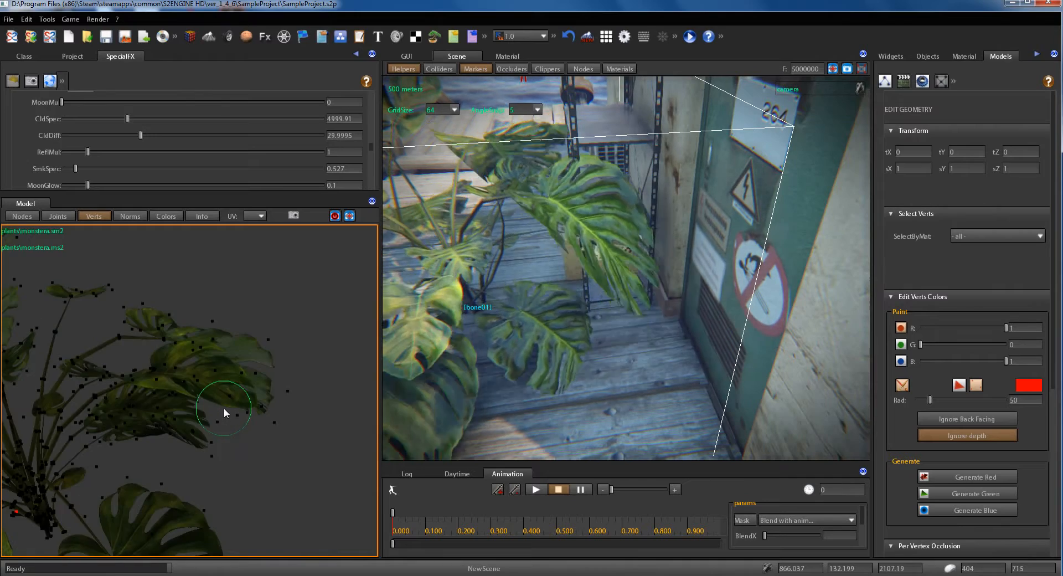
{"action": "scroll", "coordinate": [224, 408], "scroll_direction": "up", "scroll_amount": 4}
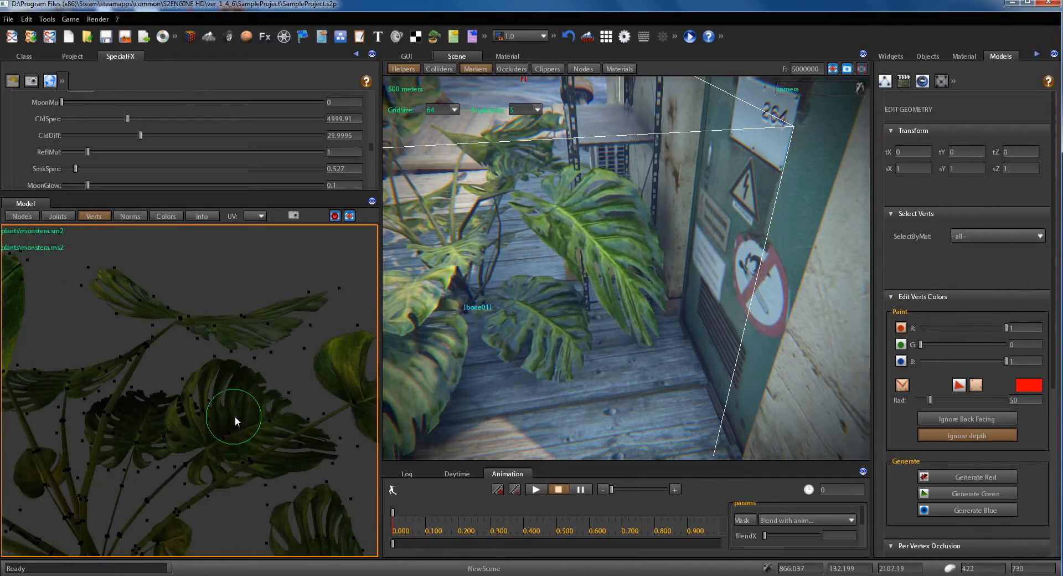
{"action": "middle_click_drag", "start_coordinate": [235, 416], "coordinate": [224, 412]}
{"action": "mouse_move", "coordinate": [80, 277]}
{"action": "left_mouse_down"}
{"action": "mouse_move", "coordinate": [114, 299]}
{"action": "mouse_move", "coordinate": [211, 311]}
{"action": "mouse_move", "coordinate": [296, 299]}
{"action": "mouse_move", "coordinate": [316, 277]}
{"action": "mouse_move", "coordinate": [237, 321]}
{"action": "mouse_move", "coordinate": [194, 321]}
{"action": "mouse_move", "coordinate": [95, 283]}
{"action": "mouse_move", "coordinate": [147, 296]}
{"action": "left_mouse_up"}
{"action": "mouse_move", "coordinate": [264, 287]}
{"action": "middle_mouse_down"}
{"action": "mouse_move", "coordinate": [266, 275]}
{"action": "mouse_move", "coordinate": [261, 285]}
{"action": "middle_mouse_up"}
{"action": "left_click_drag", "start_coordinate": [237, 294], "coordinate": [90, 269]}
- Paint the vertices of a third outer leaf, out to its tip, with a red value of 1
{"action": "scroll", "coordinate": [550, 310], "scroll_direction": "down", "scroll_amount": 3}
{"action": "mouse_move", "coordinate": [566, 314]}
{"action": "middle_mouse_down"}
{"action": "mouse_move", "coordinate": [550, 310]}
{"action": "mouse_move", "coordinate": [594, 303]}
{"action": "mouse_move", "coordinate": [516, 319]}
{"action": "mouse_move", "coordinate": [604, 324]}
{"action": "mouse_move", "coordinate": [529, 321]}
{"action": "mouse_move", "coordinate": [554, 329]}
{"action": "mouse_move", "coordinate": [579, 314]}
{"action": "middle_mouse_up"}
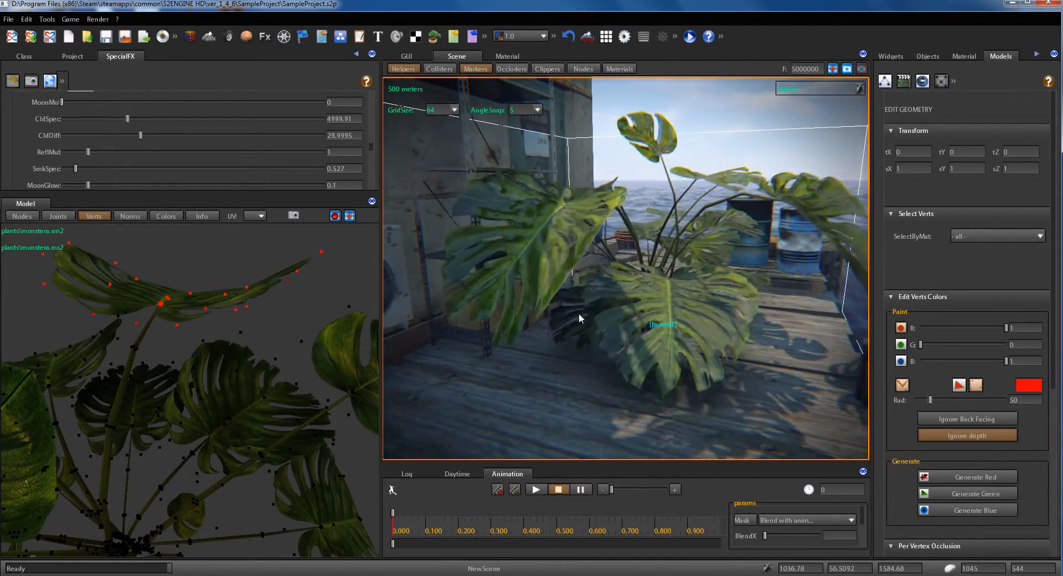
{"action": "mouse_move", "coordinate": [328, 304]}
{"action": "middle_mouse_down"}
{"action": "mouse_move", "coordinate": [270, 308]}
{"action": "mouse_move", "coordinate": [282, 305]}
{"action": "mouse_move", "coordinate": [230, 351]}
{"action": "mouse_move", "coordinate": [241, 353]}
{"action": "mouse_move", "coordinate": [301, 336]}
{"action": "mouse_move", "coordinate": [197, 341]}
{"action": "mouse_move", "coordinate": [161, 384]}
{"action": "mouse_move", "coordinate": [183, 364]}
{"action": "middle_mouse_up"}
{"action": "scroll", "coordinate": [289, 336], "scroll_direction": "up", "scroll_amount": 4}
{"action": "scroll", "coordinate": [192, 343], "scroll_direction": "down", "scroll_amount": 5}
{"action": "scroll", "coordinate": [194, 348], "scroll_direction": "down", "scroll_amount": 4}
{"action": "scroll", "coordinate": [191, 356], "scroll_direction": "up", "scroll_amount": 5}
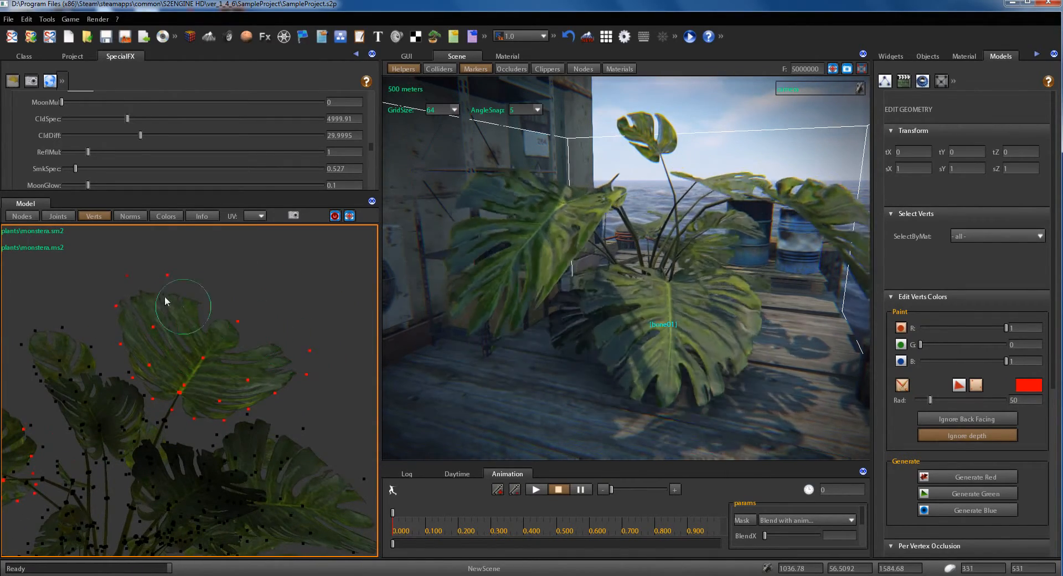
{"action": "middle_click_drag", "start_coordinate": [159, 376], "coordinate": [261, 397]}
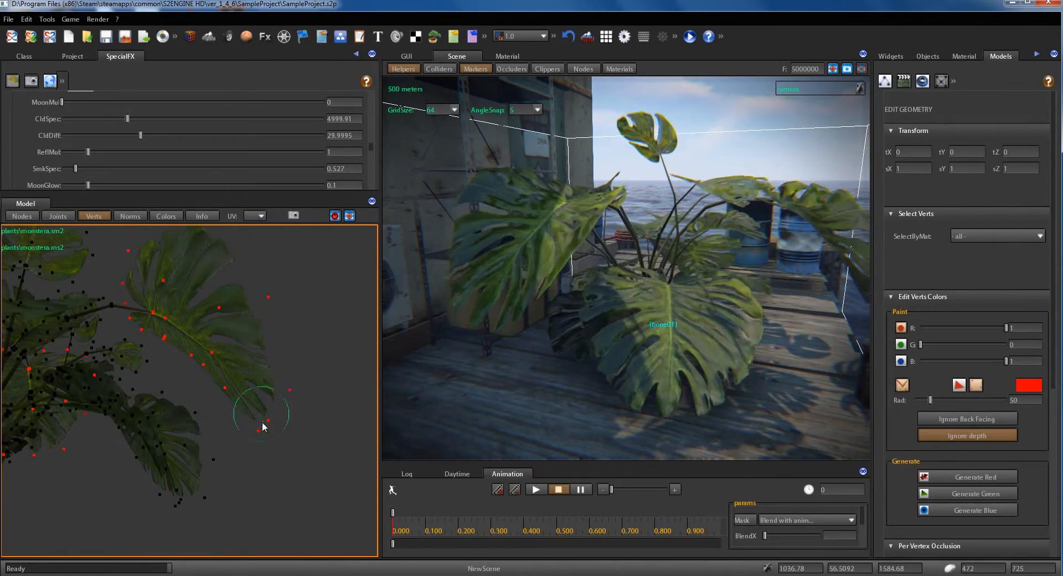
- Paint the vertices of the small leaf at the end of the long upright stem with a red value of 1
{"action": "middle_click_drag", "start_coordinate": [671, 310], "coordinate": [543, 328]}
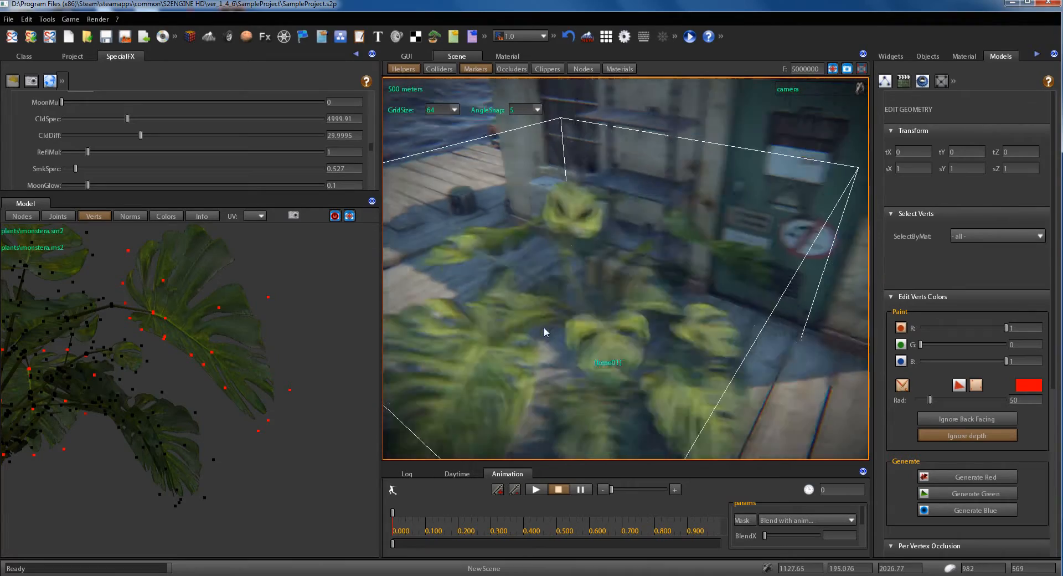
{"action": "middle_click_drag", "start_coordinate": [178, 353], "coordinate": [148, 377]}
{"action": "scroll", "coordinate": [147, 377], "scroll_direction": "up", "scroll_amount": 6}
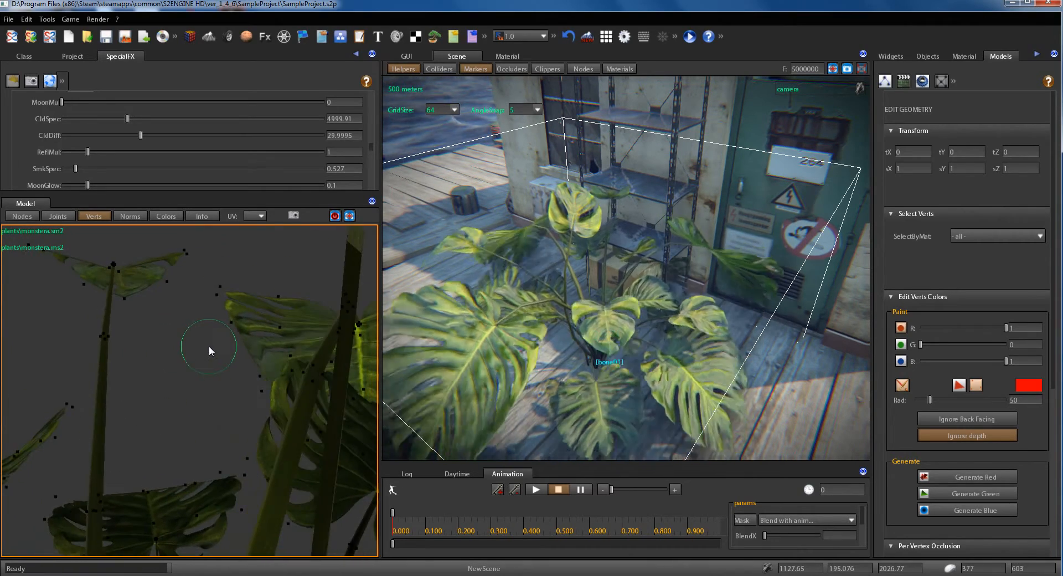
{"action": "mouse_move", "coordinate": [96, 299]}
{"action": "left_mouse_down"}
{"action": "mouse_move", "coordinate": [131, 310]}
{"action": "mouse_move", "coordinate": [174, 286]}
{"action": "mouse_move", "coordinate": [108, 310]}
{"action": "left_mouse_up"}
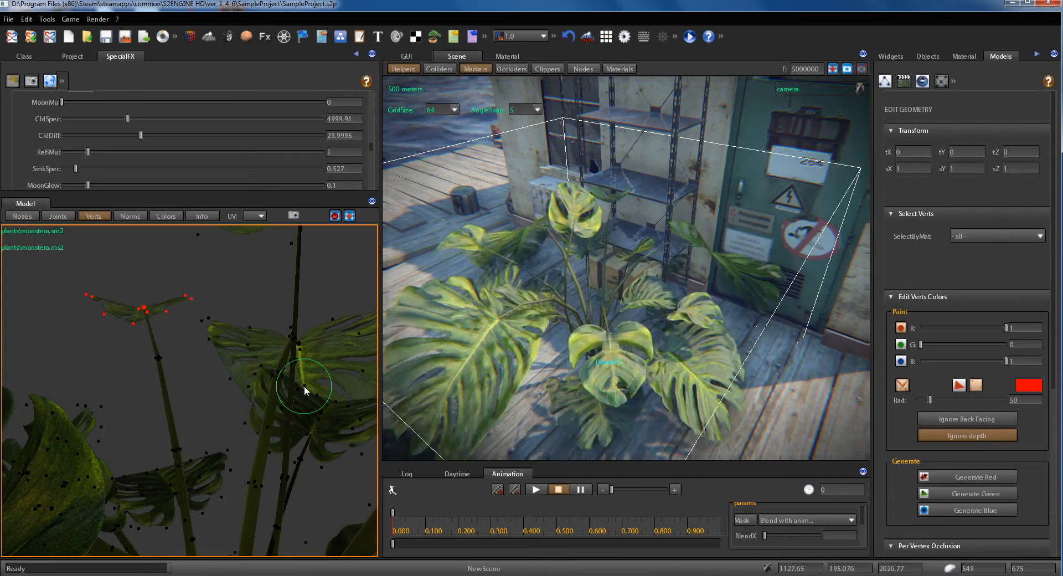
- Set the red paint value to 0.483871, paint another small leaf's vertices with it and check the leaves in the scene
{"action": "middle_click_drag", "start_coordinate": [304, 386], "coordinate": [208, 425]}
{"action": "scroll", "coordinate": [191, 432], "scroll_direction": "down", "scroll_amount": 3}
{"action": "scroll", "coordinate": [193, 418], "scroll_direction": "down", "scroll_amount": 3}
{"action": "scroll", "coordinate": [227, 414], "scroll_direction": "up", "scroll_amount": 5}
{"action": "scroll", "coordinate": [219, 424], "scroll_direction": "down", "scroll_amount": 2}
{"action": "scroll", "coordinate": [209, 425], "scroll_direction": "up", "scroll_amount": 4}
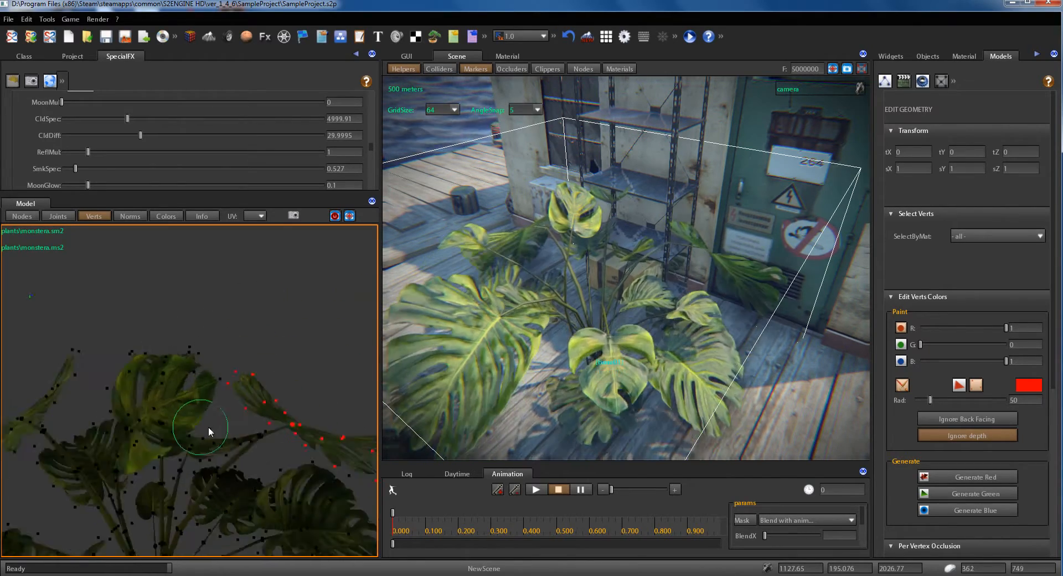
{"action": "scroll", "coordinate": [208, 424], "scroll_direction": "down", "scroll_amount": 1}
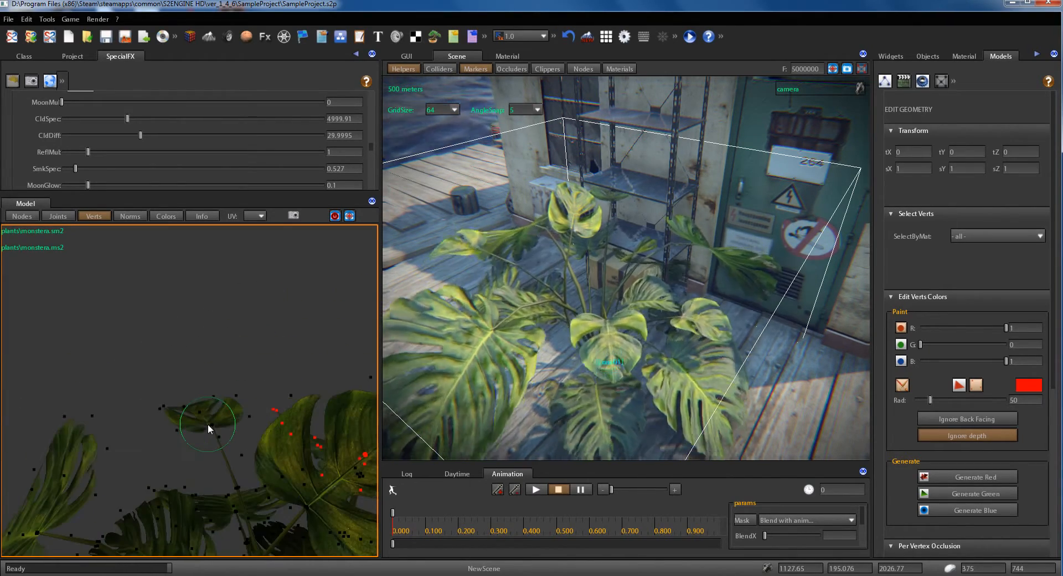
{"action": "left_click_drag", "start_coordinate": [1006, 328], "coordinate": [962, 328]}
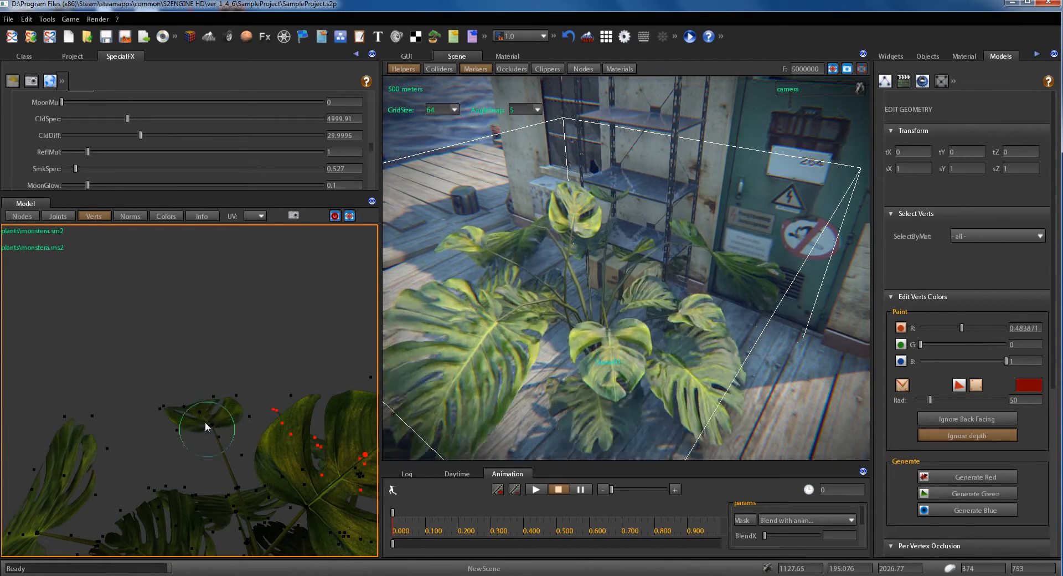
{"action": "mouse_move", "coordinate": [180, 416]}
{"action": "left_mouse_down"}
{"action": "mouse_move", "coordinate": [225, 409]}
{"action": "mouse_move", "coordinate": [216, 420]}
{"action": "mouse_move", "coordinate": [181, 411]}
{"action": "mouse_move", "coordinate": [209, 408]}
{"action": "left_mouse_up"}
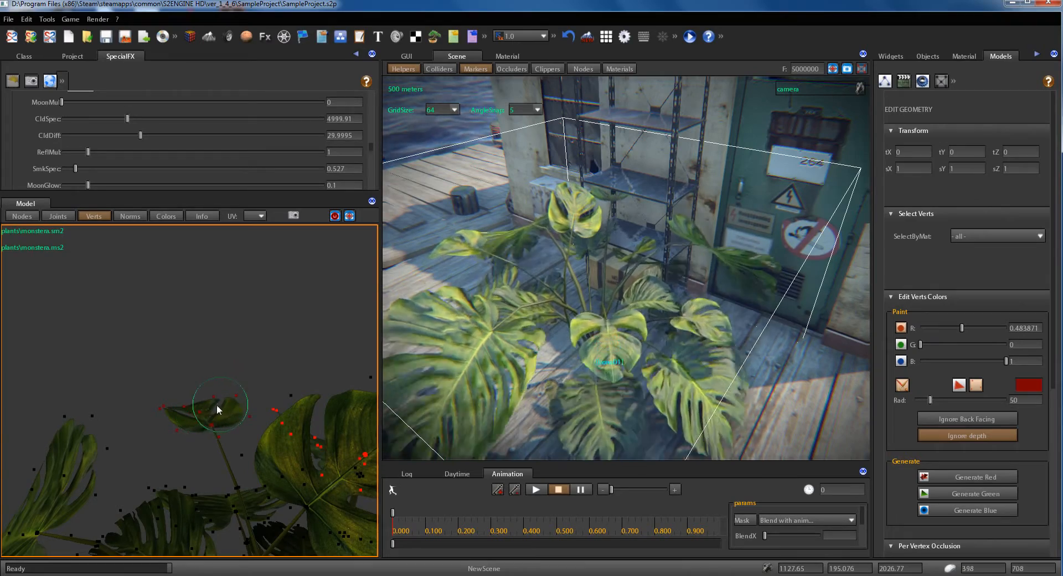
{"action": "right_click_drag", "start_coordinate": [565, 339], "coordinate": [589, 328]}
{"action": "key", "text": "w"}
{"action": "middle_click_drag", "start_coordinate": [573, 331], "coordinate": [556, 335]}
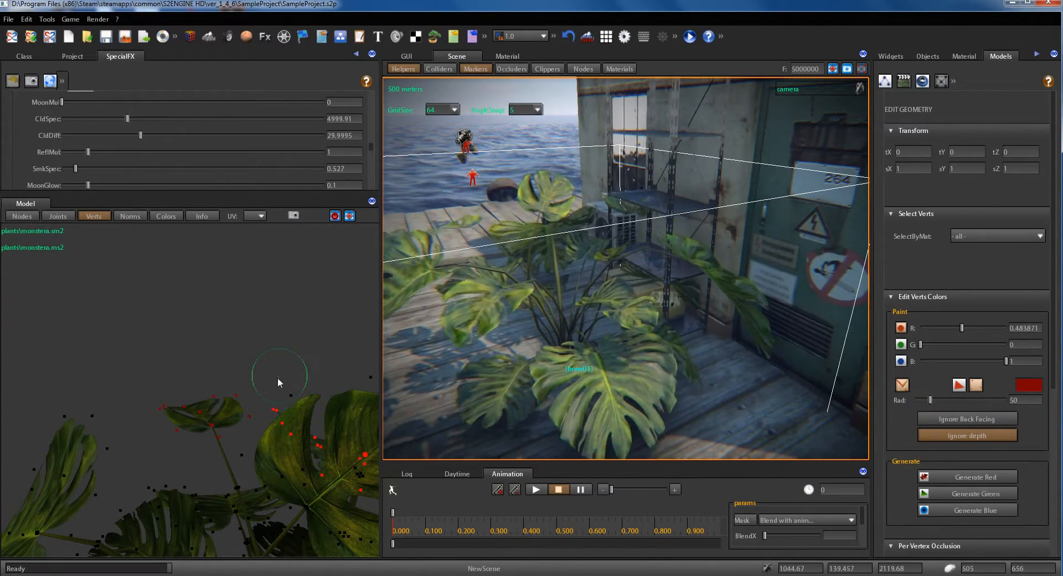
- Paint the vertices of the remaining large leaves one after another with the red value of 0.483871
{"action": "scroll", "coordinate": [272, 384], "scroll_direction": "down", "scroll_amount": 5}
{"action": "mouse_move", "coordinate": [271, 387]}
{"action": "middle_mouse_down"}
{"action": "mouse_move", "coordinate": [273, 374]}
{"action": "mouse_move", "coordinate": [232, 385]}
{"action": "mouse_move", "coordinate": [251, 380]}
{"action": "middle_mouse_up"}
{"action": "scroll", "coordinate": [257, 376], "scroll_direction": "up", "scroll_amount": 5}
{"action": "scroll", "coordinate": [259, 377], "scroll_direction": "down", "scroll_amount": 3}
{"action": "scroll", "coordinate": [258, 376], "scroll_direction": "up", "scroll_amount": 3}
{"action": "scroll", "coordinate": [244, 385], "scroll_direction": "down", "scroll_amount": 3}
{"action": "scroll", "coordinate": [233, 384], "scroll_direction": "down", "scroll_amount": 3}
{"action": "scroll", "coordinate": [252, 378], "scroll_direction": "up", "scroll_amount": 3}
{"action": "scroll", "coordinate": [252, 378], "scroll_direction": "down", "scroll_amount": 2}
{"action": "scroll", "coordinate": [251, 382], "scroll_direction": "up", "scroll_amount": 2}
{"action": "scroll", "coordinate": [255, 378], "scroll_direction": "up", "scroll_amount": 5}
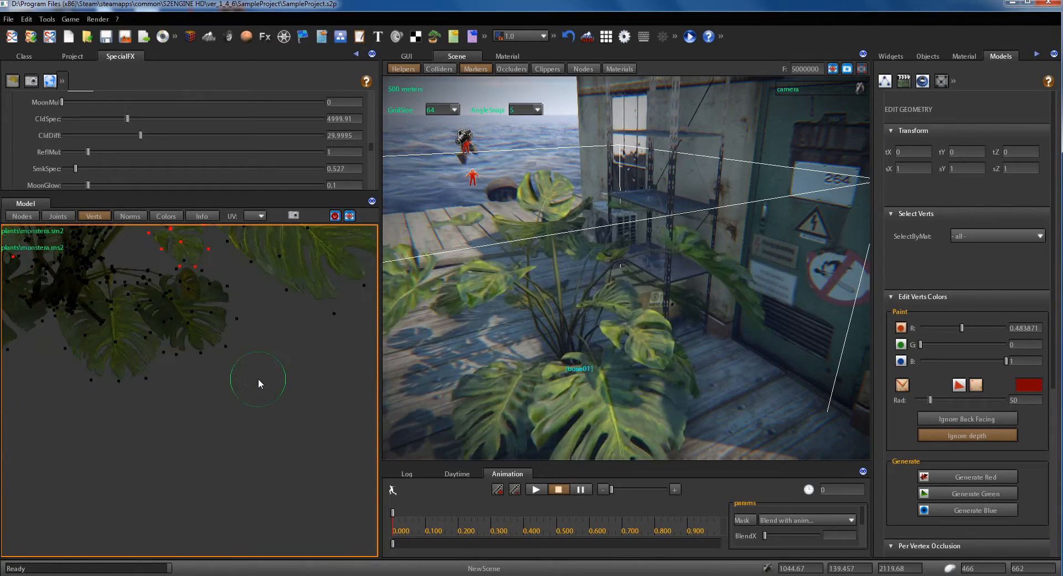
{"action": "middle_click_drag", "start_coordinate": [261, 377], "coordinate": [235, 401]}
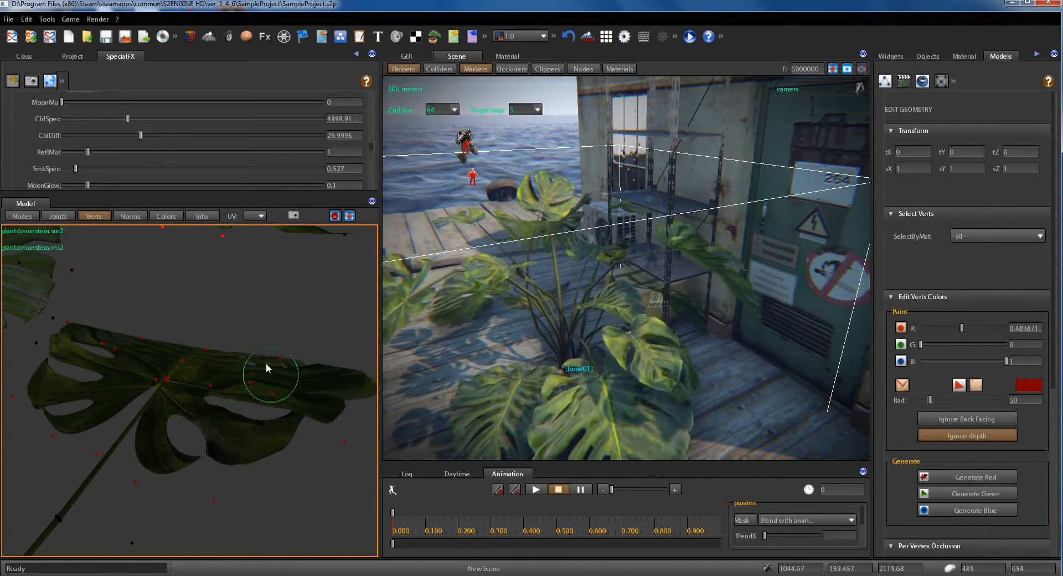
{"action": "middle_click_drag", "start_coordinate": [287, 384], "coordinate": [268, 385]}
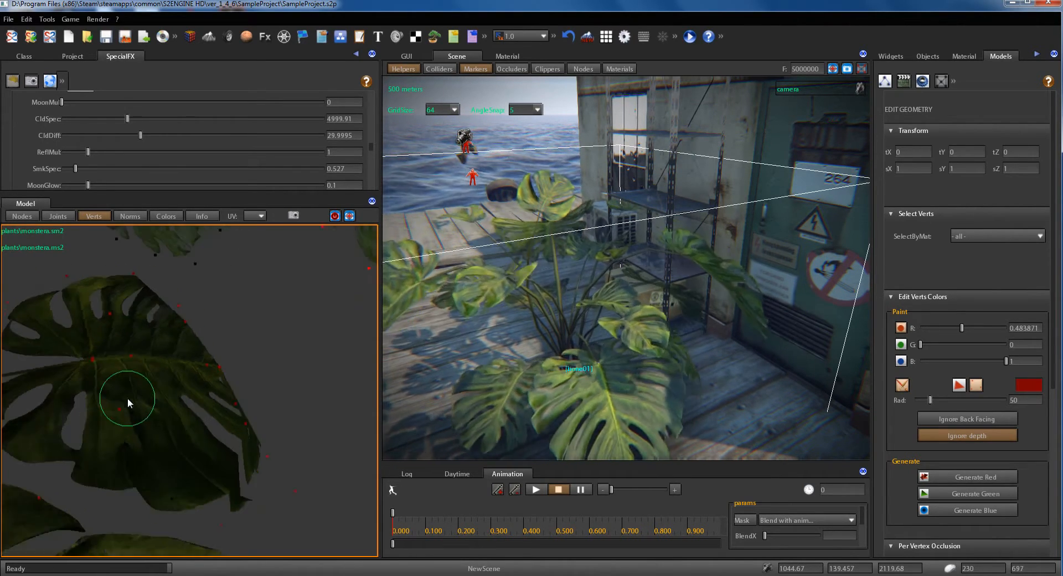
- Paint the vertices at the base of a large leaf and the joint of its stem with the red value of 0.483871
{"action": "middle_click_drag", "start_coordinate": [128, 397], "coordinate": [259, 414]}
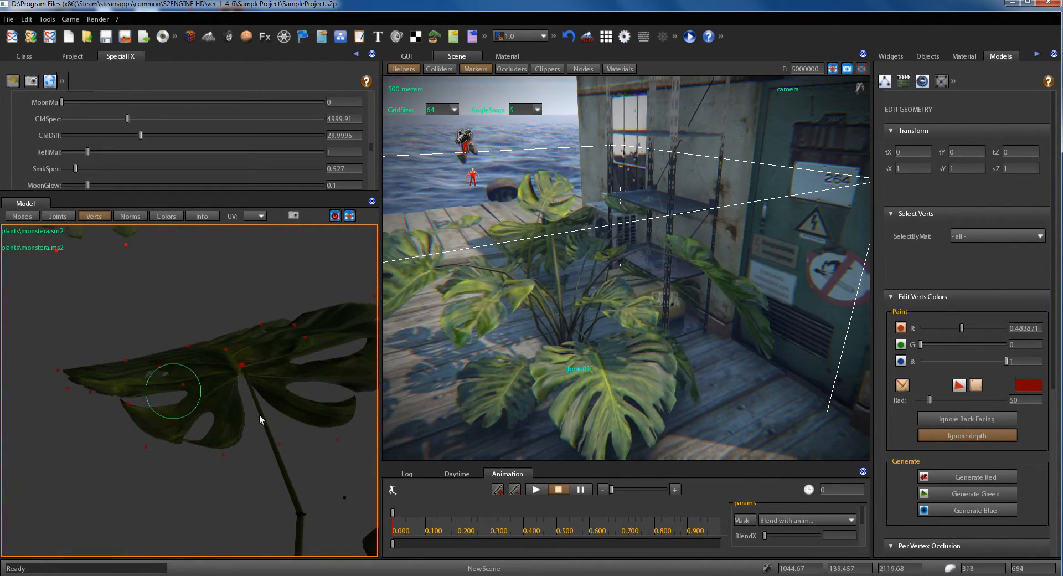
{"action": "left_click", "coordinate": [292, 498]}
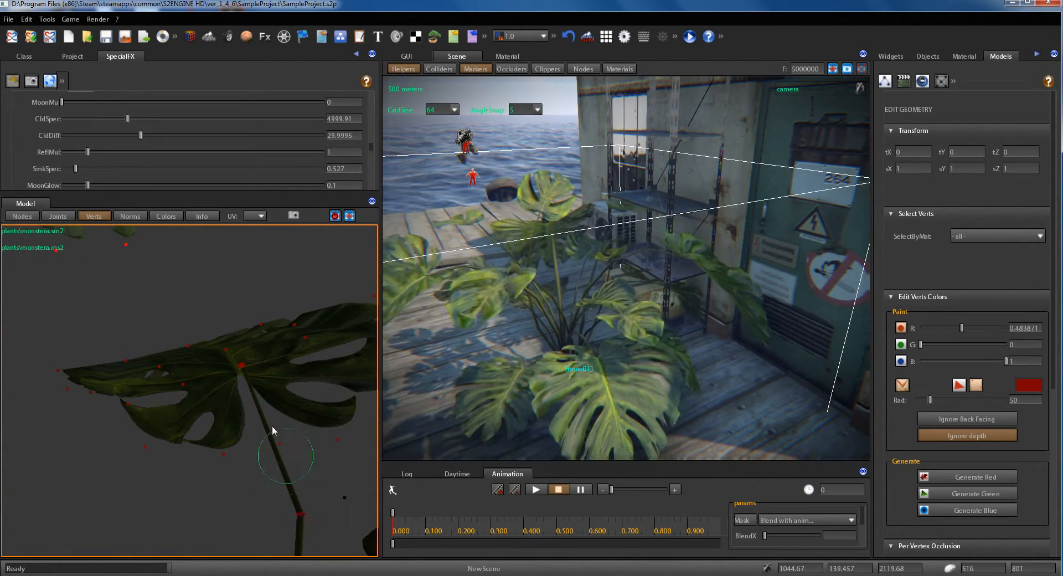
{"action": "middle_click_drag", "start_coordinate": [271, 425], "coordinate": [266, 421]}
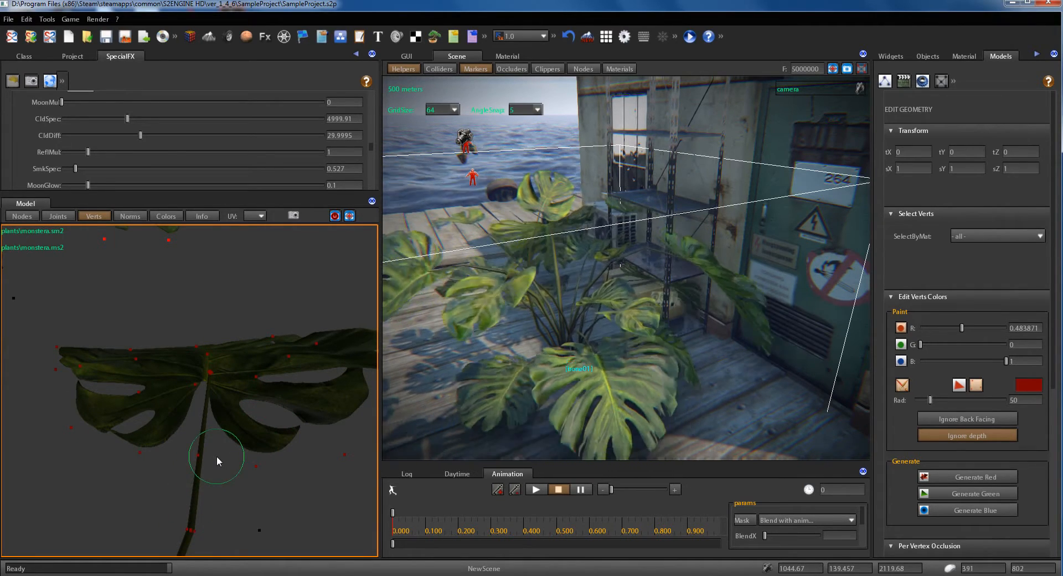
{"action": "middle_click_drag", "start_coordinate": [174, 427], "coordinate": [244, 434]}
{"action": "key", "text": "a"}
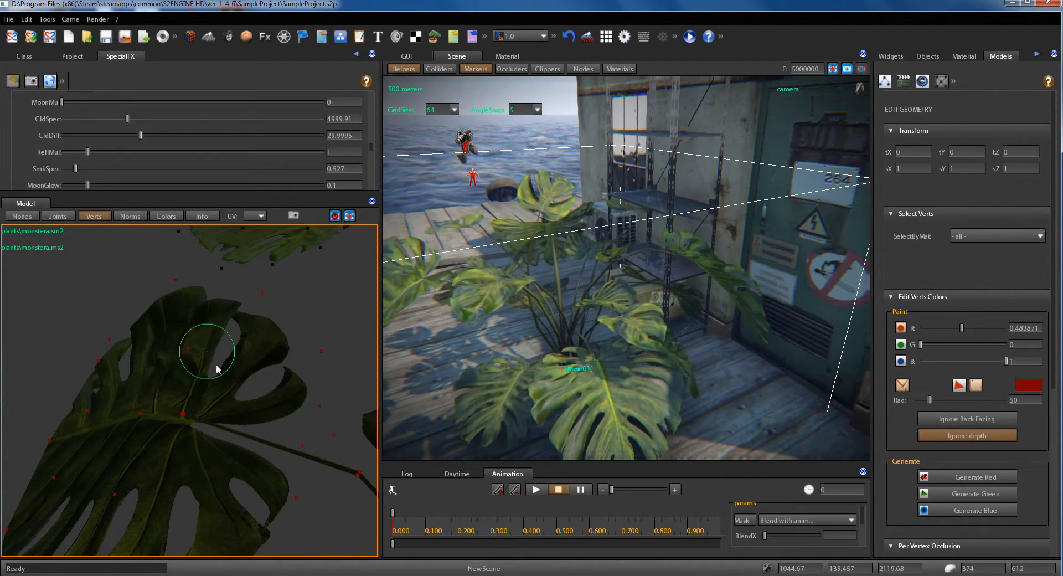
- Paint the vertices of the small leaf above the larger outer leaves with the red value of 0.483871 and check its movement in the scene
{"action": "scroll", "coordinate": [230, 417], "scroll_direction": "down", "scroll_amount": 5}
{"action": "middle_click_drag", "start_coordinate": [234, 411], "coordinate": [180, 405]}
{"action": "scroll", "coordinate": [213, 415], "scroll_direction": "up", "scroll_amount": 3}
{"action": "scroll", "coordinate": [181, 403], "scroll_direction": "down", "scroll_amount": 3}
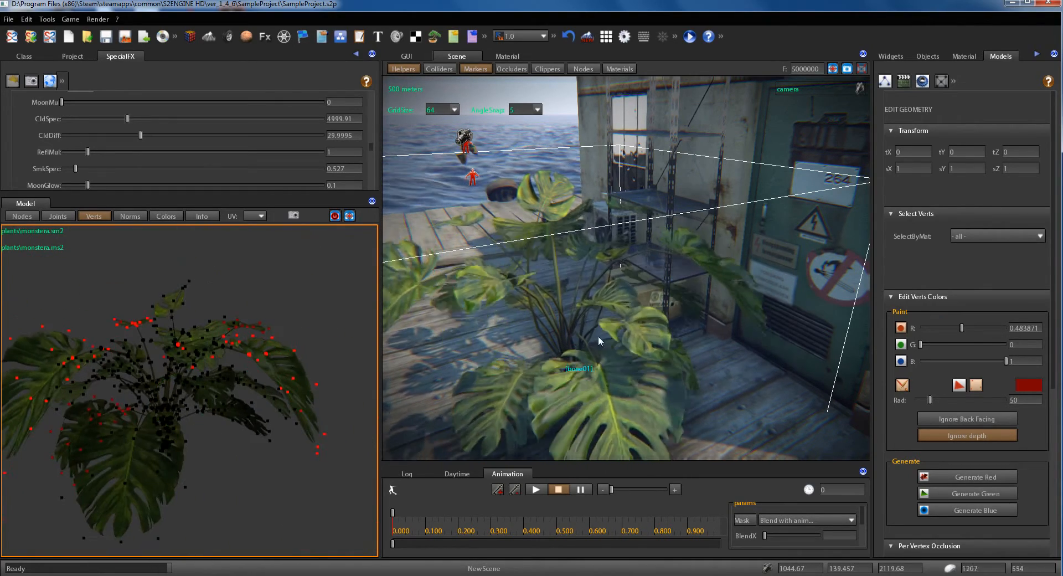
{"action": "middle_click_drag", "start_coordinate": [283, 368], "coordinate": [69, 278]}
{"action": "scroll", "coordinate": [150, 413], "scroll_direction": "up", "scroll_amount": 3}
{"action": "scroll", "coordinate": [149, 413], "scroll_direction": "down", "scroll_amount": 2}
{"action": "mouse_move", "coordinate": [68, 278]}
{"action": "left_mouse_down"}
{"action": "mouse_move", "coordinate": [33, 280]}
{"action": "mouse_move", "coordinate": [155, 301]}
{"action": "mouse_move", "coordinate": [244, 288]}
{"action": "mouse_move", "coordinate": [190, 308]}
{"action": "left_mouse_up"}
{"action": "left_click_drag", "start_coordinate": [272, 282], "coordinate": [282, 278]}
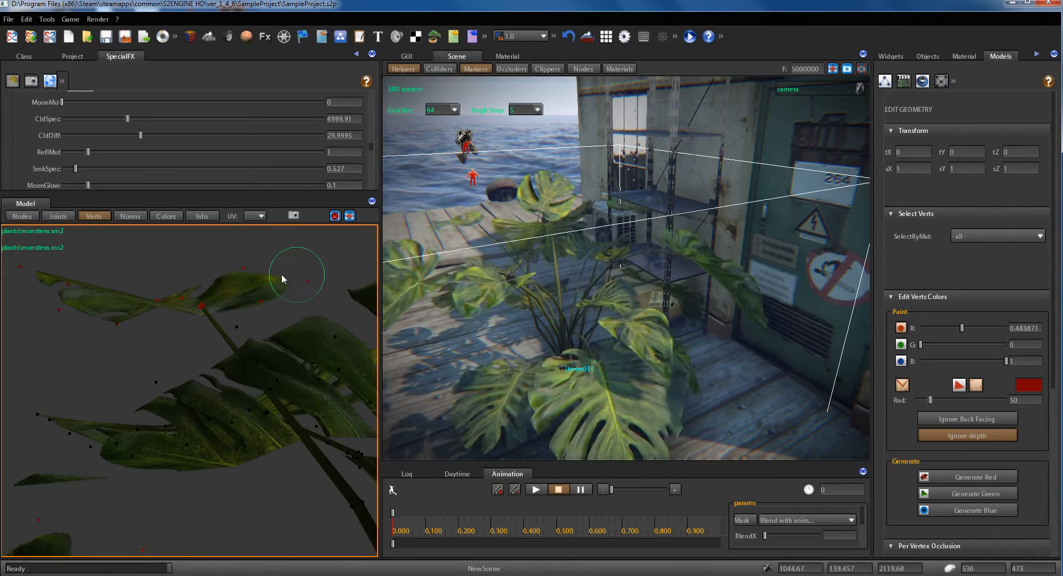
{"action": "mouse_move", "coordinate": [215, 287]}
{"action": "left_mouse_down"}
{"action": "mouse_move", "coordinate": [225, 312]}
{"action": "mouse_move", "coordinate": [199, 308]}
{"action": "mouse_move", "coordinate": [238, 295]}
{"action": "mouse_move", "coordinate": [110, 301]}
{"action": "mouse_move", "coordinate": [26, 276]}
{"action": "mouse_move", "coordinate": [78, 304]}
{"action": "mouse_move", "coordinate": [223, 306]}
{"action": "left_mouse_up"}
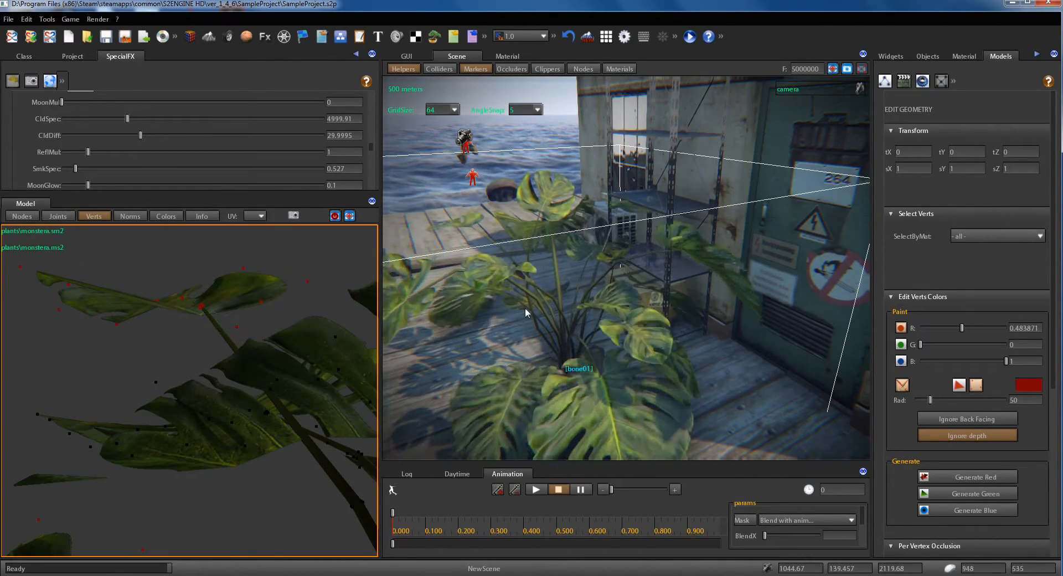
{"action": "right_click_drag", "start_coordinate": [525, 309], "coordinate": [544, 313]}
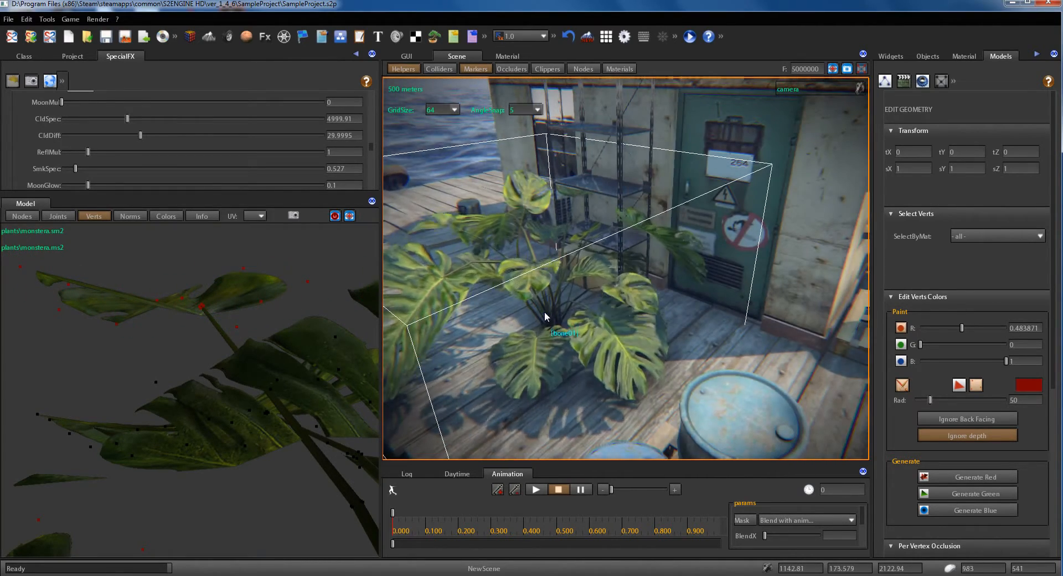
- Try a red paint value of 1, inspect the leaves in the scene, and paint the thin small leaf with red 0.451613
{"action": "right_click_drag", "start_coordinate": [243, 346], "coordinate": [227, 380]}
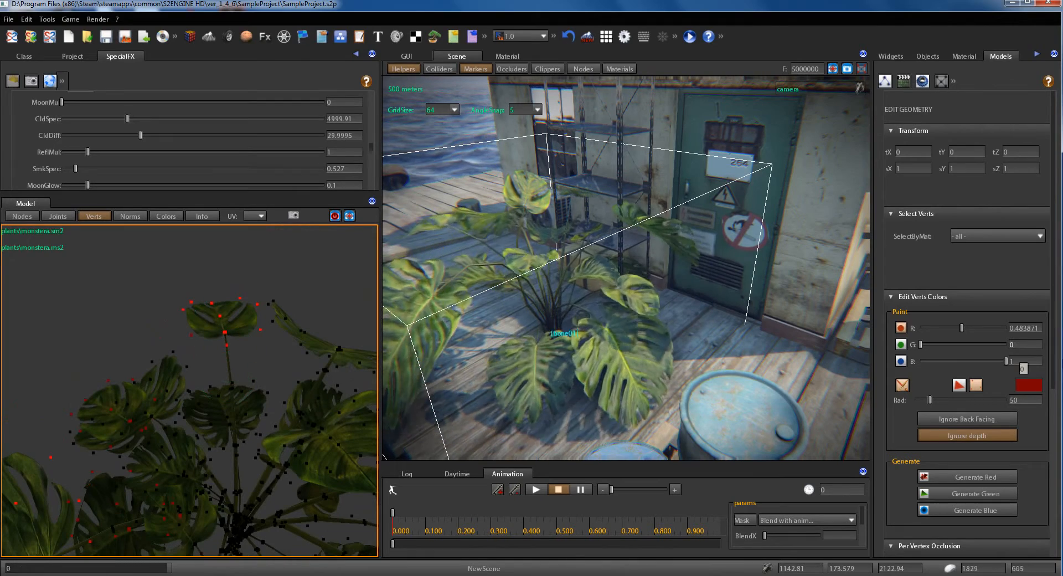
{"action": "left_click_drag", "start_coordinate": [1001, 331], "coordinate": [1011, 329]}
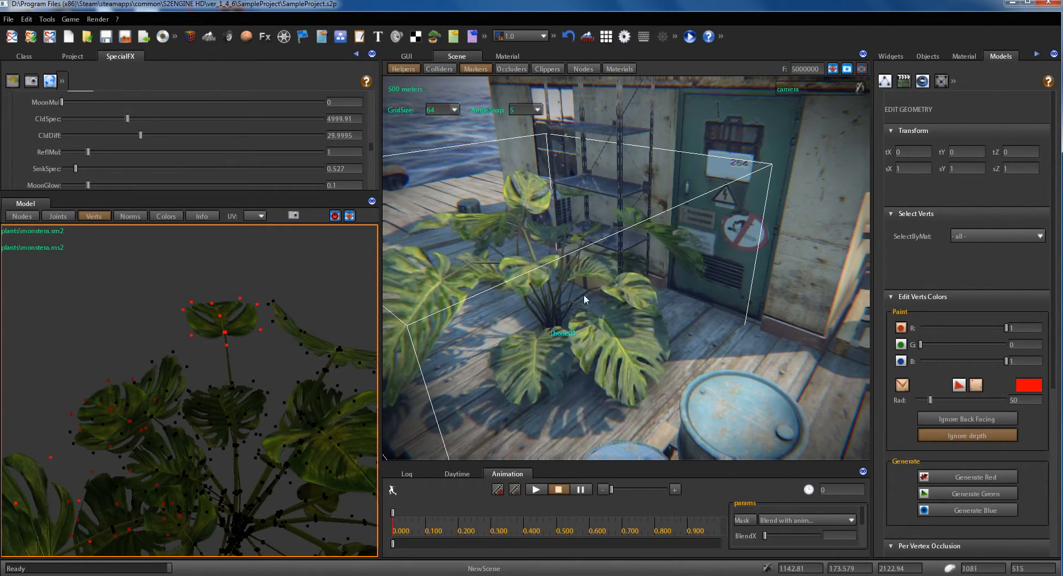
{"action": "middle_click_drag", "start_coordinate": [583, 294], "coordinate": [543, 321]}
{"action": "middle_click_drag", "start_coordinate": [216, 454], "coordinate": [244, 442]}
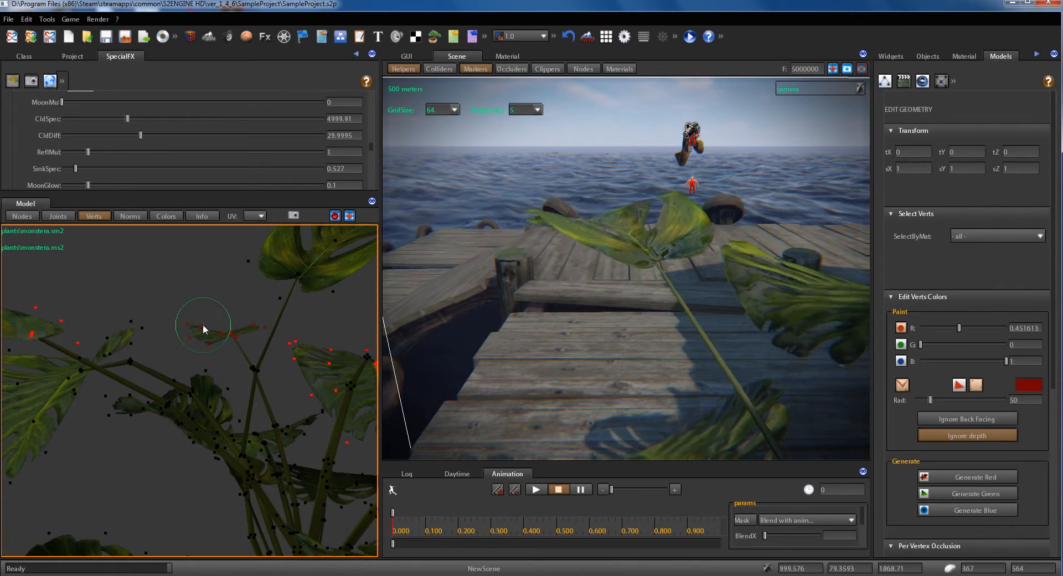
- Examine the vertex colors around the plant model for leaves and stems that still lack red paint
{"action": "scroll", "coordinate": [274, 382], "scroll_direction": "down", "scroll_amount": 5}
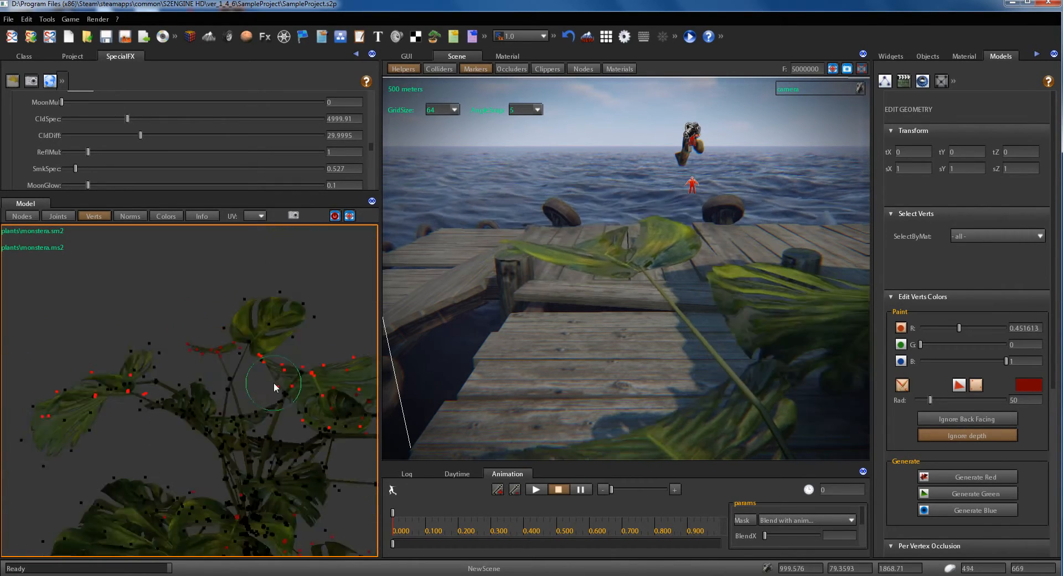
{"action": "scroll", "coordinate": [285, 382], "scroll_direction": "up", "scroll_amount": 3}
{"action": "middle_click_drag", "start_coordinate": [285, 382], "coordinate": [258, 398]}
{"action": "scroll", "coordinate": [285, 398], "scroll_direction": "down", "scroll_amount": 5}
{"action": "scroll", "coordinate": [272, 407], "scroll_direction": "up", "scroll_amount": 2}
{"action": "scroll", "coordinate": [268, 386], "scroll_direction": "up", "scroll_amount": 3}
{"action": "scroll", "coordinate": [267, 386], "scroll_direction": "up", "scroll_amount": 3}
{"action": "scroll", "coordinate": [268, 387], "scroll_direction": "down", "scroll_amount": 5}
{"action": "scroll", "coordinate": [279, 391], "scroll_direction": "down", "scroll_amount": 3}
{"action": "scroll", "coordinate": [257, 399], "scroll_direction": "up", "scroll_amount": 3}
{"action": "middle_click_drag", "start_coordinate": [134, 490], "coordinate": [148, 481]}
{"action": "scroll", "coordinate": [148, 482], "scroll_direction": "up", "scroll_amount": 3}
{"action": "scroll", "coordinate": [148, 481], "scroll_direction": "up", "scroll_amount": 4}
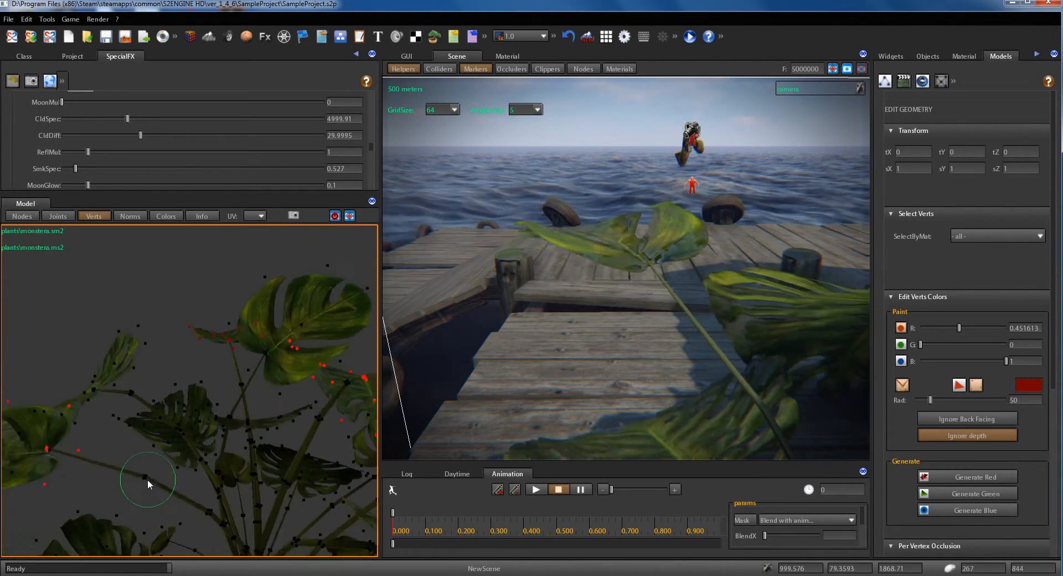
- Paint the vertices of the inner leaves near the plant's centre with the red value of 0.451613 and check the whole plant in the scene
{"action": "middle_click_drag", "start_coordinate": [255, 462], "coordinate": [247, 469]}
{"action": "scroll", "coordinate": [248, 461], "scroll_direction": "down", "scroll_amount": 3}
{"action": "scroll", "coordinate": [248, 464], "scroll_direction": "up", "scroll_amount": 3}
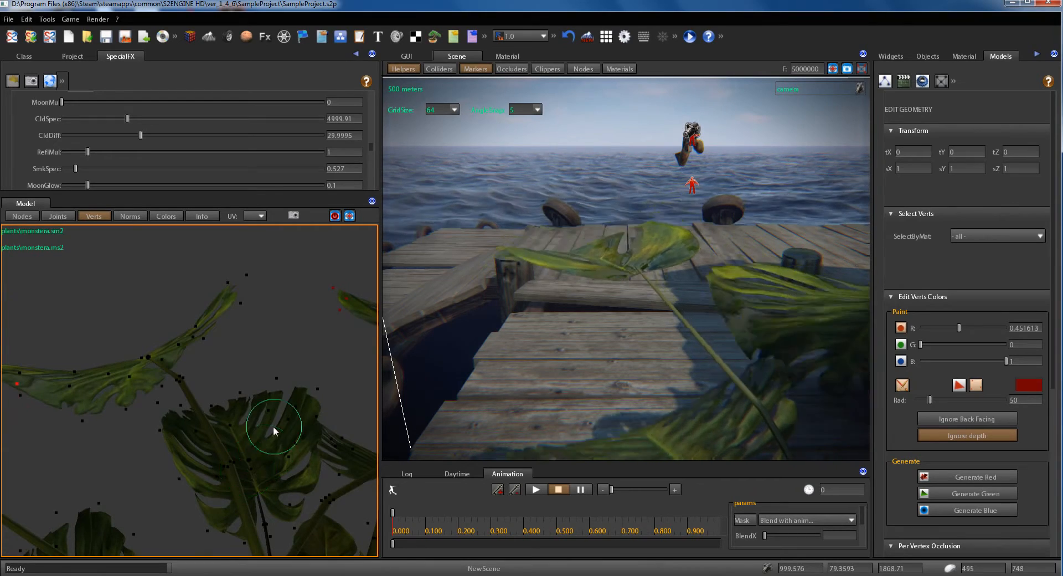
{"action": "middle_click_drag", "start_coordinate": [289, 427], "coordinate": [288, 423]}
{"action": "scroll", "coordinate": [288, 423], "scroll_direction": "down", "scroll_amount": 3}
{"action": "mouse_move", "coordinate": [219, 443]}
{"action": "middle_mouse_down"}
{"action": "mouse_move", "coordinate": [193, 450]}
{"action": "mouse_move", "coordinate": [263, 449]}
{"action": "mouse_move", "coordinate": [222, 444]}
{"action": "middle_mouse_up"}
{"action": "scroll", "coordinate": [194, 449], "scroll_direction": "down", "scroll_amount": 3}
{"action": "mouse_move", "coordinate": [659, 350]}
{"action": "middle_mouse_down"}
{"action": "mouse_move", "coordinate": [649, 345]}
{"action": "mouse_move", "coordinate": [671, 349]}
{"action": "mouse_move", "coordinate": [643, 350]}
{"action": "middle_mouse_up"}
{"action": "scroll", "coordinate": [671, 349], "scroll_direction": "down", "scroll_amount": 5}
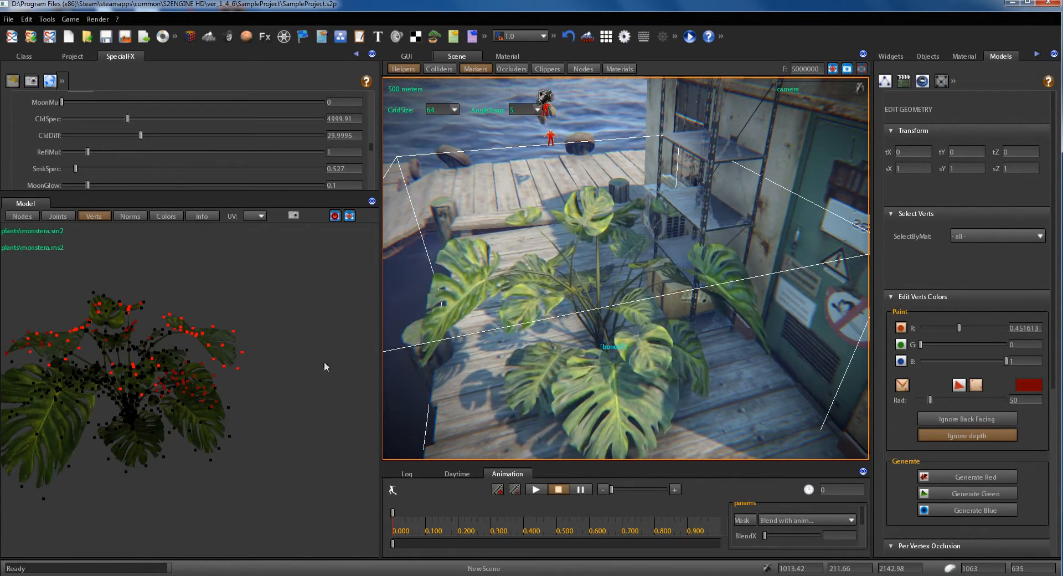
- Paint the vertices of the small low leaf near the stem base with the red value of 0.451613
{"action": "middle_click_drag", "start_coordinate": [138, 419], "coordinate": [146, 413]}
{"action": "scroll", "coordinate": [146, 413], "scroll_direction": "up", "scroll_amount": 5}
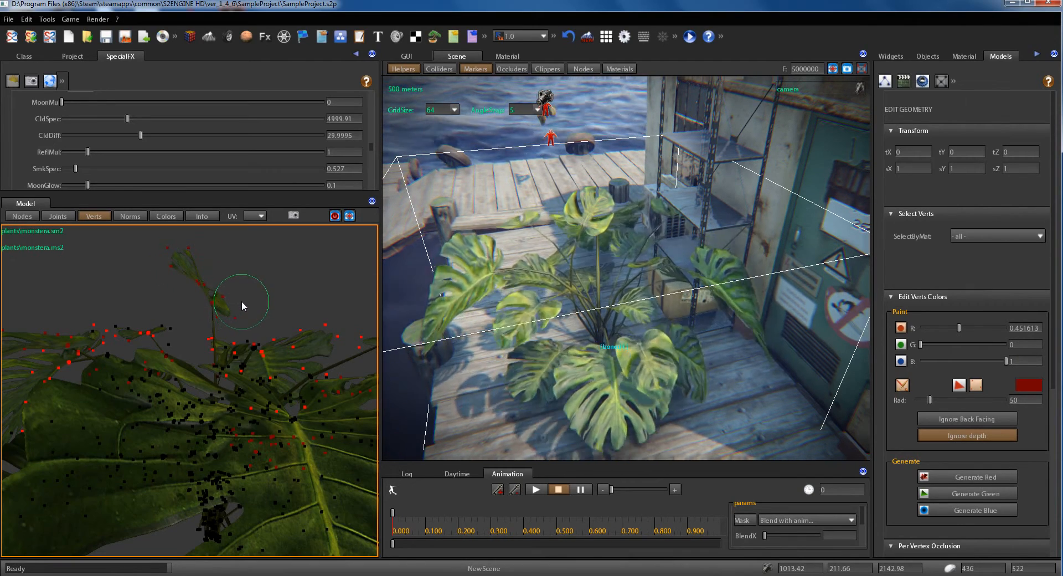
{"action": "scroll", "coordinate": [229, 361], "scroll_direction": "down", "scroll_amount": 5}
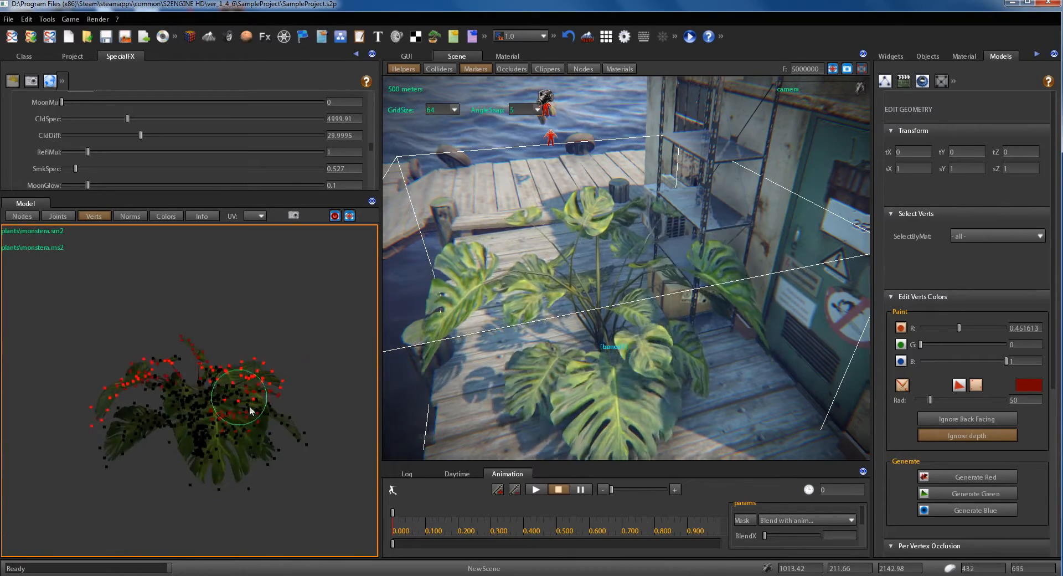
{"action": "scroll", "coordinate": [260, 418], "scroll_direction": "up", "scroll_amount": 5}
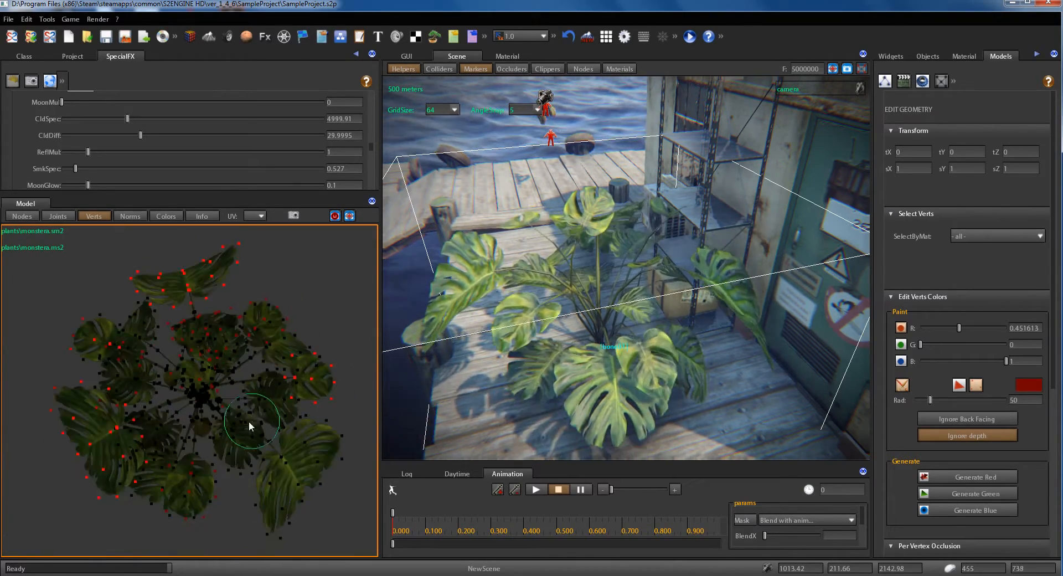
{"action": "middle_click_drag", "start_coordinate": [241, 426], "coordinate": [223, 438]}
{"action": "scroll", "coordinate": [222, 438], "scroll_direction": "up", "scroll_amount": 5}
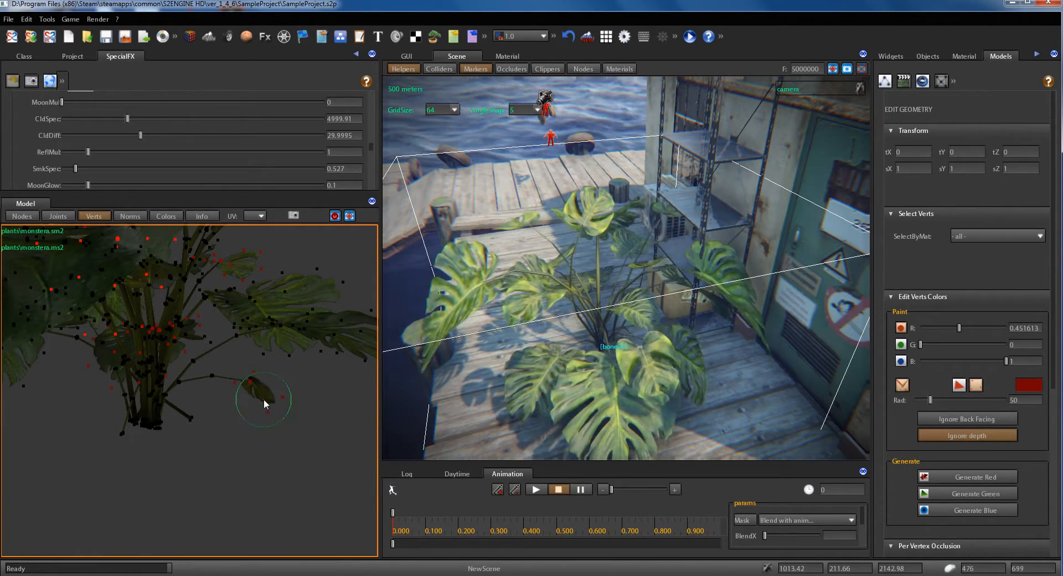
- Paint the vertices of remaining unpainted leaves around the plant with the red value of 0.451613
{"action": "scroll", "coordinate": [234, 413], "scroll_direction": "down", "scroll_amount": 4}
{"action": "mouse_move", "coordinate": [236, 412]}
{"action": "middle_mouse_down"}
{"action": "mouse_move", "coordinate": [222, 411]}
{"action": "mouse_move", "coordinate": [245, 410]}
{"action": "mouse_move", "coordinate": [199, 424]}
{"action": "mouse_move", "coordinate": [236, 436]}
{"action": "mouse_move", "coordinate": [185, 434]}
{"action": "mouse_move", "coordinate": [227, 438]}
{"action": "middle_mouse_up"}
{"action": "scroll", "coordinate": [231, 409], "scroll_direction": "up", "scroll_amount": 3}
{"action": "scroll", "coordinate": [178, 434], "scroll_direction": "down", "scroll_amount": 3}
{"action": "scroll", "coordinate": [185, 434], "scroll_direction": "up", "scroll_amount": 3}
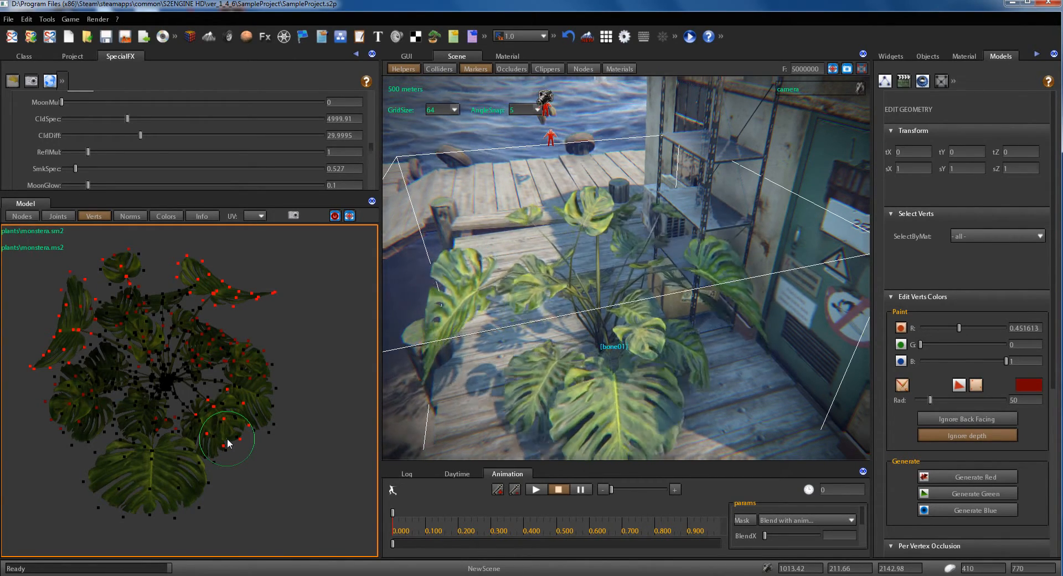
{"action": "middle_click_drag", "start_coordinate": [244, 430], "coordinate": [177, 446]}
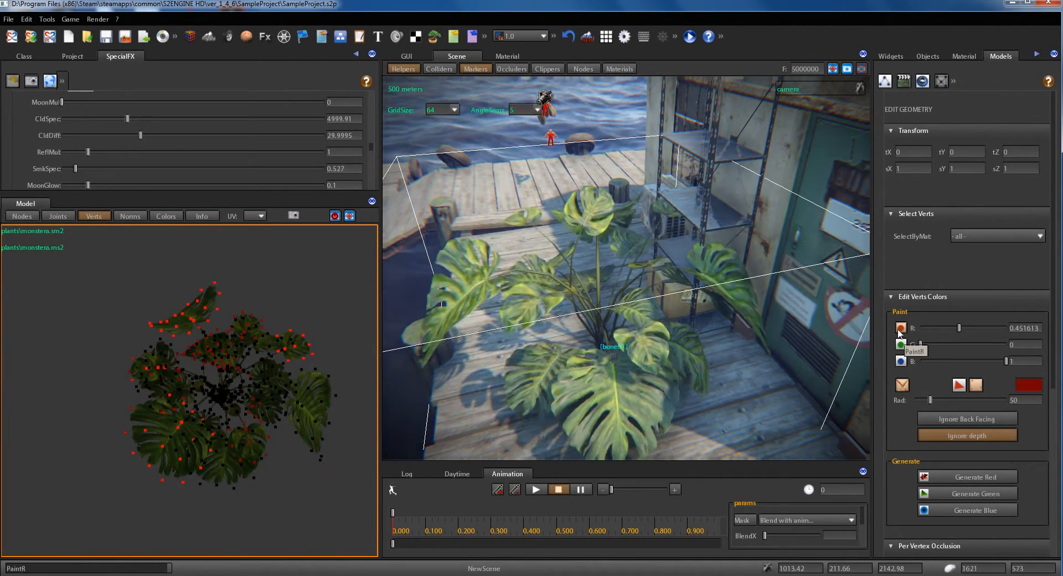
- Set the green paint value to 1, paint green on one edge of a large outer leaf and view that leaf in the scene
{"action": "left_click_drag", "start_coordinate": [973, 344], "coordinate": [997, 344]}
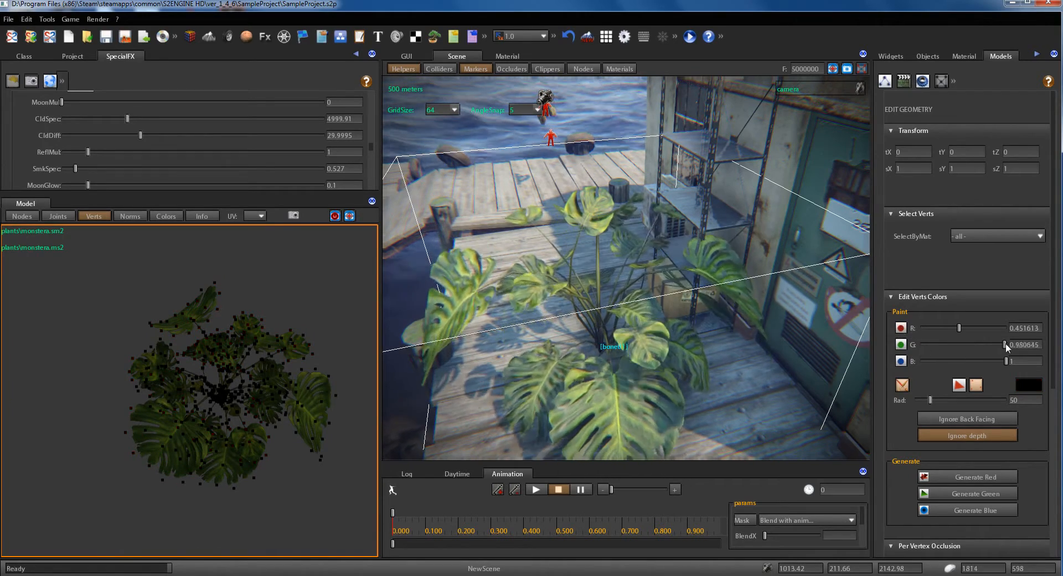
{"action": "scroll", "coordinate": [120, 411], "scroll_direction": "up", "scroll_amount": 8}
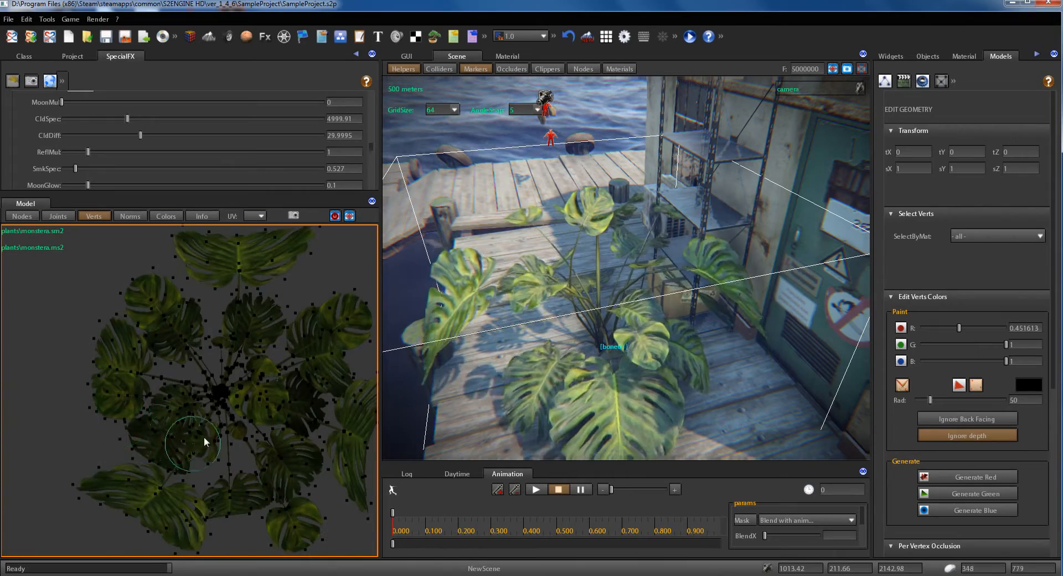
{"action": "mouse_move", "coordinate": [204, 437]}
{"action": "middle_mouse_down"}
{"action": "mouse_move", "coordinate": [261, 419]}
{"action": "mouse_move", "coordinate": [234, 437]}
{"action": "mouse_move", "coordinate": [234, 417]}
{"action": "mouse_move", "coordinate": [204, 428]}
{"action": "middle_mouse_up"}
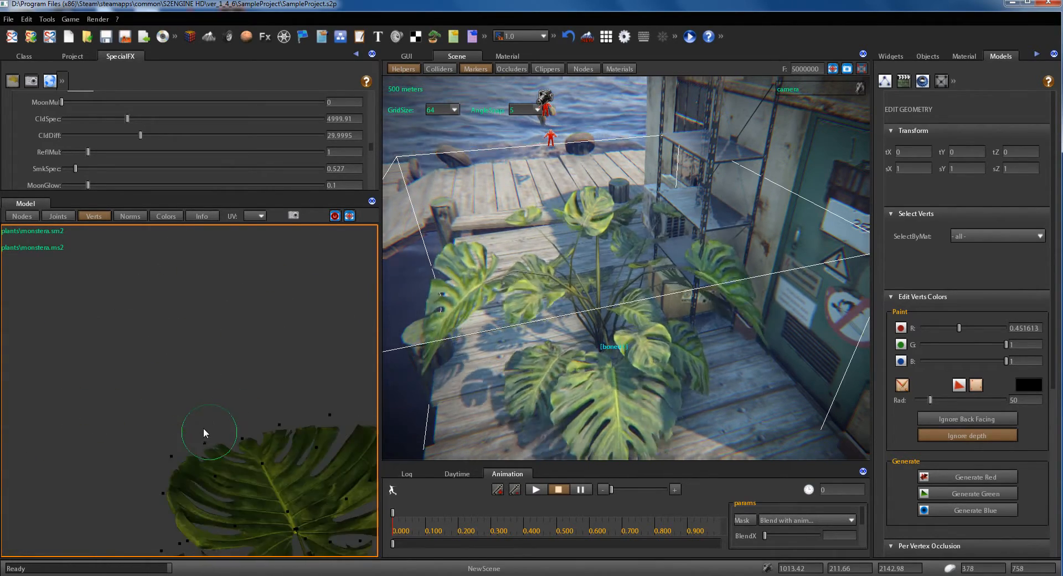
{"action": "scroll", "coordinate": [204, 426], "scroll_direction": "down", "scroll_amount": 2}
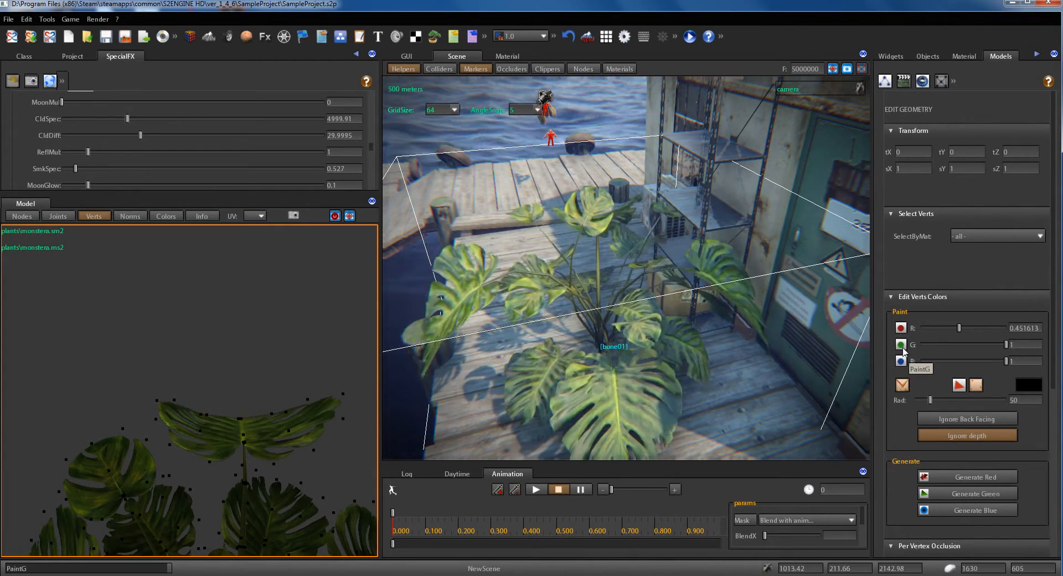
{"action": "left_click", "coordinate": [172, 398]}
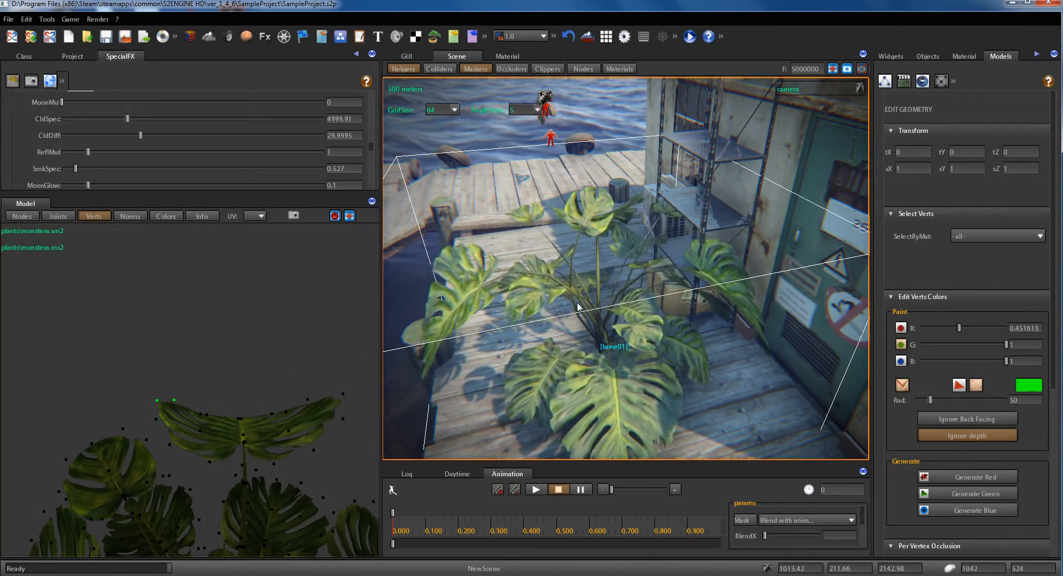
{"action": "right_click_drag", "start_coordinate": [587, 311], "coordinate": [611, 306]}
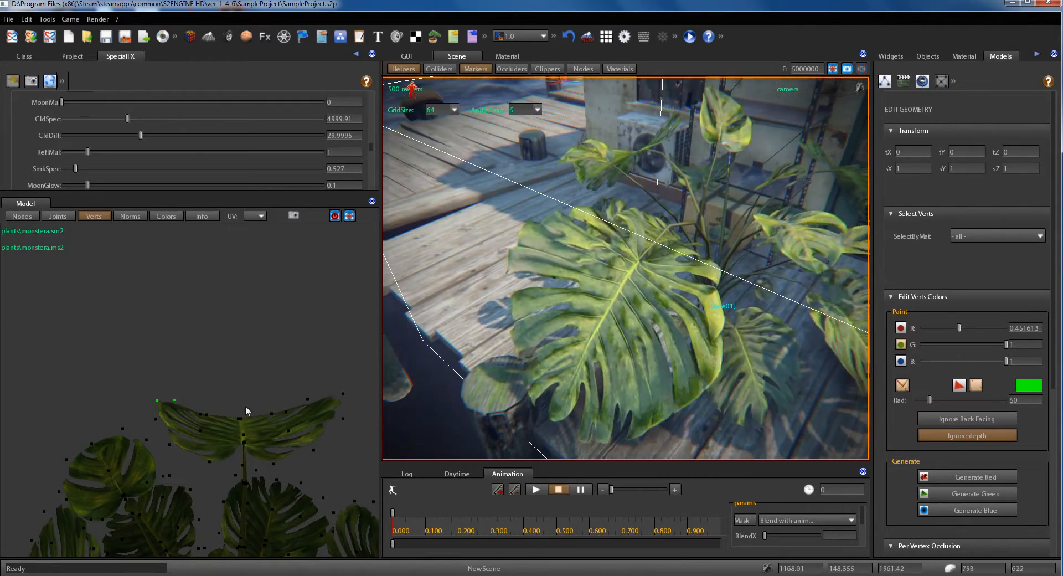
- Paint the opposite edge and more side vertices of the large outer leaf with a green value of 1 and check its flutter
{"action": "left_click", "coordinate": [335, 407]}
{"action": "left_click_drag", "start_coordinate": [334, 403], "coordinate": [324, 421]}
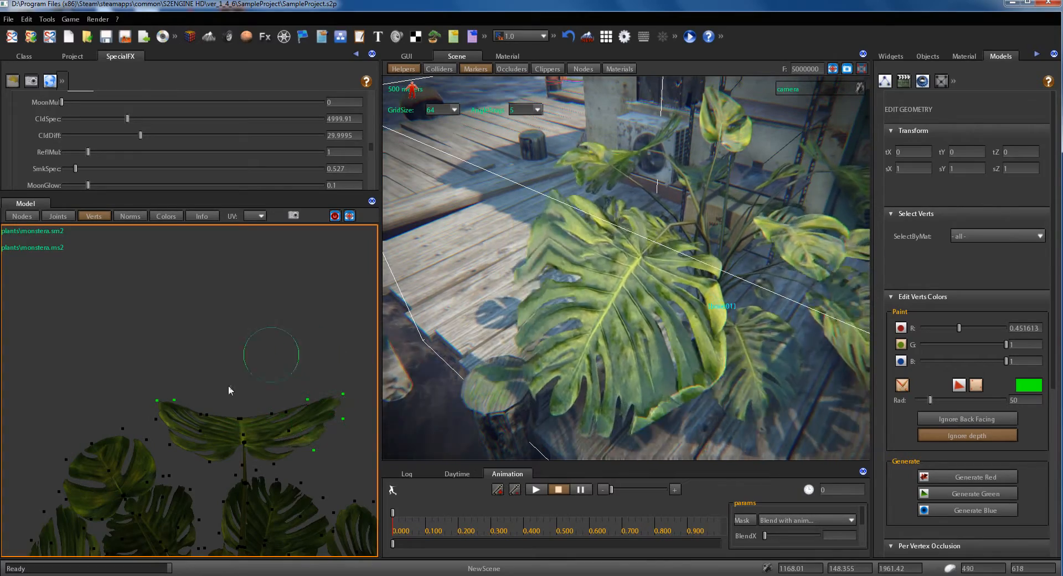
{"action": "left_click_drag", "start_coordinate": [174, 411], "coordinate": [184, 433]}
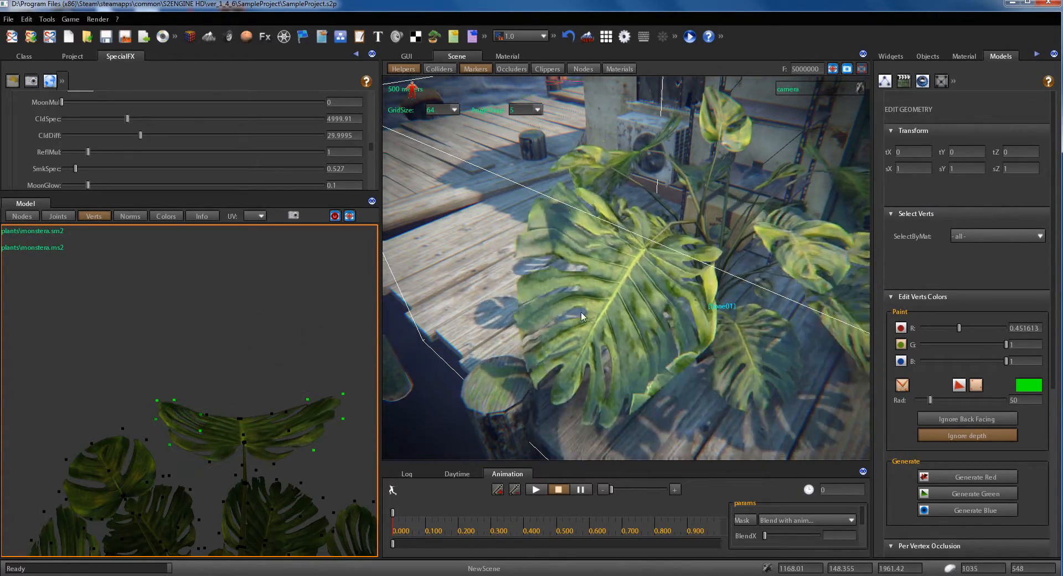
{"action": "right_click_drag", "start_coordinate": [588, 329], "coordinate": [483, 362]}
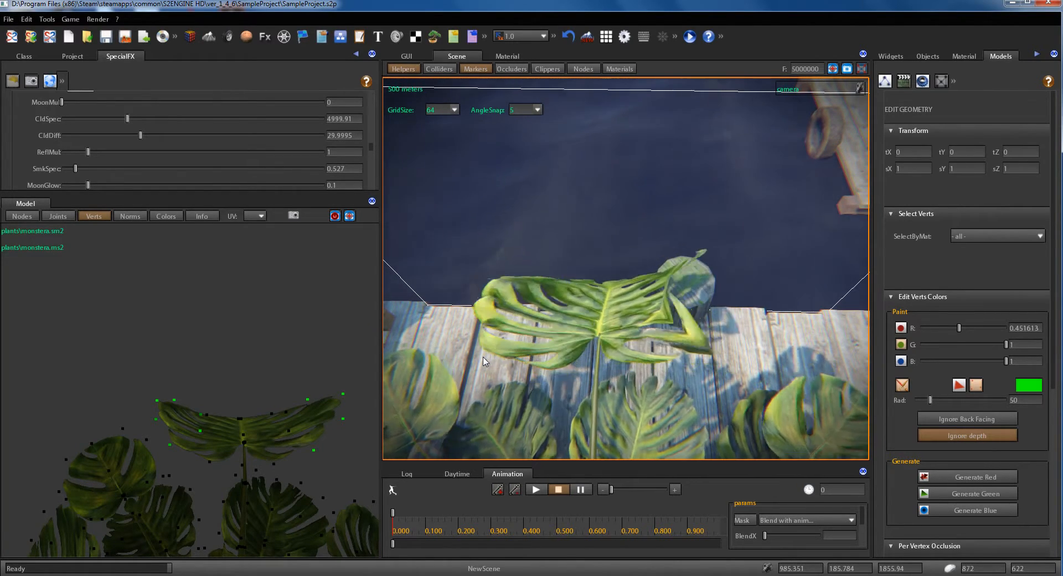
{"action": "right_click_drag", "start_coordinate": [226, 441], "coordinate": [258, 410]}
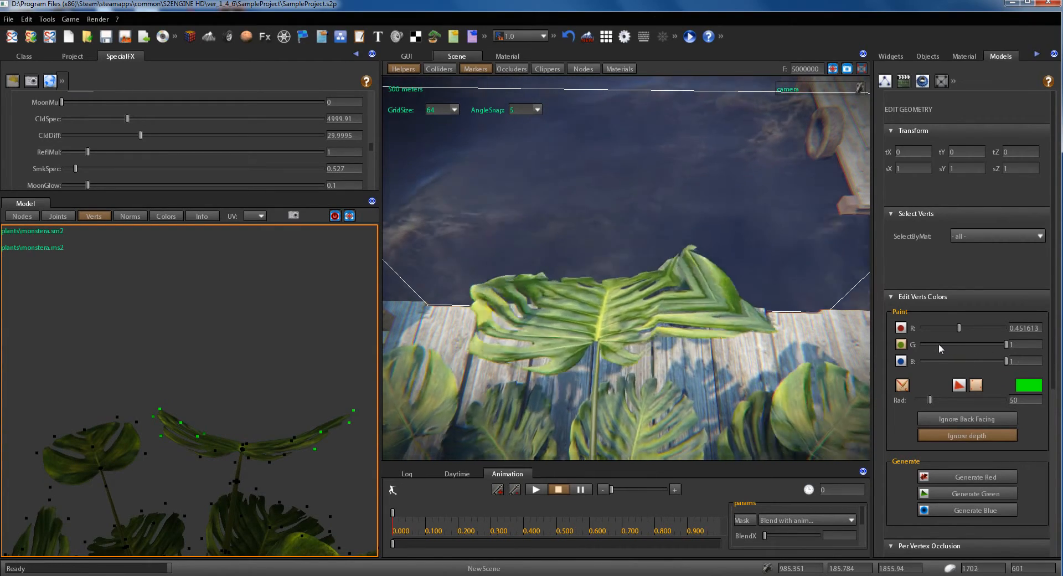
- Set the green paint value to 0.206452, repaint the large leaf's edge vertices with it and check the leaf in the scene
{"action": "left_click_drag", "start_coordinate": [949, 346], "coordinate": [938, 345]}
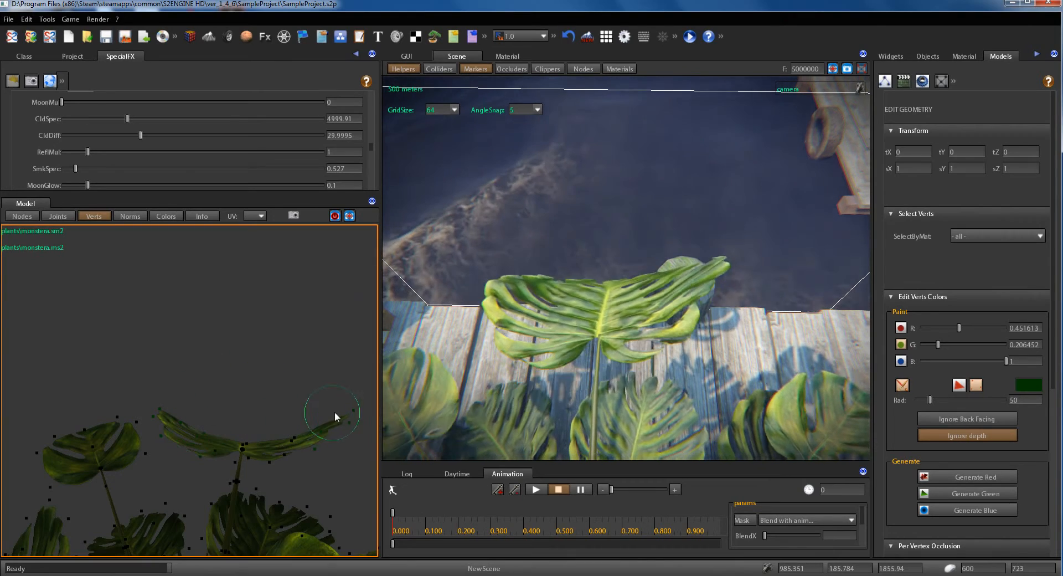
{"action": "mouse_move", "coordinate": [300, 384]}
{"action": "middle_mouse_down"}
{"action": "mouse_move", "coordinate": [293, 394]}
{"action": "mouse_move", "coordinate": [302, 375]}
{"action": "middle_mouse_up"}
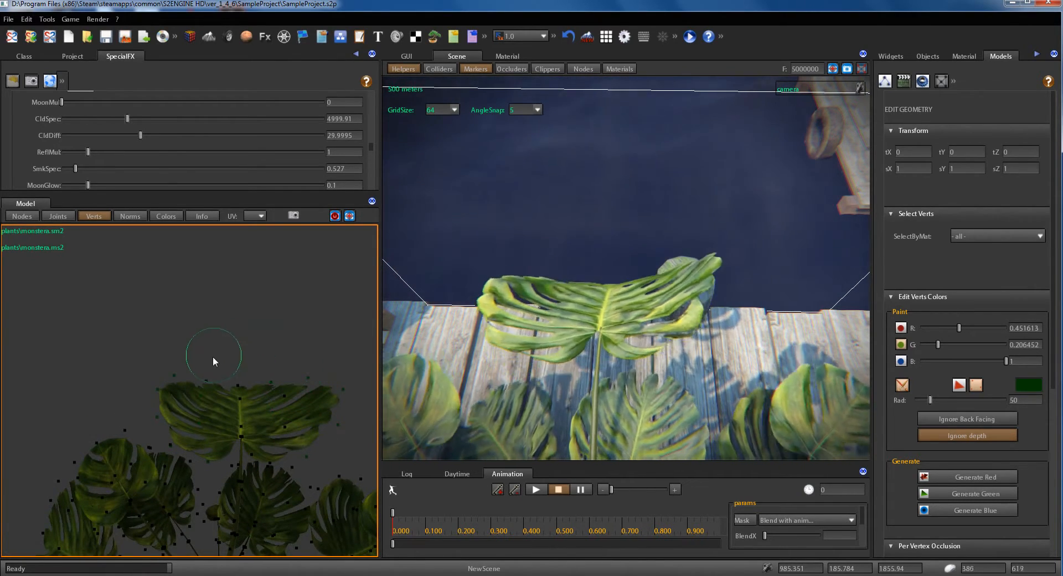
{"action": "middle_click_drag", "start_coordinate": [222, 365], "coordinate": [220, 361]}
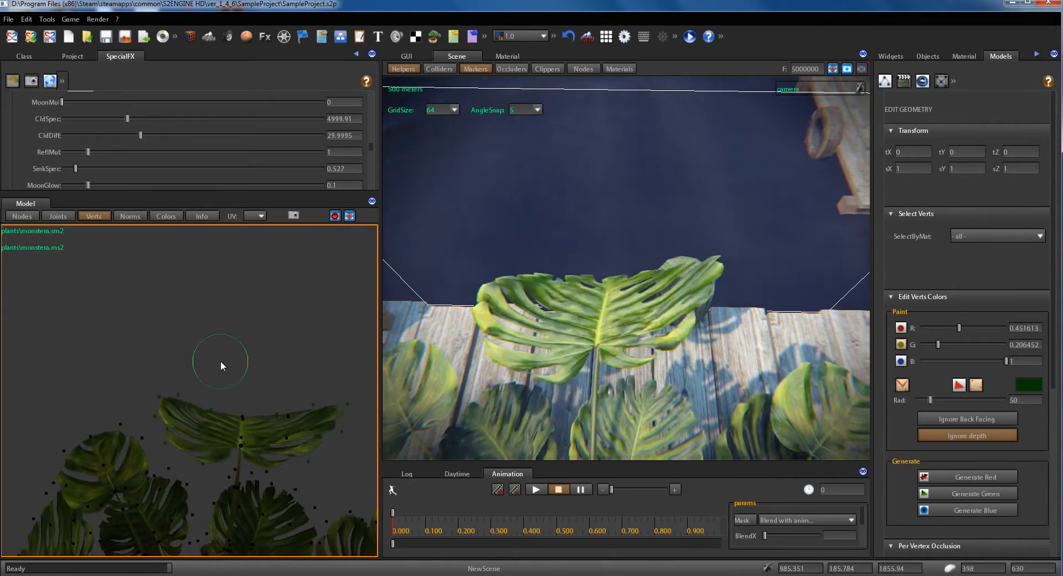
{"action": "middle_click_drag", "start_coordinate": [615, 332], "coordinate": [678, 321]}
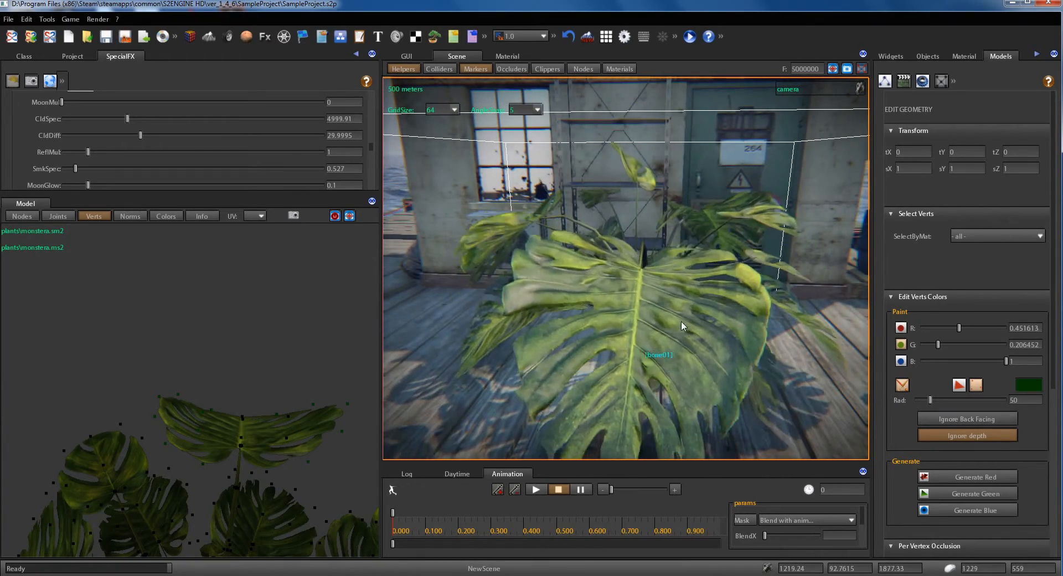
- Set the paint radius to 27.2727 and paint the tip vertices of the wide topmost leaf with the green value of 0.206452
{"action": "scroll", "coordinate": [682, 321], "scroll_direction": "down", "scroll_amount": 3}
{"action": "middle_click_drag", "start_coordinate": [235, 353], "coordinate": [252, 354]}
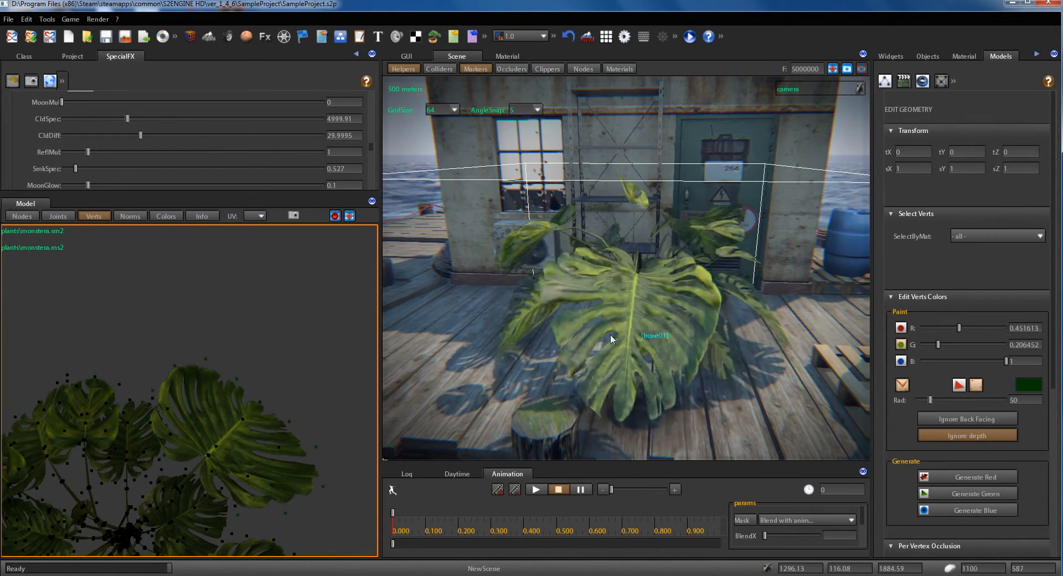
{"action": "scroll", "coordinate": [165, 454], "scroll_direction": "down", "scroll_amount": 5}
{"action": "middle_click_drag", "start_coordinate": [167, 448], "coordinate": [227, 444]}
{"action": "scroll", "coordinate": [170, 440], "scroll_direction": "up", "scroll_amount": 5}
{"action": "scroll", "coordinate": [179, 441], "scroll_direction": "up", "scroll_amount": 5}
{"action": "scroll", "coordinate": [221, 446], "scroll_direction": "down", "scroll_amount": 5}
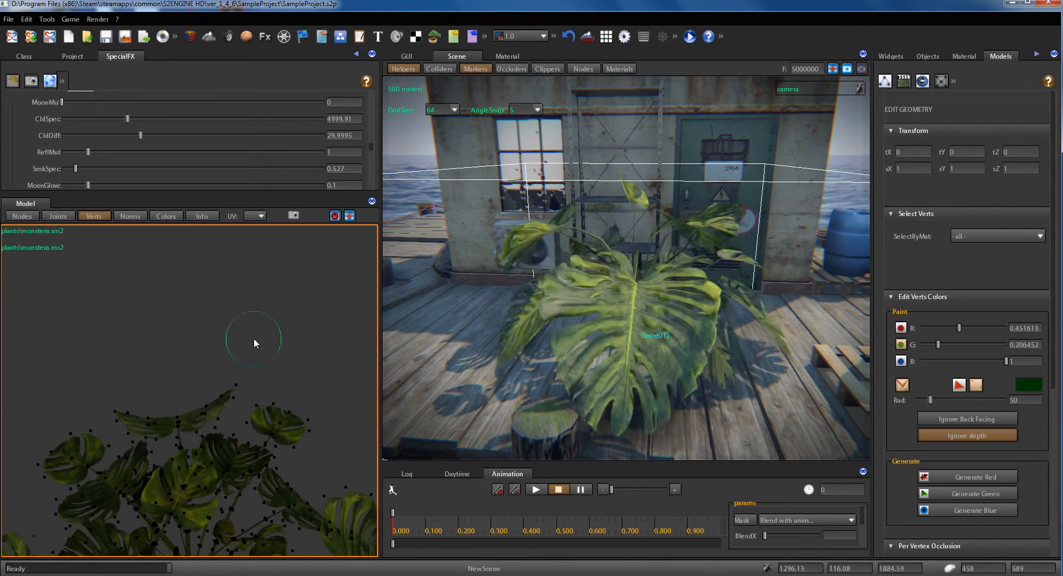
{"action": "left_click_drag", "start_coordinate": [930, 401], "coordinate": [923, 401]}
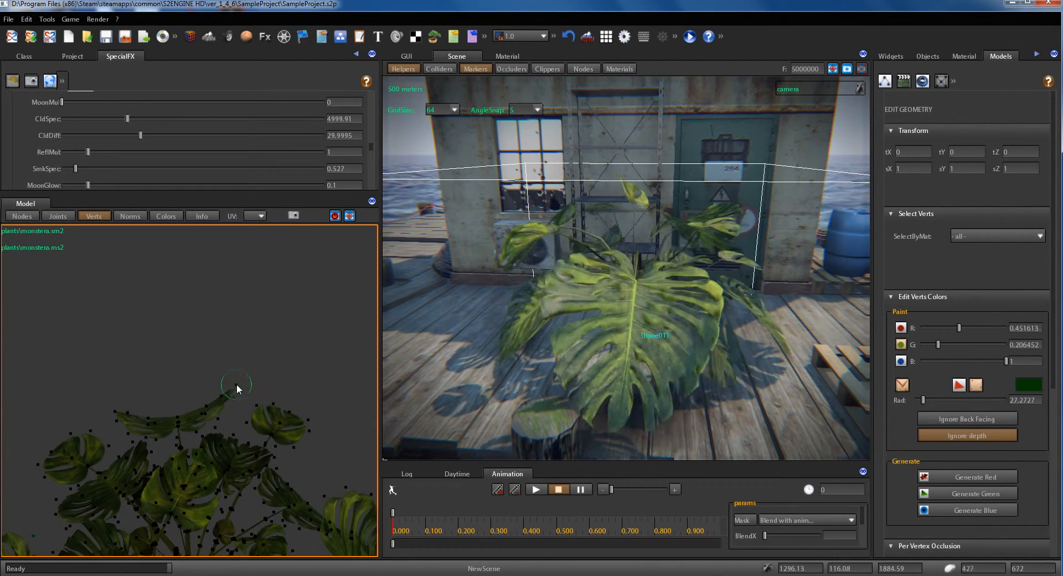
{"action": "left_click_drag", "start_coordinate": [237, 385], "coordinate": [224, 397]}
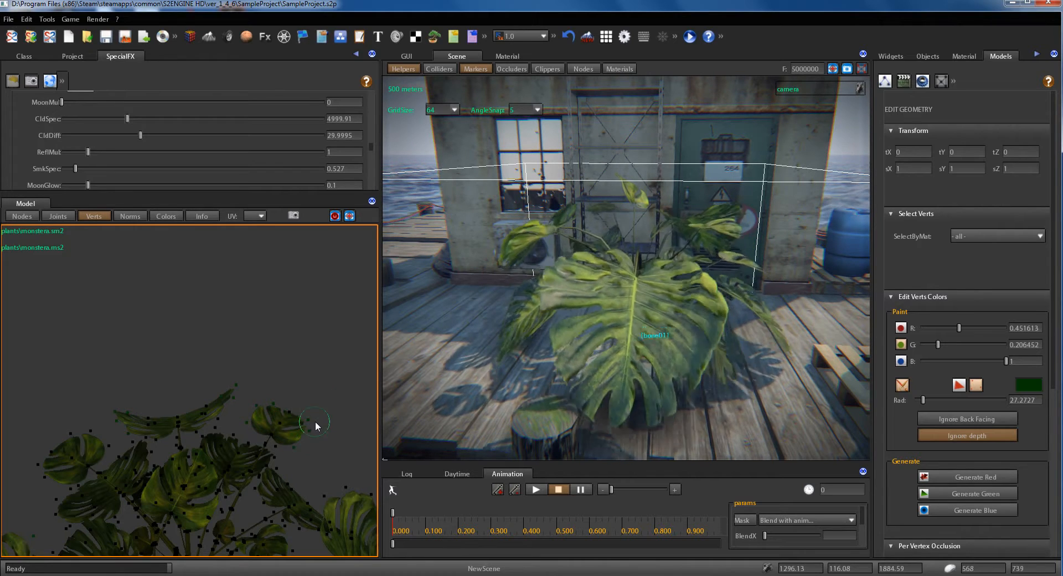
- Paint the vertices on both side edges of a small upper leaf with the green value of 0.206452 and view it in the scene
{"action": "middle_click_drag", "start_coordinate": [314, 421], "coordinate": [167, 406]}
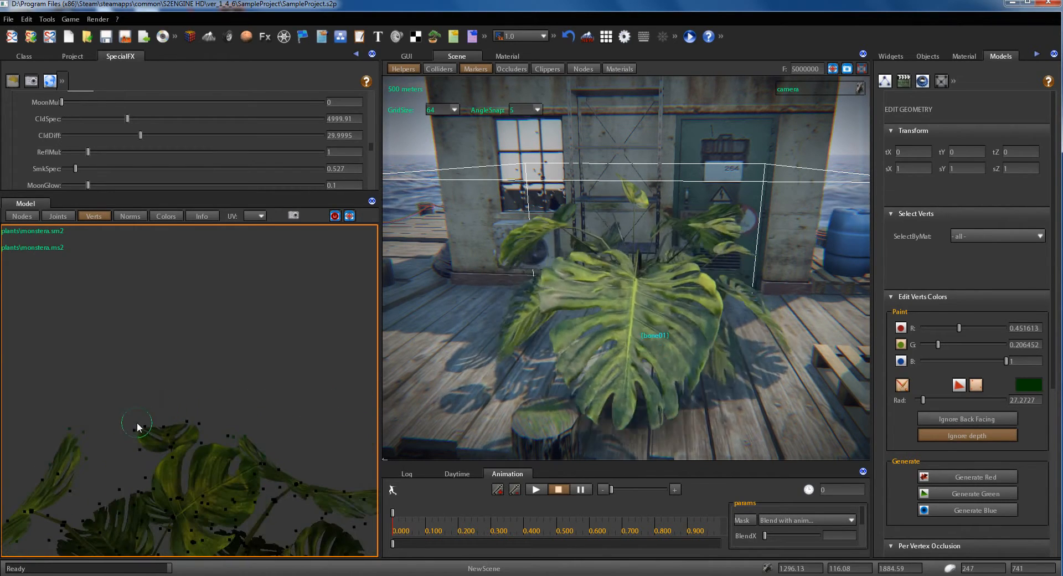
{"action": "scroll", "coordinate": [204, 387], "scroll_direction": "up", "scroll_amount": 4}
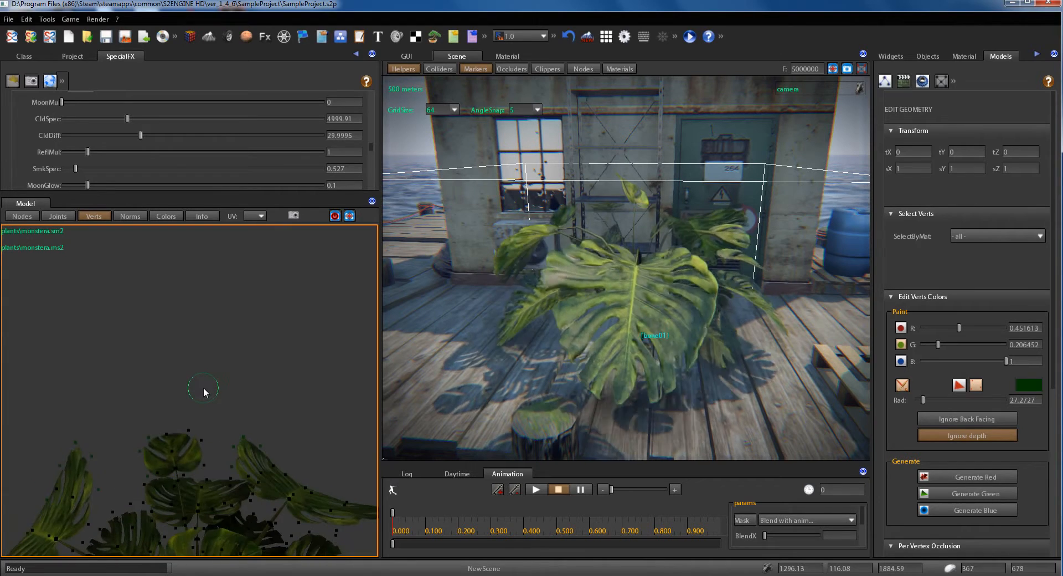
{"action": "middle_click_drag", "start_coordinate": [203, 382], "coordinate": [198, 441]}
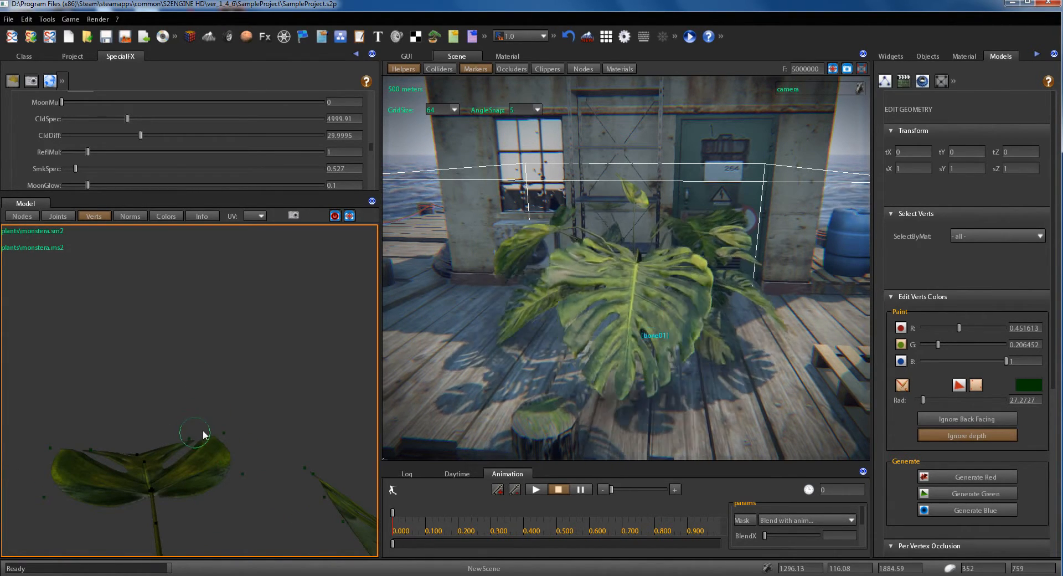
{"action": "scroll", "coordinate": [181, 398], "scroll_direction": "down", "scroll_amount": 5}
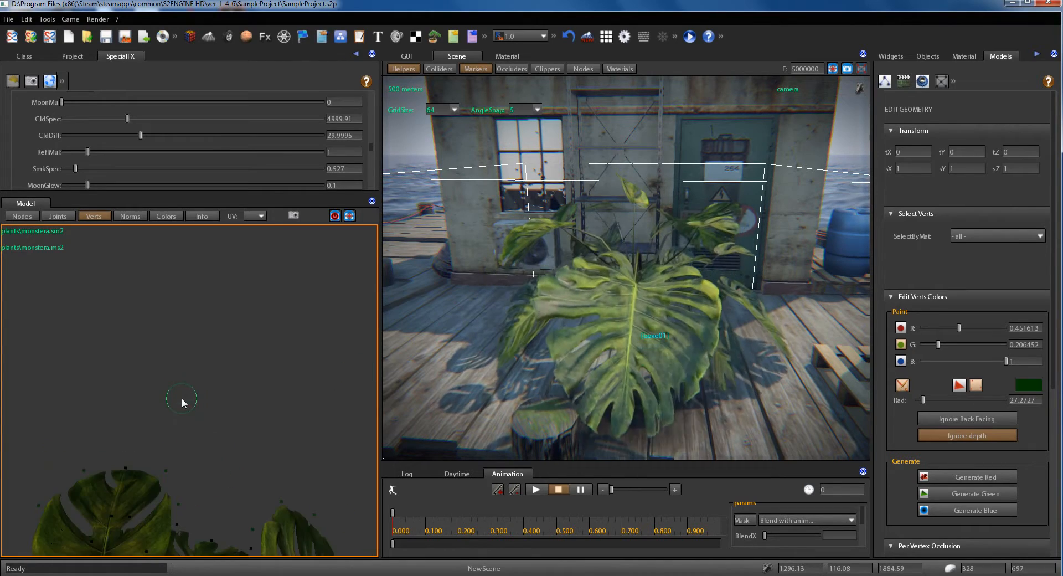
{"action": "scroll", "coordinate": [152, 410], "scroll_direction": "up", "scroll_amount": 5}
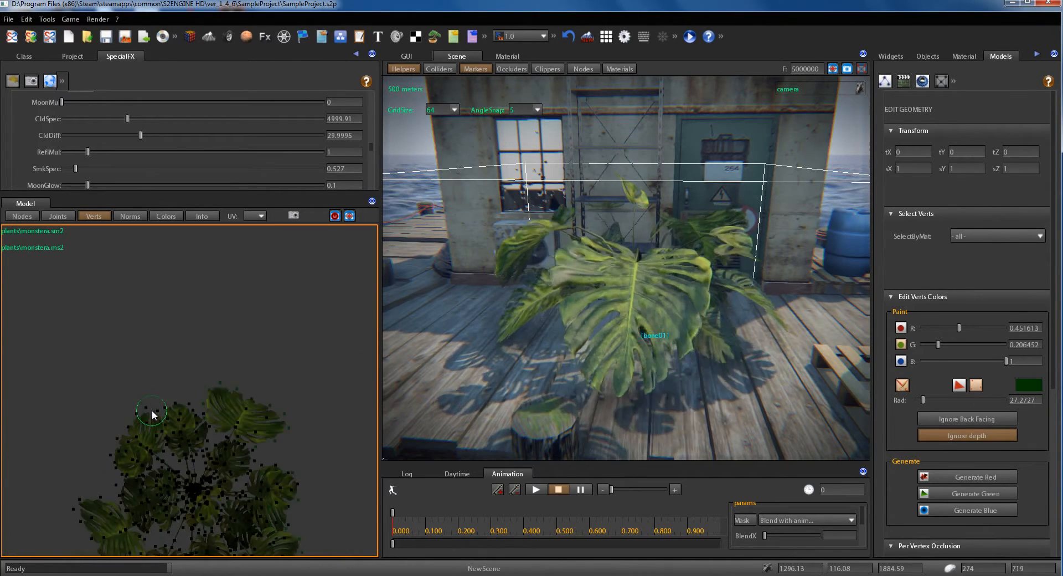
{"action": "middle_click_drag", "start_coordinate": [151, 408], "coordinate": [148, 397]}
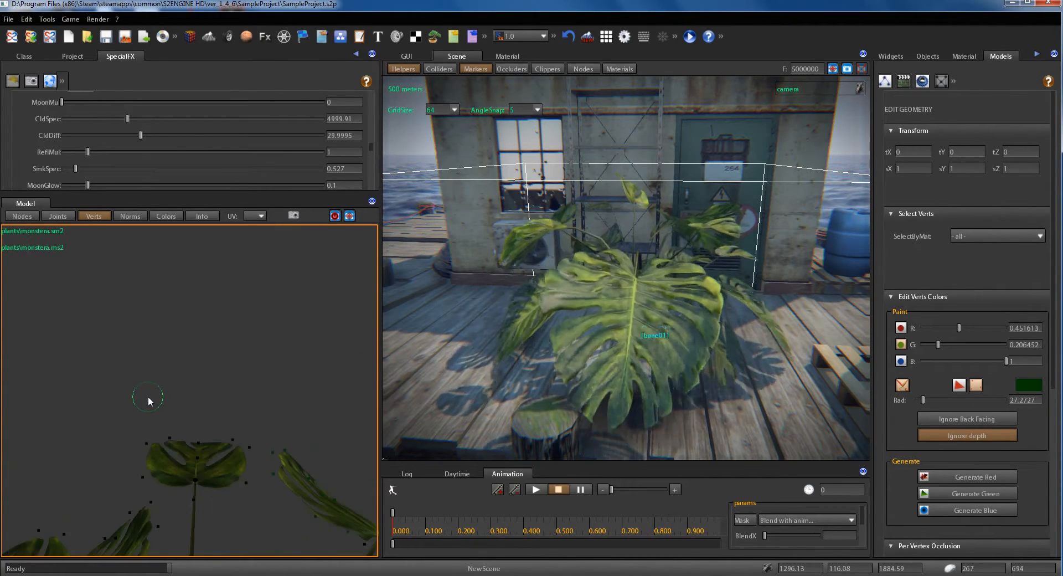
{"action": "left_click", "coordinate": [142, 469]}
{"action": "left_click", "coordinate": [151, 445]}
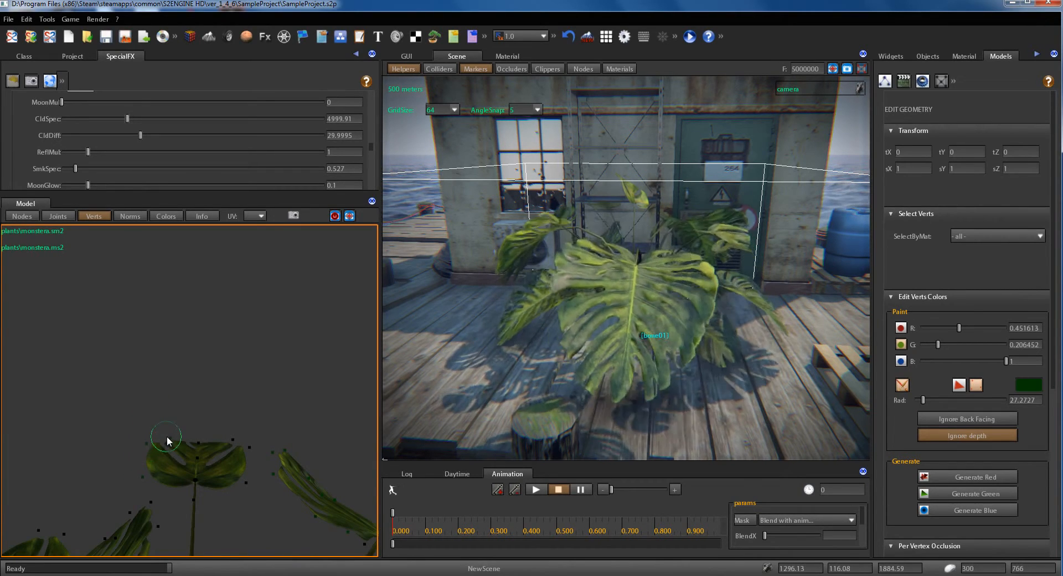
{"action": "left_click", "coordinate": [167, 440]}
{"action": "left_click", "coordinate": [238, 440]}
{"action": "left_click_drag", "start_coordinate": [242, 457], "coordinate": [244, 474]}
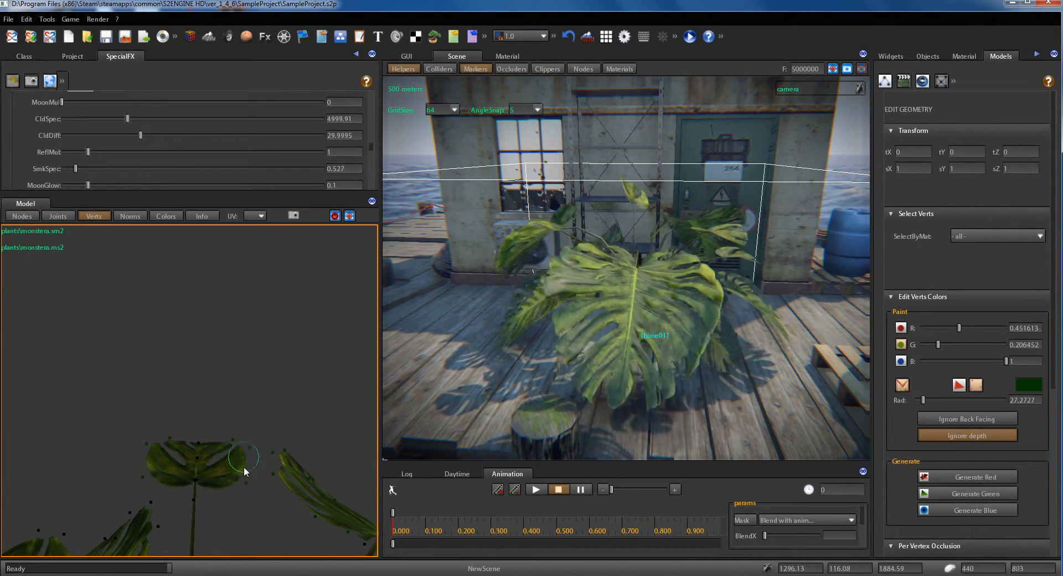
{"action": "mouse_move", "coordinate": [705, 270]}
{"action": "right_mouse_down"}
{"action": "mouse_move", "coordinate": [640, 276]}
{"action": "mouse_move", "coordinate": [619, 295]}
{"action": "mouse_move", "coordinate": [618, 281]}
{"action": "mouse_move", "coordinate": [580, 291]}
{"action": "mouse_move", "coordinate": [696, 286]}
{"action": "mouse_move", "coordinate": [617, 306]}
{"action": "right_mouse_up"}
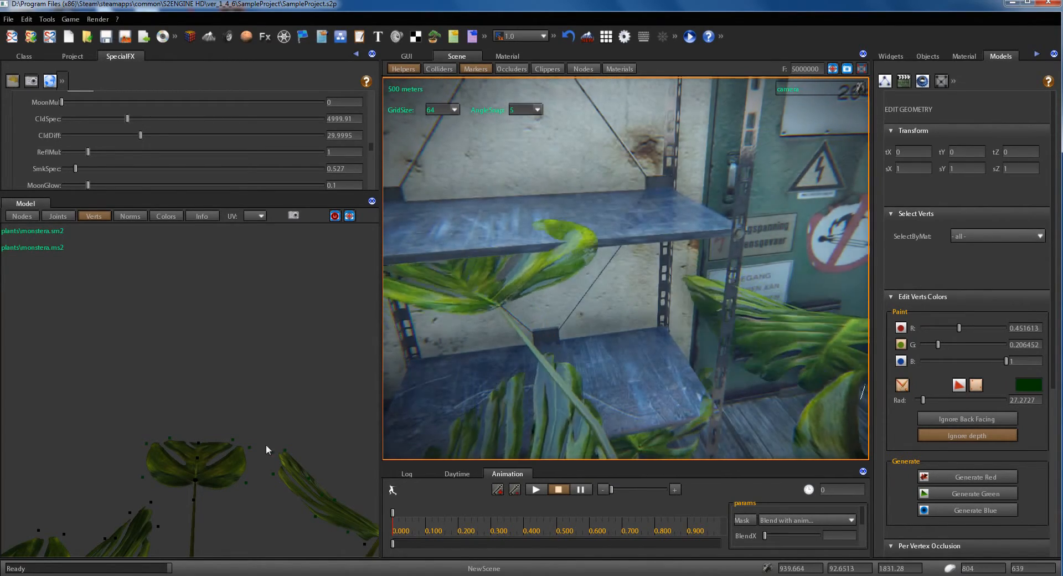
- Examine the leaves' vertices in the model and the plant's wind movement from different angles in the scene
{"action": "scroll", "coordinate": [199, 424], "scroll_direction": "down", "scroll_amount": 5}
{"action": "scroll", "coordinate": [198, 424], "scroll_direction": "down", "scroll_amount": 2}
{"action": "mouse_move", "coordinate": [200, 430]}
{"action": "right_mouse_down"}
{"action": "mouse_move", "coordinate": [212, 423]}
{"action": "mouse_move", "coordinate": [200, 417]}
{"action": "right_mouse_up"}
{"action": "scroll", "coordinate": [200, 415], "scroll_direction": "up", "scroll_amount": 3}
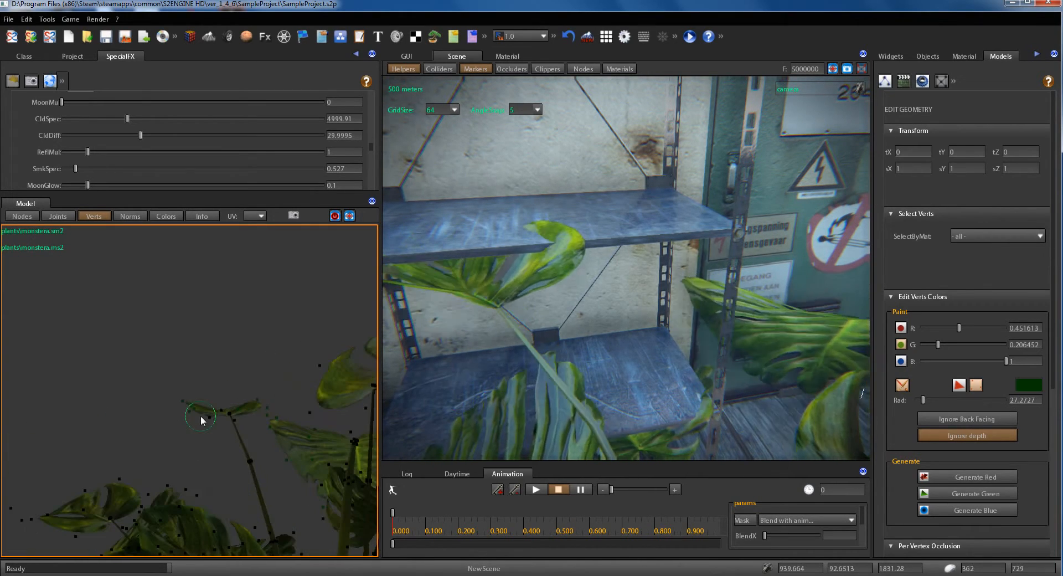
{"action": "scroll", "coordinate": [534, 339], "scroll_direction": "down", "scroll_amount": 5}
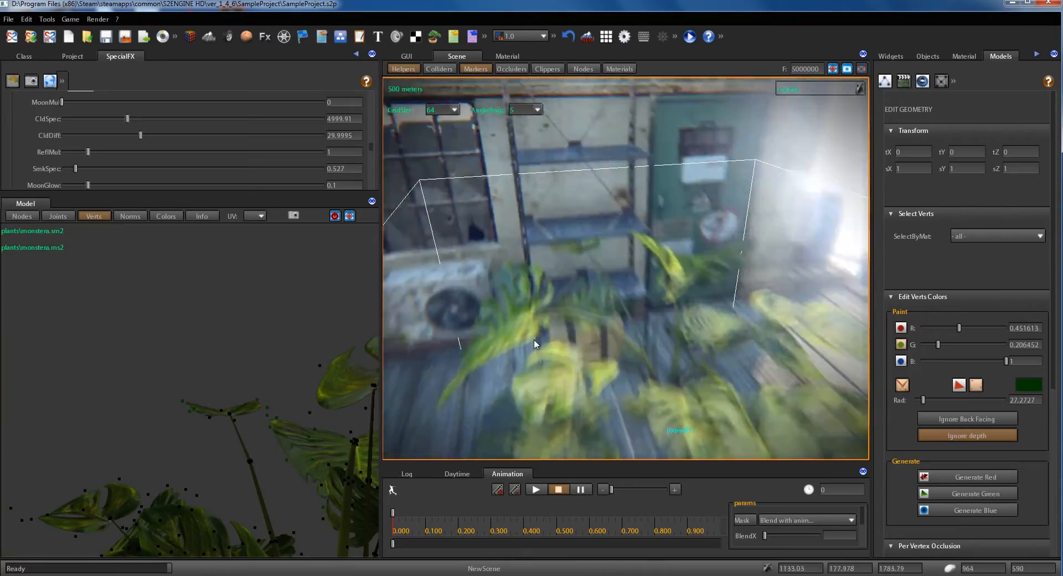
{"action": "right_click_drag", "start_coordinate": [536, 341], "coordinate": [498, 290]}
{"action": "scroll", "coordinate": [556, 348], "scroll_direction": "up", "scroll_amount": 3}
{"action": "scroll", "coordinate": [555, 347], "scroll_direction": "down", "scroll_amount": 3}
{"action": "scroll", "coordinate": [593, 354], "scroll_direction": "up", "scroll_amount": 3}
{"action": "scroll", "coordinate": [616, 358], "scroll_direction": "down", "scroll_amount": 3}
{"action": "right_click_drag", "start_coordinate": [582, 280], "coordinate": [568, 284]}
- Paint the vertices at both side edges of a wide upper leaf with a green value of 0.206452 and inspect a leaf in the scene
{"action": "scroll", "coordinate": [289, 443], "scroll_direction": "down", "scroll_amount": 5}
{"action": "right_click_drag", "start_coordinate": [289, 442], "coordinate": [260, 364]}
{"action": "scroll", "coordinate": [255, 368], "scroll_direction": "up", "scroll_amount": 4}
{"action": "scroll", "coordinate": [258, 367], "scroll_direction": "up", "scroll_amount": 3}
{"action": "scroll", "coordinate": [260, 364], "scroll_direction": "up", "scroll_amount": 2}
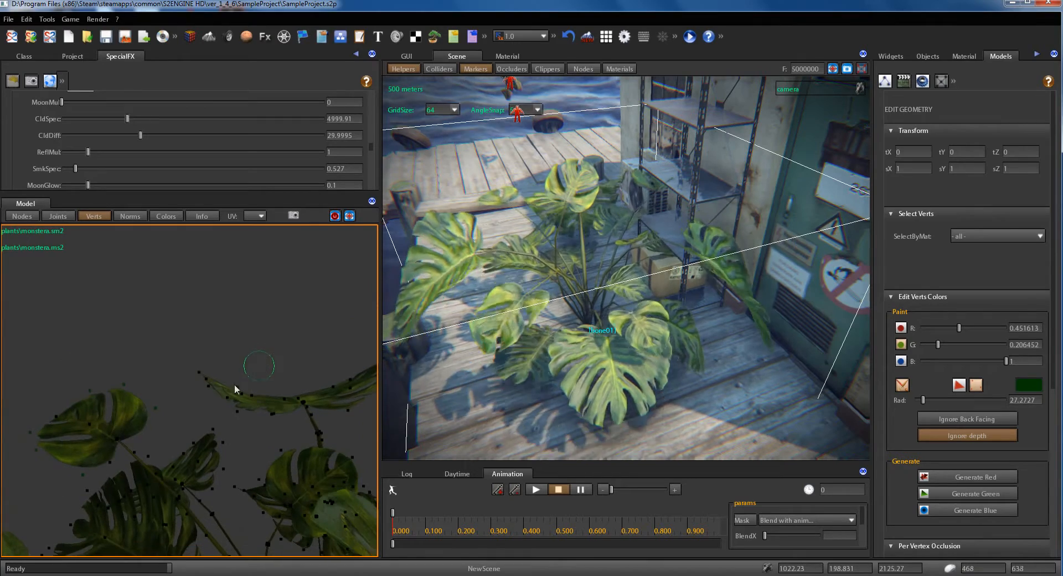
{"action": "left_click_drag", "start_coordinate": [203, 372], "coordinate": [251, 400]}
{"action": "right_click_drag", "start_coordinate": [251, 401], "coordinate": [261, 374]}
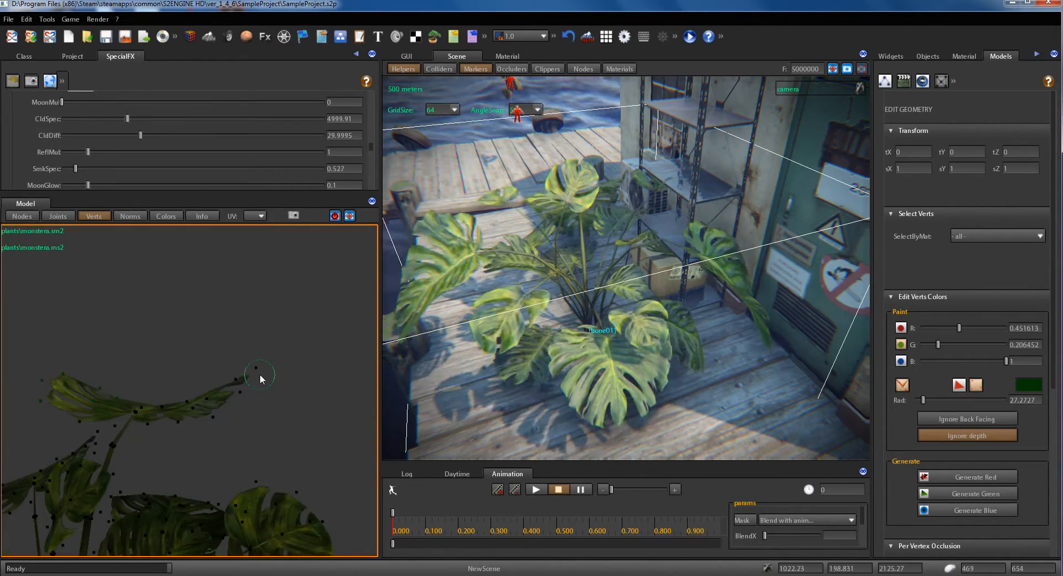
{"action": "left_click_drag", "start_coordinate": [260, 374], "coordinate": [209, 418]}
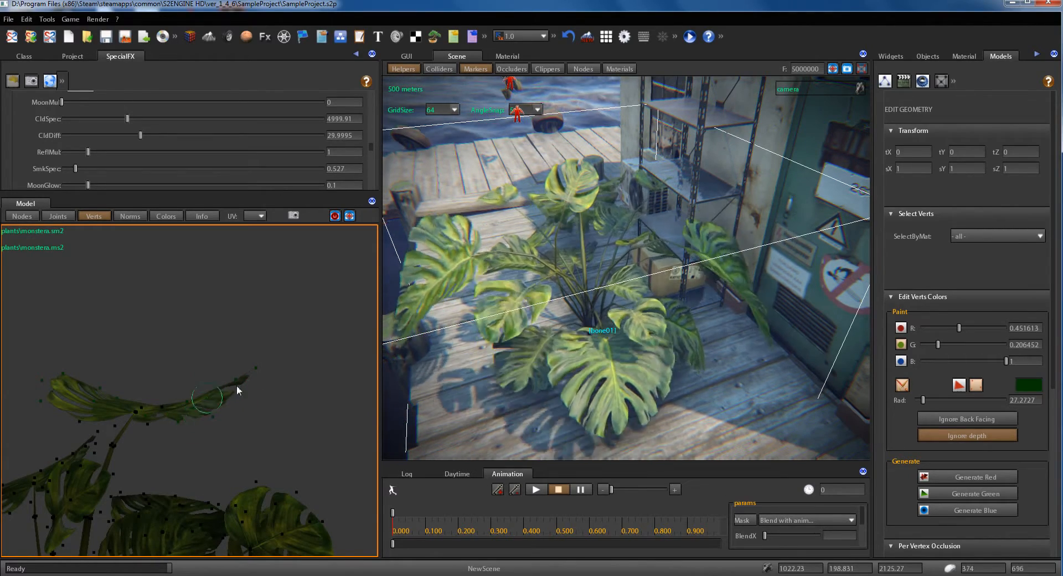
{"action": "right_click_drag", "start_coordinate": [736, 262], "coordinate": [676, 273]}
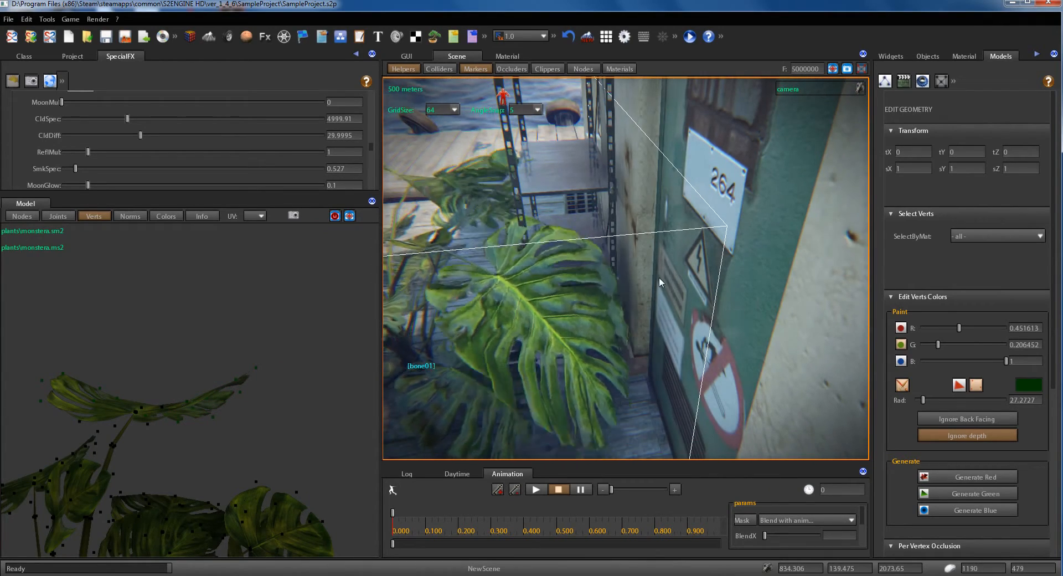
- Paint the edge vertices of the small low leaf beside the stems with the green value of 0.206452 and view the plant in the scene
{"action": "right_click_drag", "start_coordinate": [161, 400], "coordinate": [169, 400]}
{"action": "right_click_drag", "start_coordinate": [230, 376], "coordinate": [282, 383]}
{"action": "right_click_drag", "start_coordinate": [182, 392], "coordinate": [286, 379]}
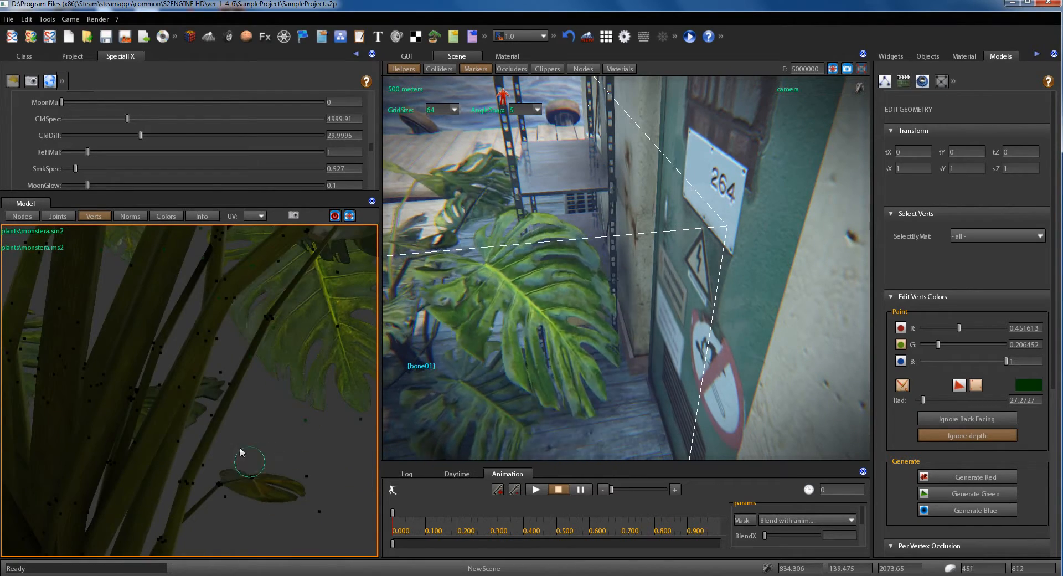
{"action": "mouse_move", "coordinate": [241, 451]}
{"action": "right_mouse_down"}
{"action": "mouse_move", "coordinate": [218, 460]}
{"action": "mouse_move", "coordinate": [231, 463]}
{"action": "right_mouse_up"}
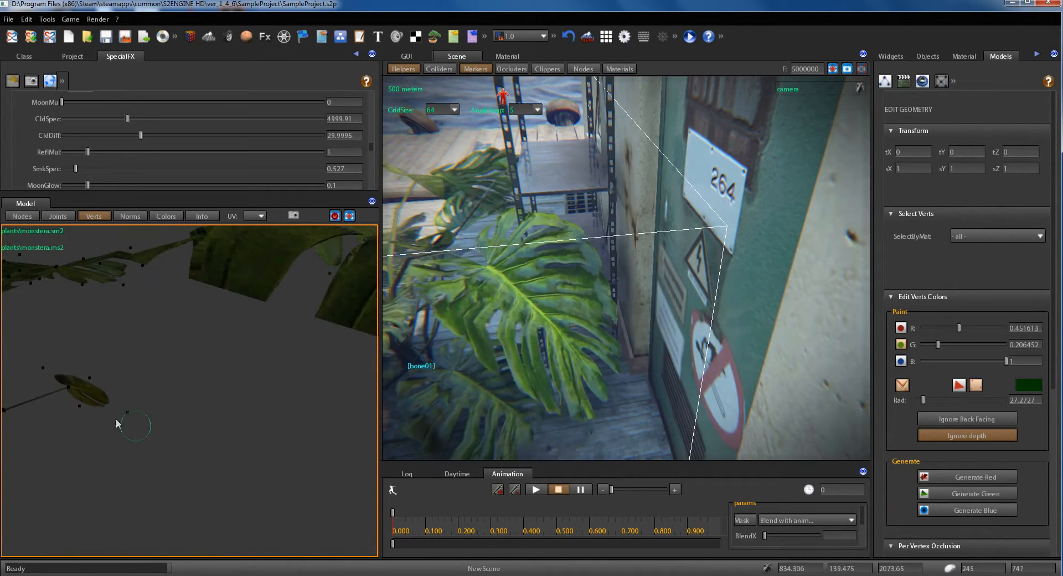
{"action": "mouse_move", "coordinate": [115, 418]}
{"action": "left_mouse_down"}
{"action": "mouse_move", "coordinate": [85, 412]}
{"action": "mouse_move", "coordinate": [129, 419]}
{"action": "left_mouse_up"}
{"action": "left_click_drag", "start_coordinate": [47, 358], "coordinate": [91, 371]}
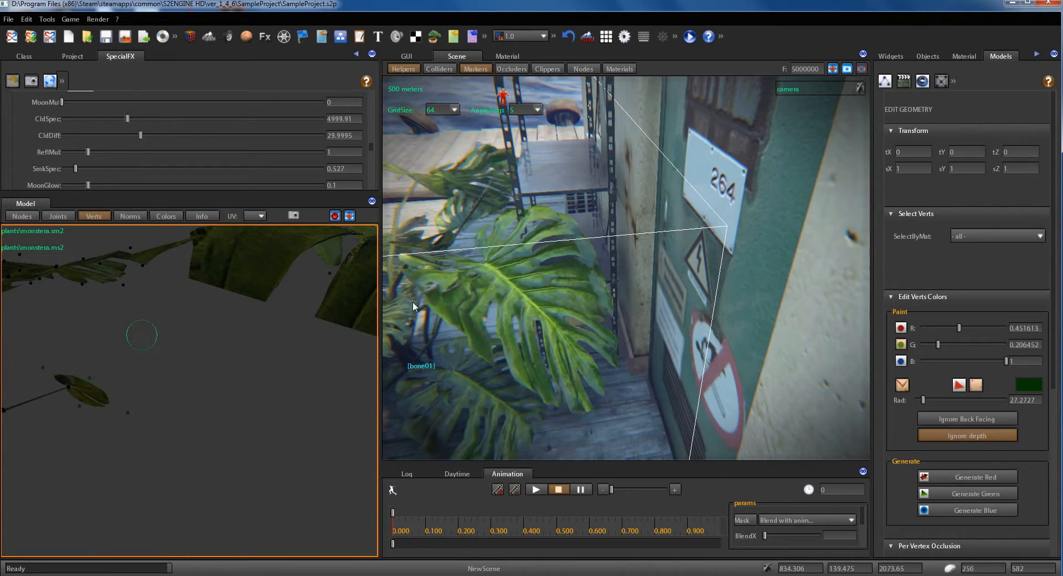
{"action": "right_click_drag", "start_coordinate": [620, 271], "coordinate": [641, 290]}
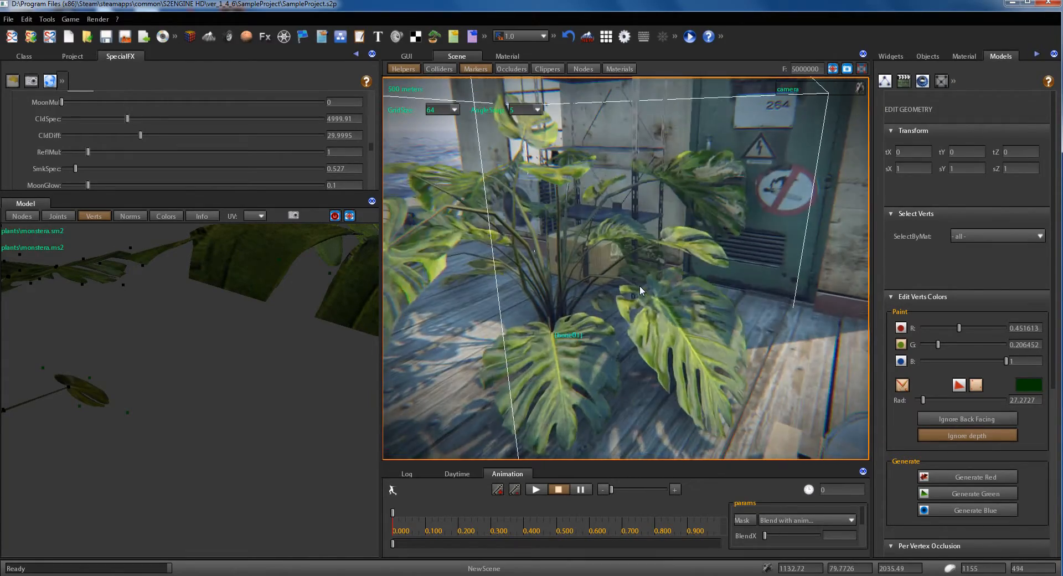
- Set the green paint value to 0.103226 and paint the edge vertices of a small upper leaf
{"action": "scroll", "coordinate": [178, 396], "scroll_direction": "down", "scroll_amount": 10}
{"action": "scroll", "coordinate": [176, 399], "scroll_direction": "up", "scroll_amount": 10}
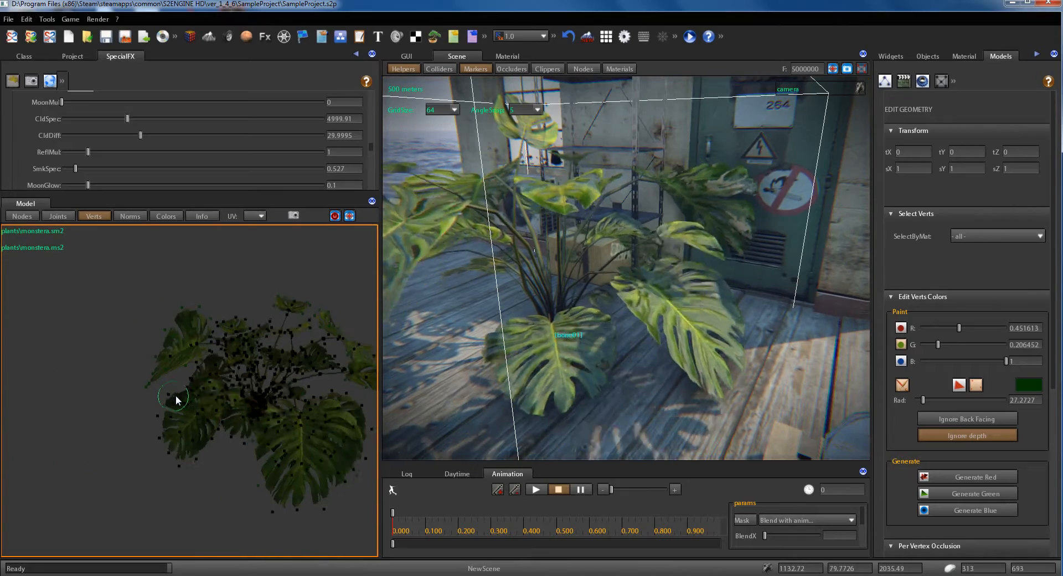
{"action": "scroll", "coordinate": [208, 388], "scroll_direction": "down", "scroll_amount": 6}
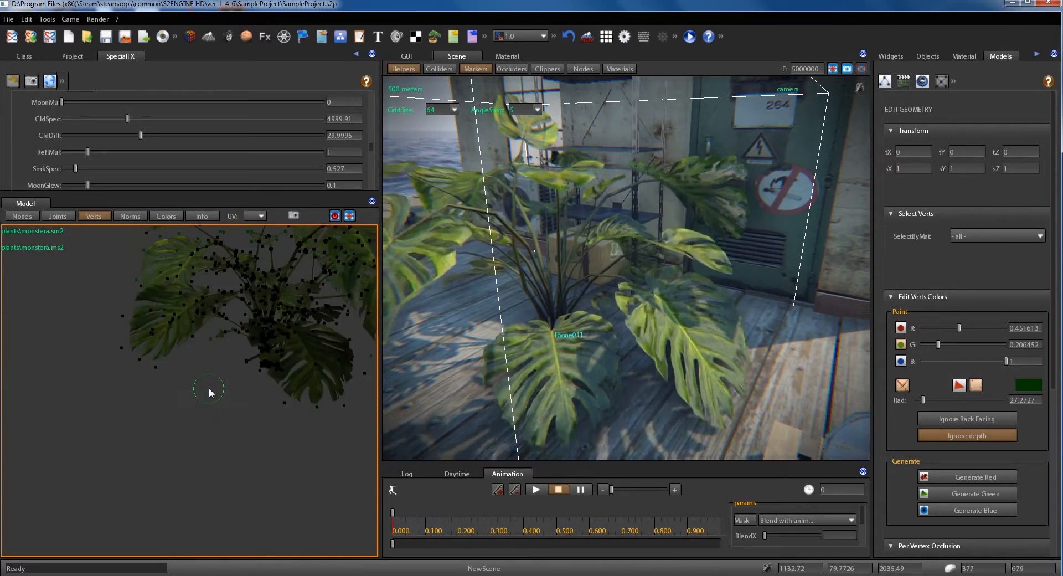
{"action": "scroll", "coordinate": [238, 396], "scroll_direction": "up", "scroll_amount": 8}
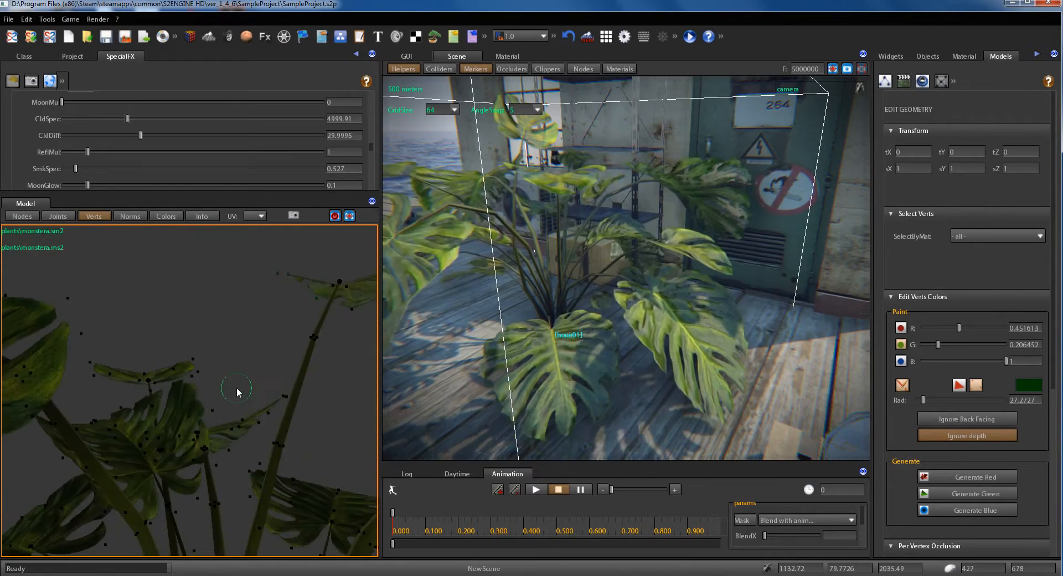
{"action": "scroll", "coordinate": [237, 389], "scroll_direction": "up", "scroll_amount": 5}
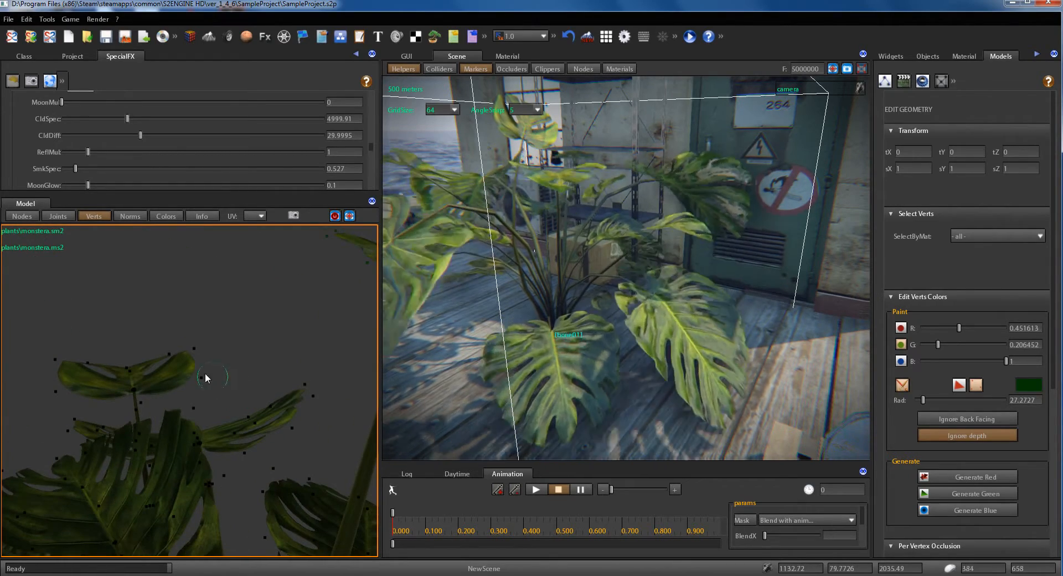
{"action": "mouse_move", "coordinate": [205, 374]}
{"action": "left_mouse_down"}
{"action": "mouse_move", "coordinate": [180, 357]}
{"action": "mouse_move", "coordinate": [195, 351]}
{"action": "left_mouse_up"}
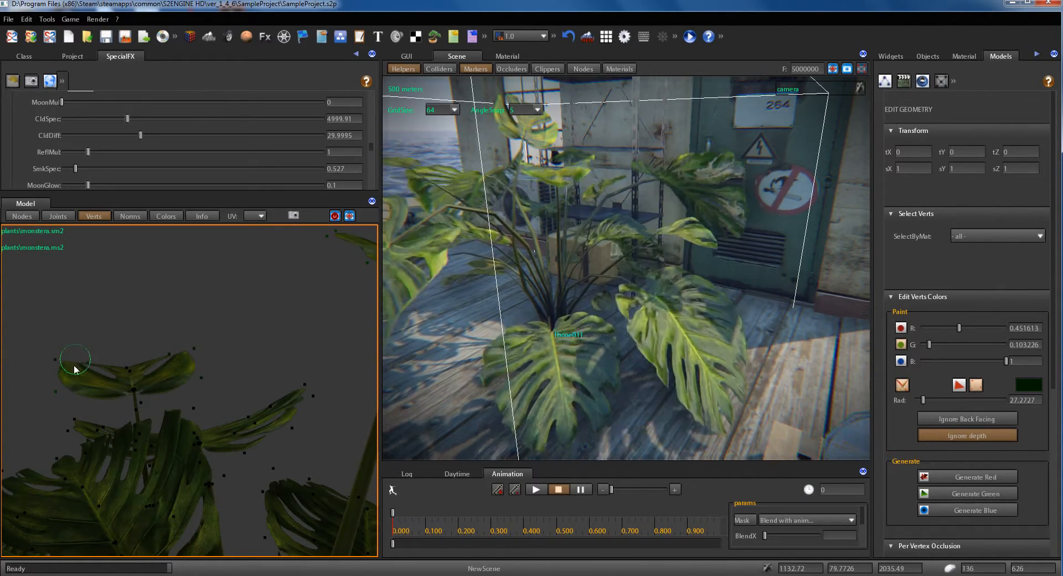
- Inspect the edge vertices of further leaves around the plant and check the whole plant's movement from another angle in the scene
{"action": "scroll", "coordinate": [223, 379], "scroll_direction": "up", "scroll_amount": 3}
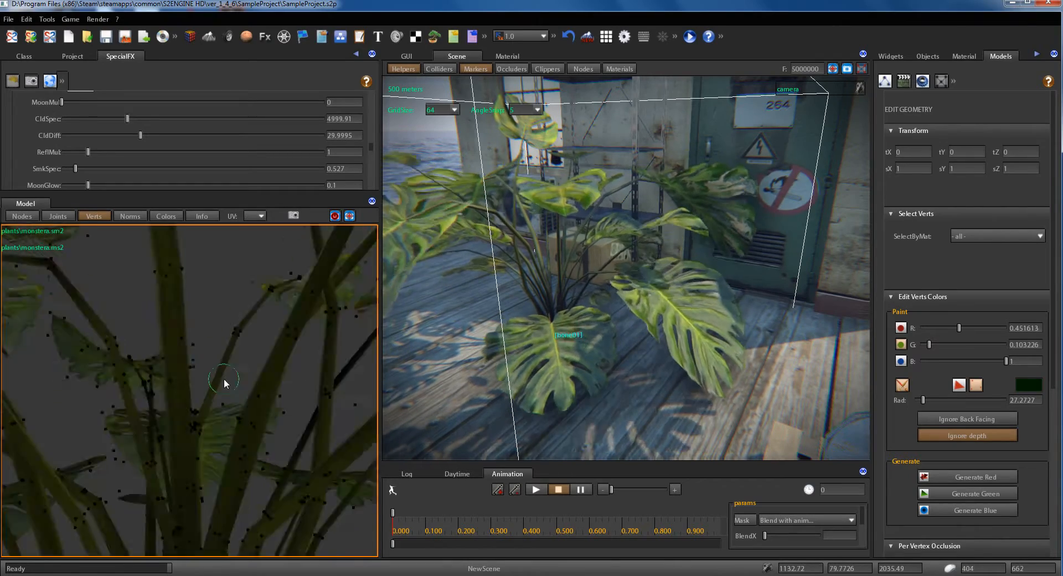
{"action": "scroll", "coordinate": [224, 379], "scroll_direction": "down", "scroll_amount": 6}
{"action": "mouse_move", "coordinate": [223, 379]}
{"action": "middle_mouse_down"}
{"action": "mouse_move", "coordinate": [233, 383]}
{"action": "mouse_move", "coordinate": [230, 373]}
{"action": "middle_mouse_up"}
{"action": "scroll", "coordinate": [224, 379], "scroll_direction": "up", "scroll_amount": 5}
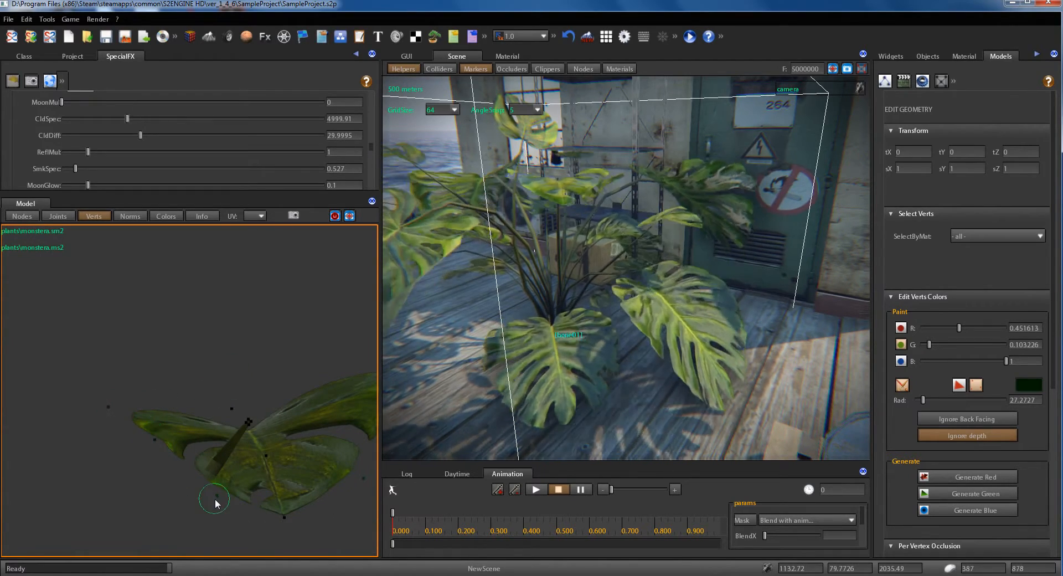
{"action": "middle_click_drag", "start_coordinate": [200, 475], "coordinate": [196, 474]}
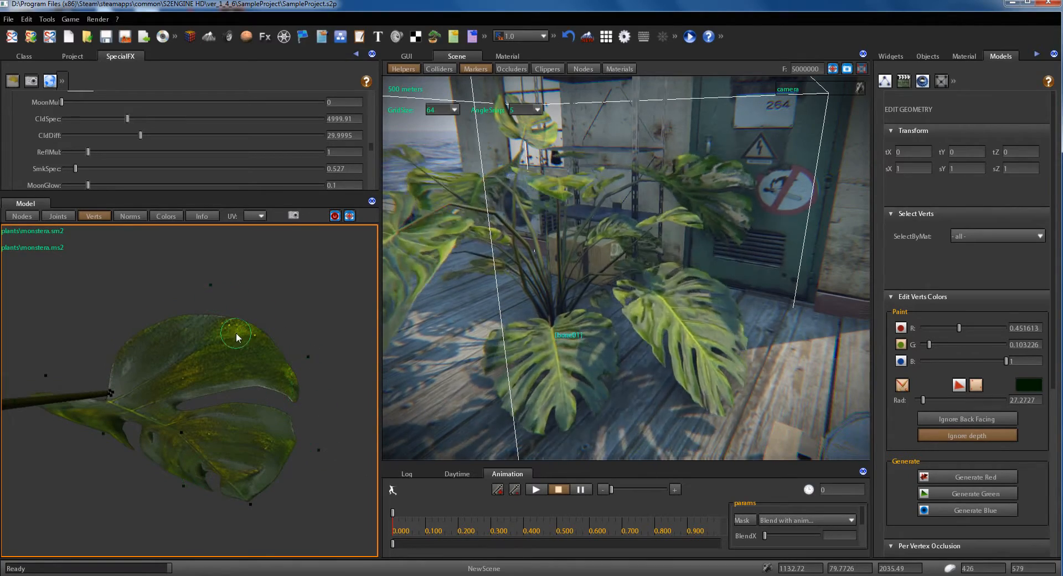
{"action": "scroll", "coordinate": [224, 365], "scroll_direction": "down", "scroll_amount": 5}
{"action": "middle_click_drag", "start_coordinate": [224, 364], "coordinate": [218, 355]}
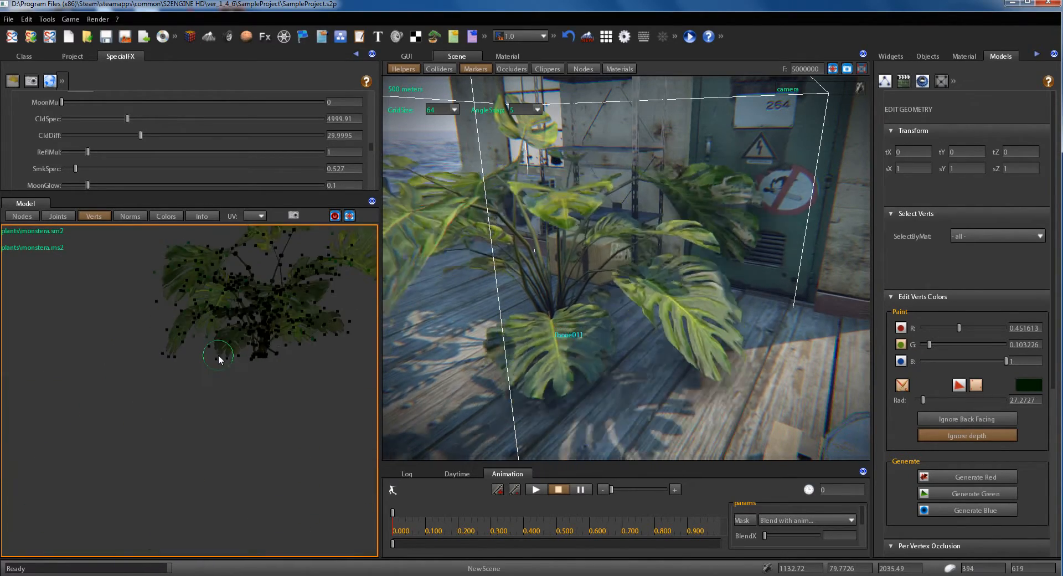
{"action": "scroll", "coordinate": [217, 349], "scroll_direction": "up", "scroll_amount": 6}
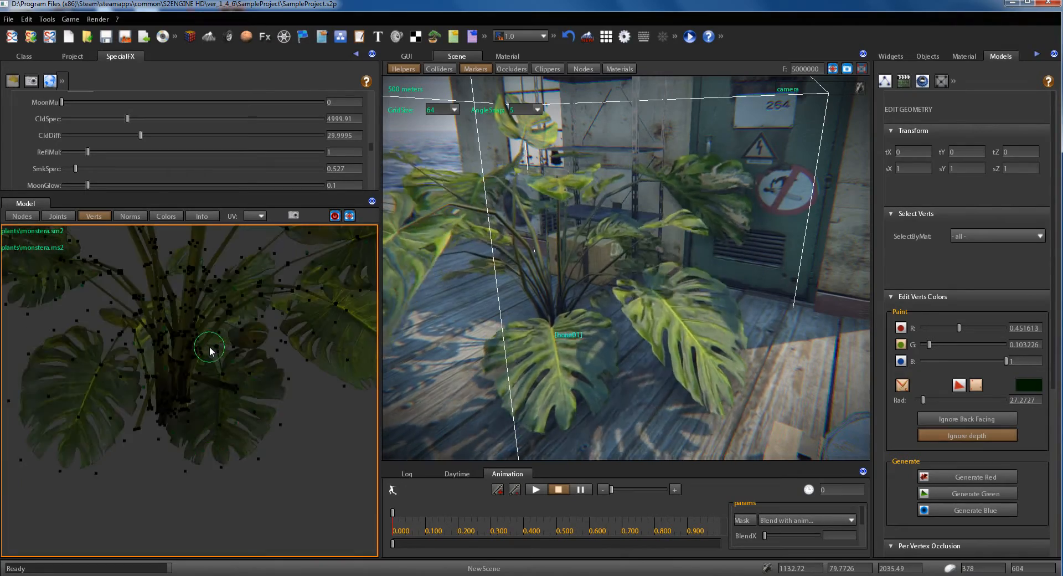
{"action": "scroll", "coordinate": [210, 348], "scroll_direction": "down", "scroll_amount": 5}
{"action": "middle_click_drag", "start_coordinate": [210, 358], "coordinate": [228, 416]}
{"action": "scroll", "coordinate": [228, 420], "scroll_direction": "up", "scroll_amount": 3}
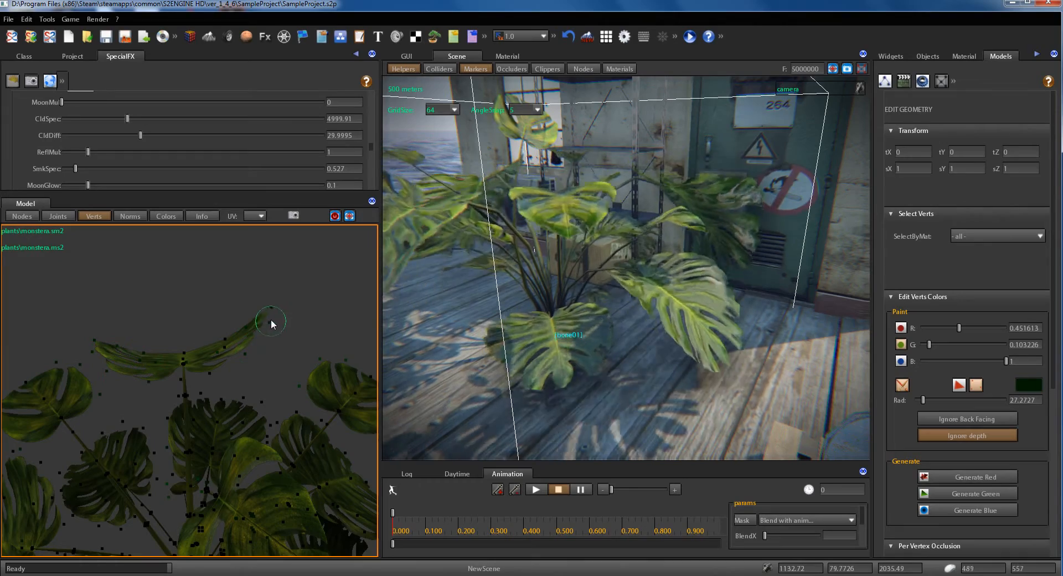
{"action": "middle_click_drag", "start_coordinate": [537, 263], "coordinate": [499, 271]}
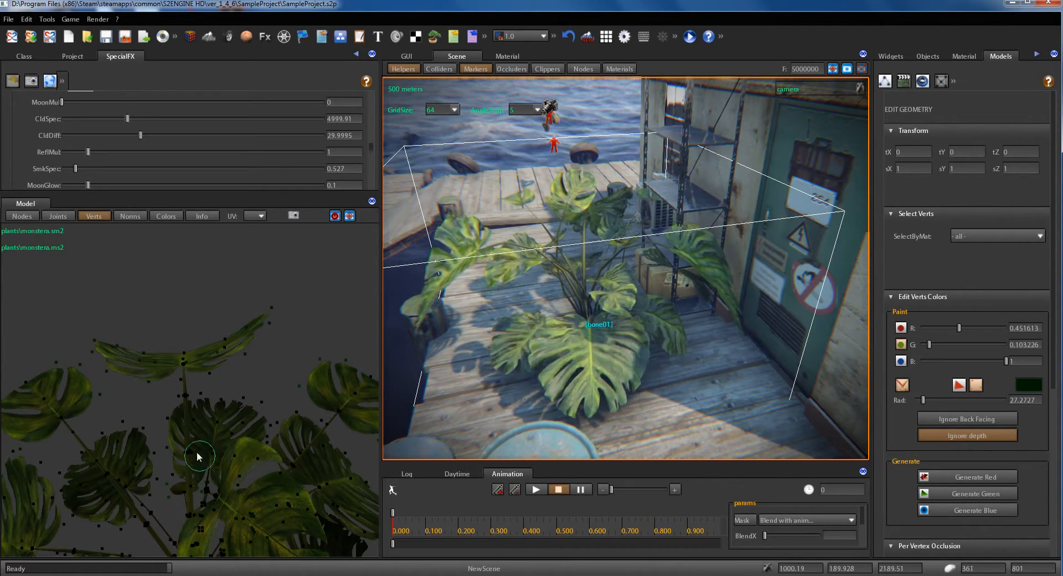
- Examine the edge vertices of the plant's topmost leaves from several angles in the model view
{"action": "middle_click_drag", "start_coordinate": [197, 451], "coordinate": [244, 369]}
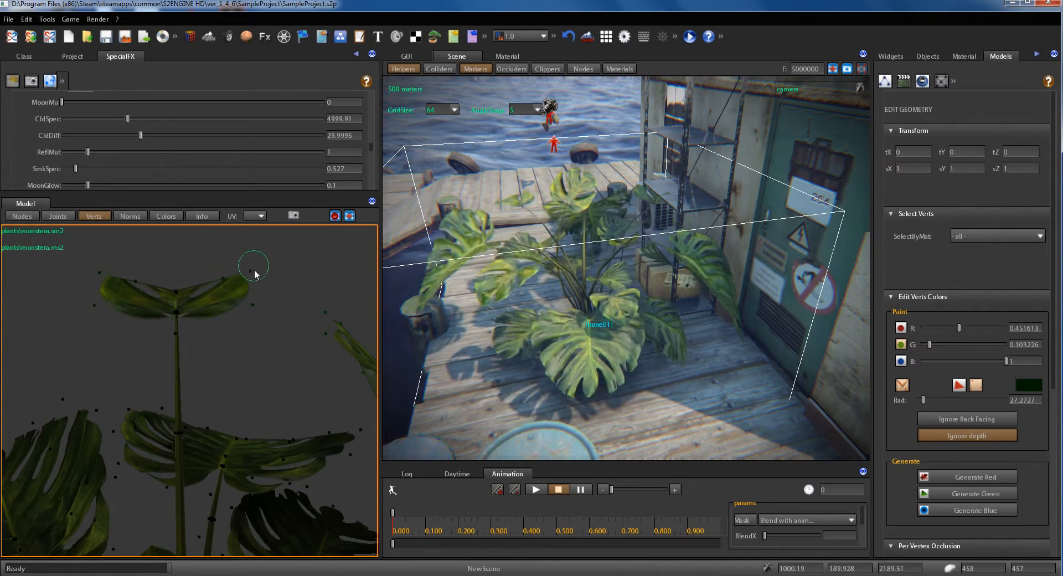
{"action": "middle_click_drag", "start_coordinate": [257, 304], "coordinate": [257, 328]}
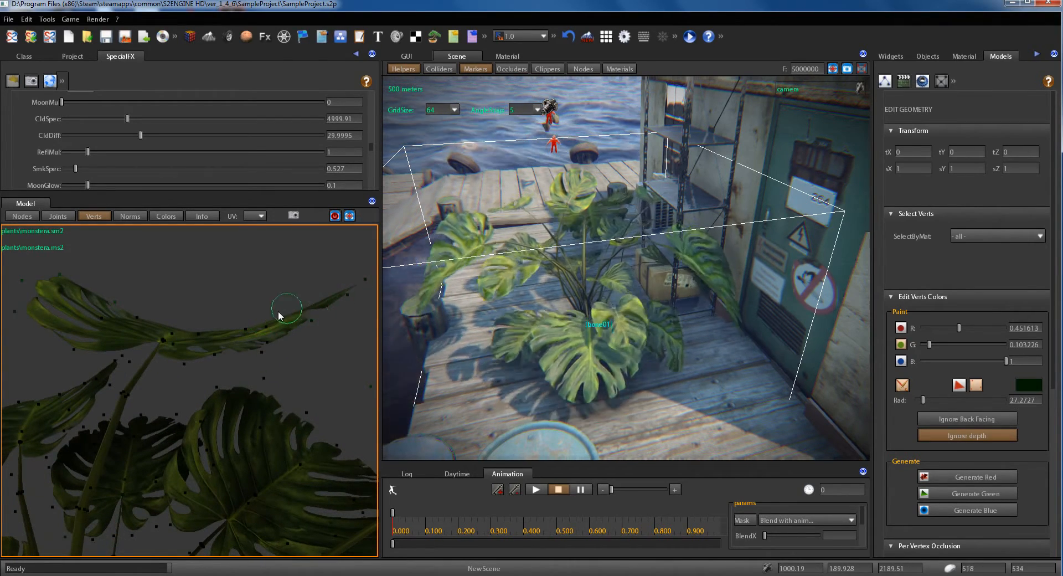
{"action": "middle_click_drag", "start_coordinate": [175, 302], "coordinate": [174, 302]}
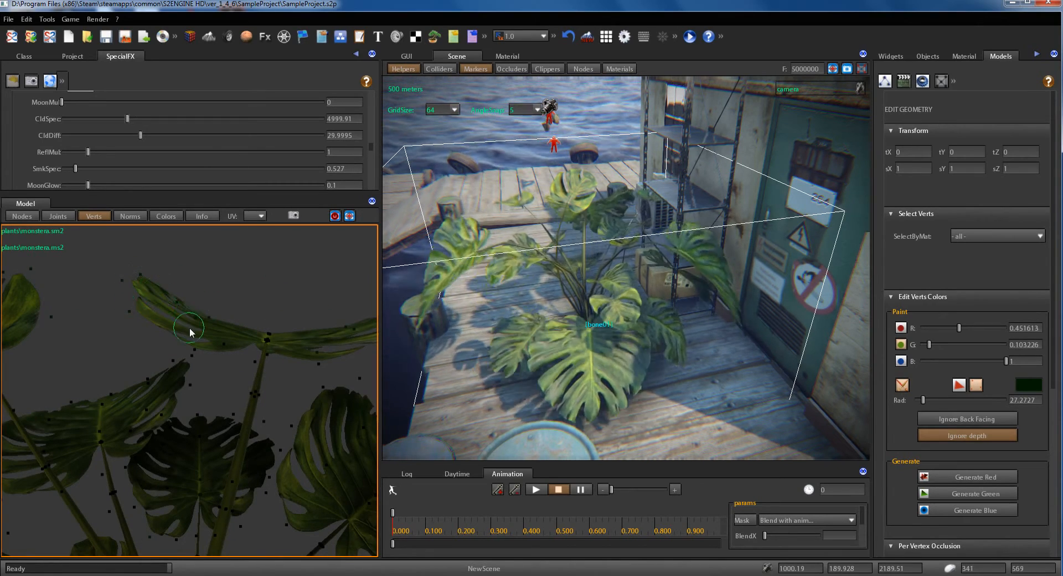
{"action": "scroll", "coordinate": [213, 358], "scroll_direction": "down", "scroll_amount": 6}
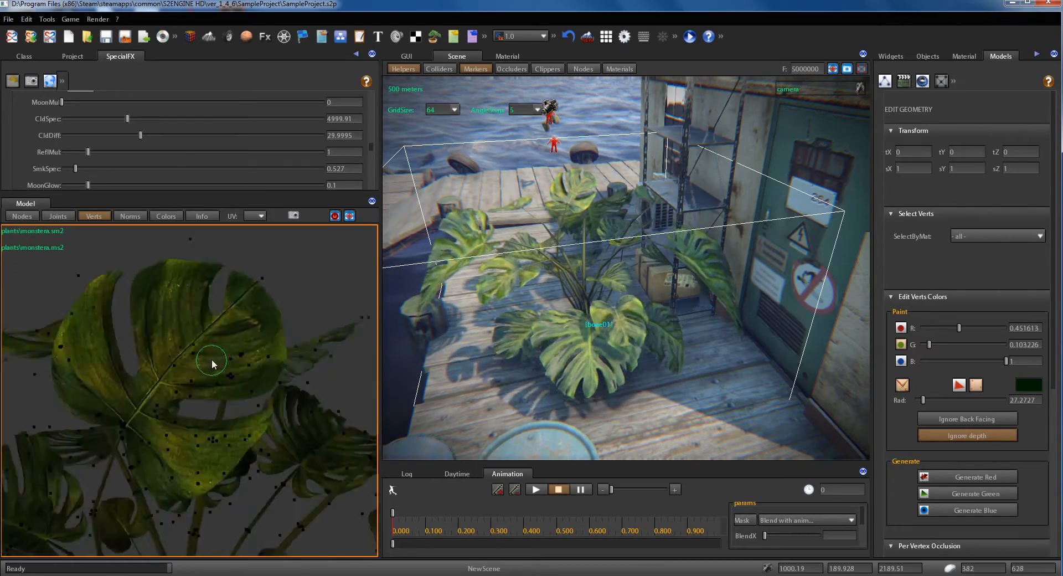
{"action": "middle_click_drag", "start_coordinate": [212, 359], "coordinate": [271, 443]}
{"action": "scroll", "coordinate": [271, 441], "scroll_direction": "up", "scroll_amount": 4}
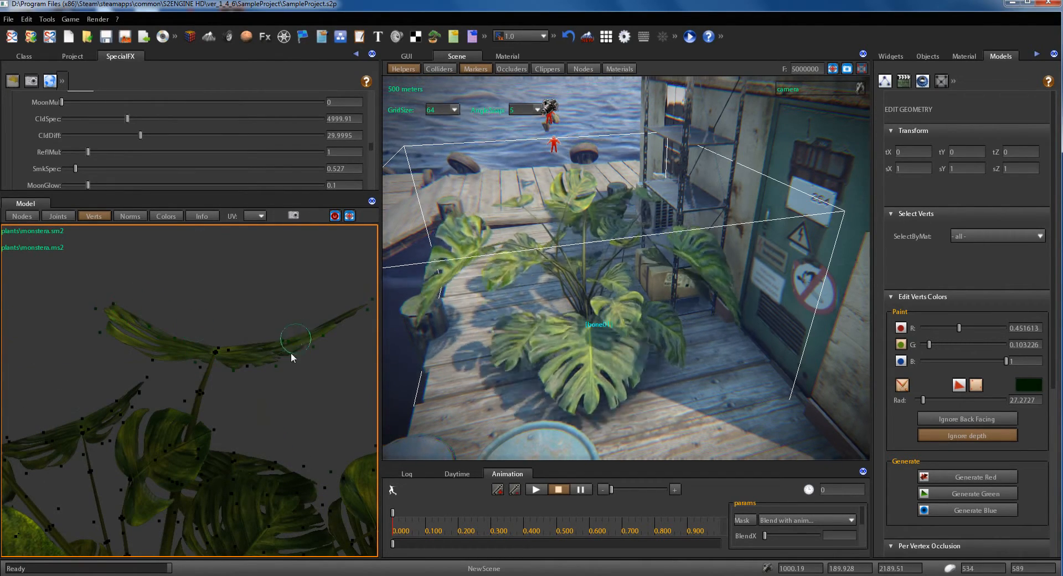
{"action": "middle_click_drag", "start_coordinate": [285, 375], "coordinate": [288, 368]}
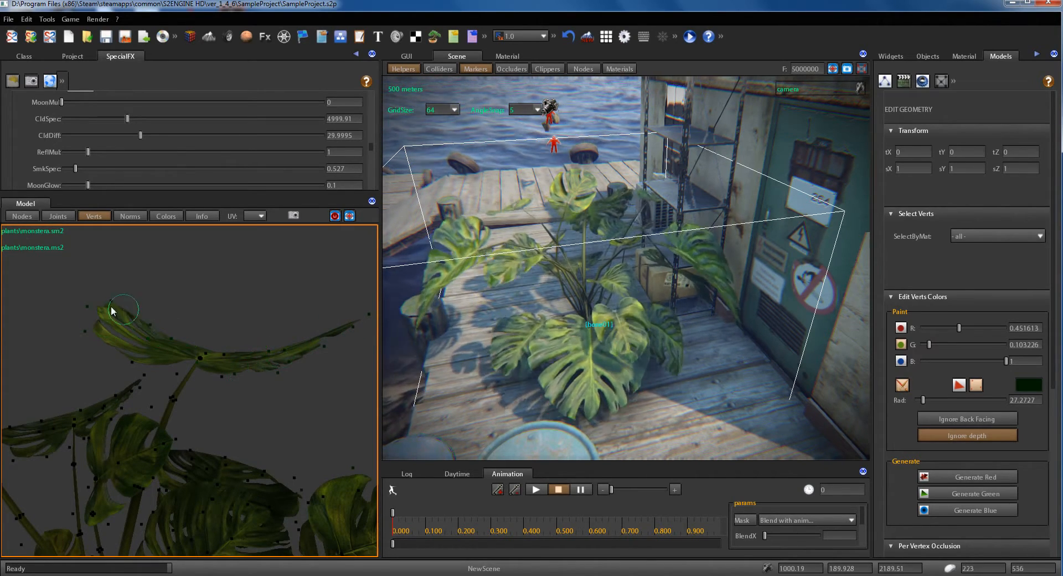
{"action": "scroll", "coordinate": [181, 394], "scroll_direction": "down", "scroll_amount": 4}
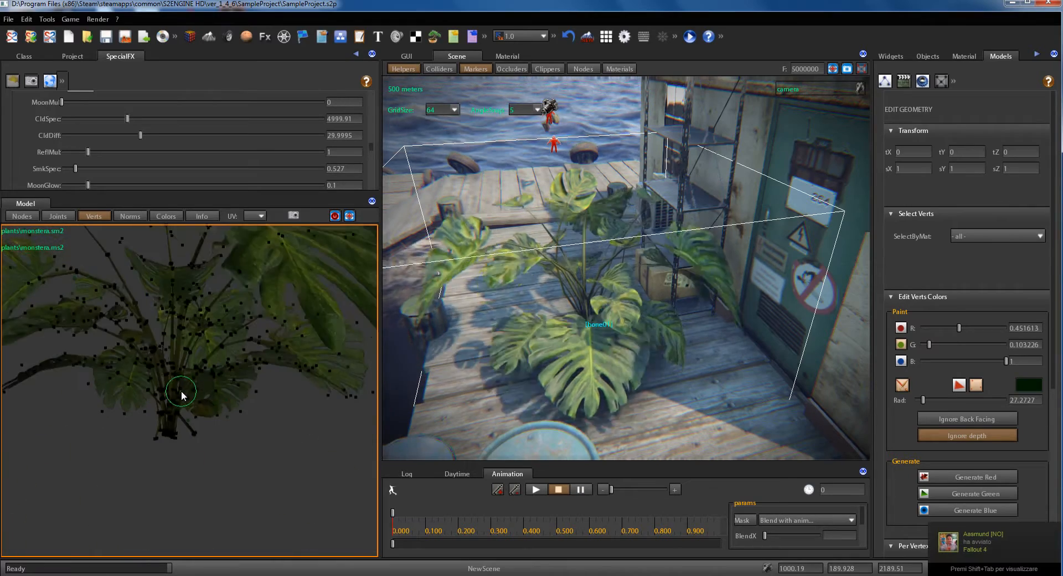
- Examine the edge vertices of the remaining leaves from below and up close, ending on a view of the whole plant model
{"action": "mouse_move", "coordinate": [181, 391]}
{"action": "middle_mouse_down"}
{"action": "mouse_move", "coordinate": [175, 409]}
{"action": "mouse_move", "coordinate": [168, 400]}
{"action": "middle_mouse_up"}
{"action": "scroll", "coordinate": [180, 399], "scroll_direction": "down", "scroll_amount": 3}
{"action": "scroll", "coordinate": [169, 407], "scroll_direction": "up", "scroll_amount": 6}
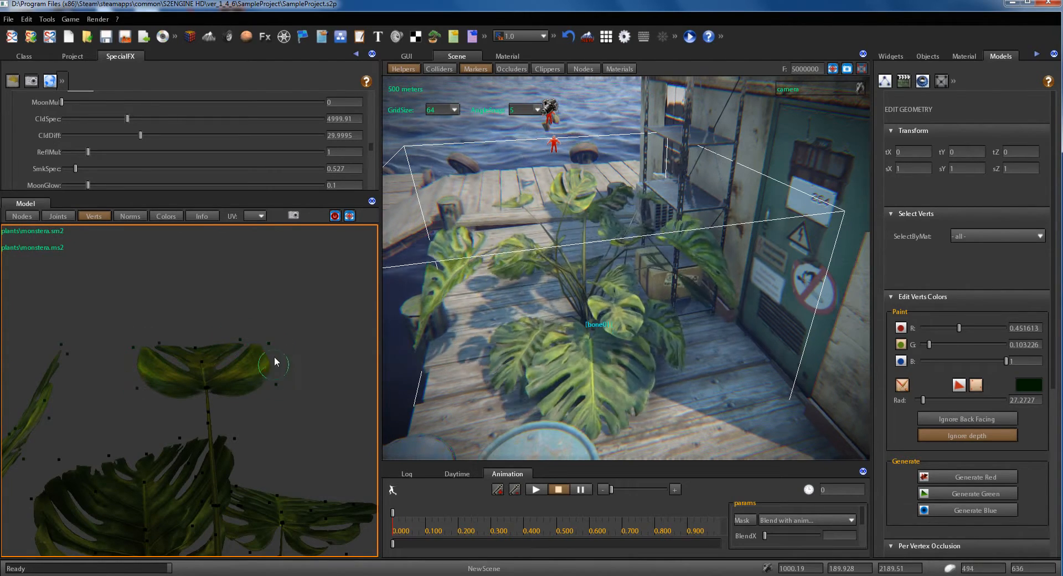
{"action": "scroll", "coordinate": [227, 365], "scroll_direction": "down", "scroll_amount": 5}
{"action": "middle_click_drag", "start_coordinate": [227, 365], "coordinate": [184, 365]}
{"action": "scroll", "coordinate": [208, 370], "scroll_direction": "up", "scroll_amount": 8}
{"action": "scroll", "coordinate": [210, 374], "scroll_direction": "down", "scroll_amount": 5}
{"action": "scroll", "coordinate": [185, 366], "scroll_direction": "up", "scroll_amount": 5}
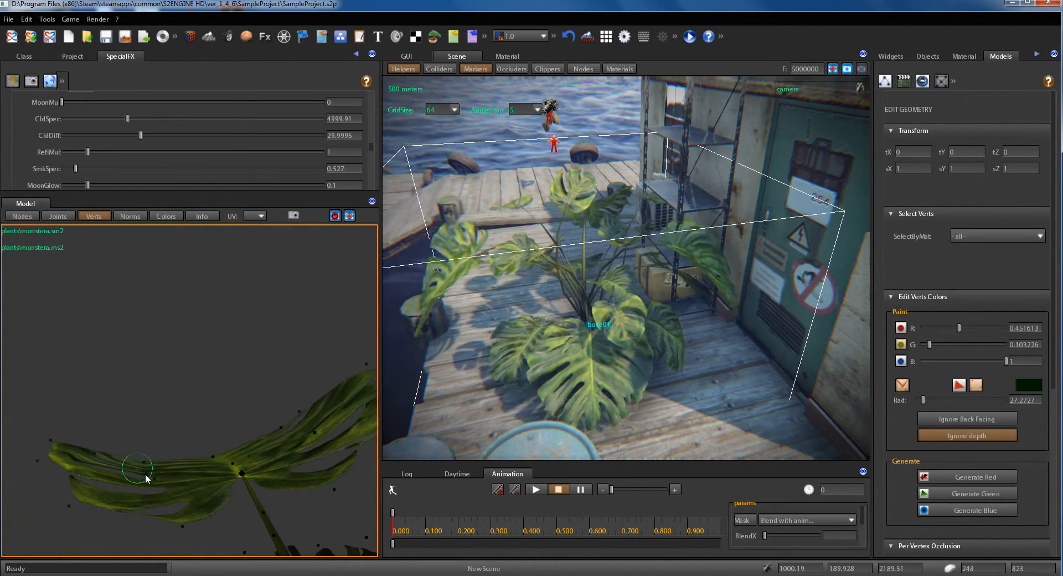
{"action": "middle_click_drag", "start_coordinate": [260, 418], "coordinate": [225, 441]}
{"action": "scroll", "coordinate": [258, 419], "scroll_direction": "down", "scroll_amount": 5}
{"action": "scroll", "coordinate": [227, 432], "scroll_direction": "up", "scroll_amount": 8}
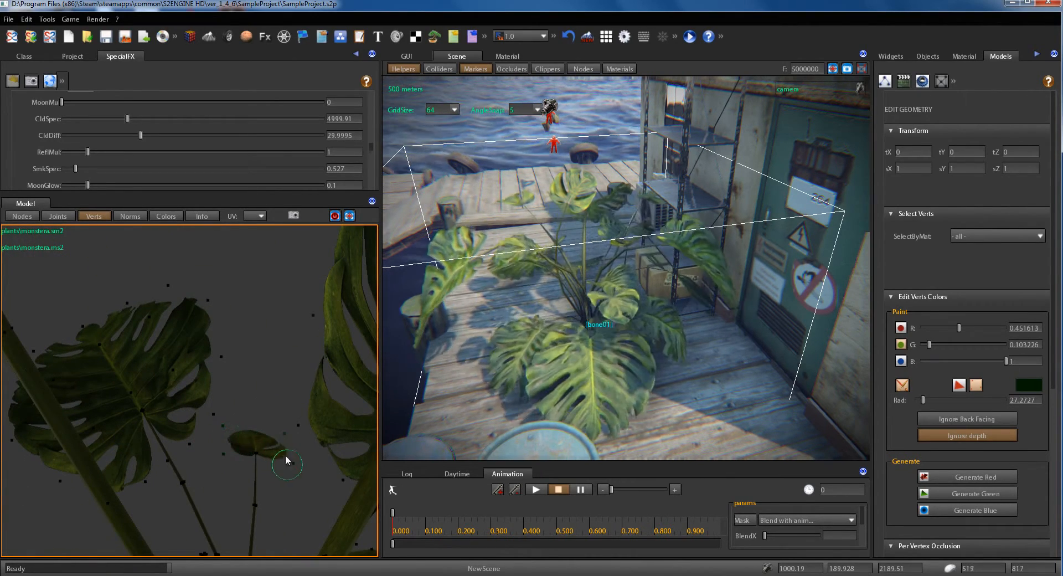
{"action": "scroll", "coordinate": [235, 421], "scroll_direction": "down", "scroll_amount": 5}
{"action": "middle_click_drag", "start_coordinate": [235, 421], "coordinate": [236, 417]}
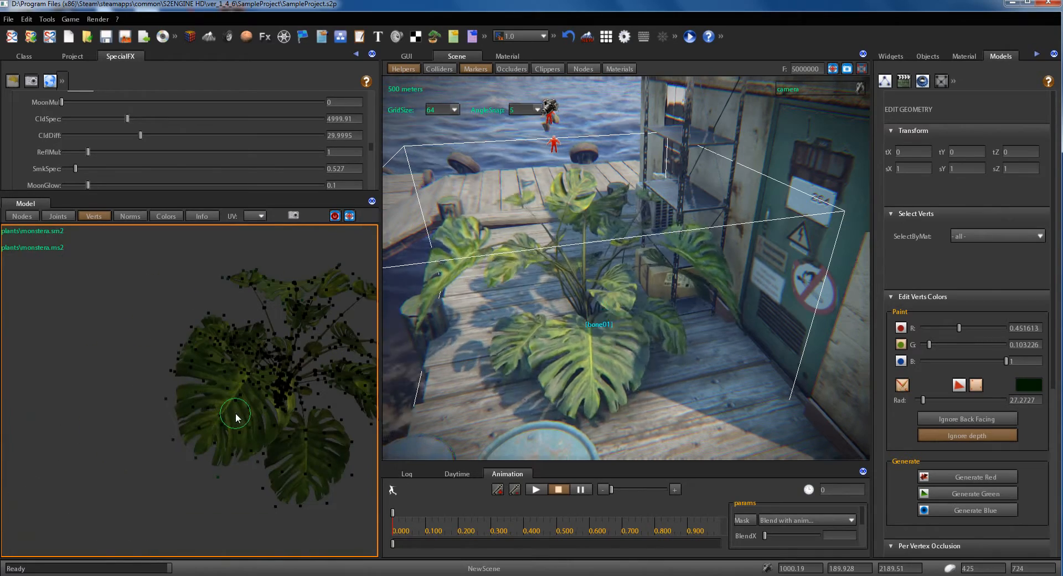
- Set the leaf material's MainBend to 0.367647 and view the whole plant's sway in the scene
{"action": "left_click", "coordinate": [964, 56]}
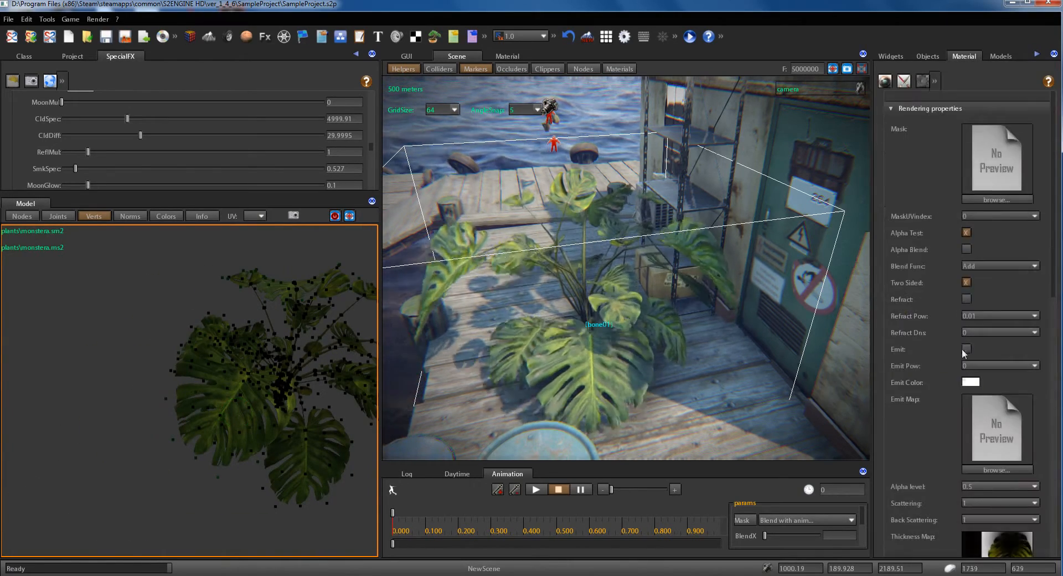
{"action": "scroll", "coordinate": [963, 340], "scroll_direction": "down", "scroll_amount": 5}
{"action": "scroll", "coordinate": [963, 340], "scroll_direction": "down", "scroll_amount": 3}
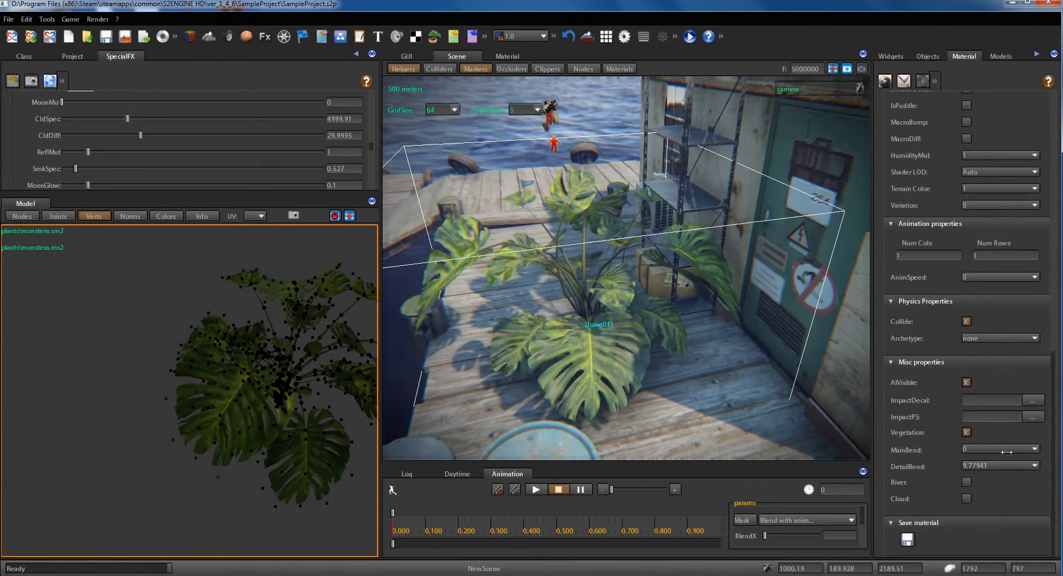
{"action": "left_click", "coordinate": [1035, 448]}
{"action": "left_click_drag", "start_coordinate": [965, 458], "coordinate": [978, 458]}
{"action": "right_click_drag", "start_coordinate": [543, 294], "coordinate": [577, 283]}
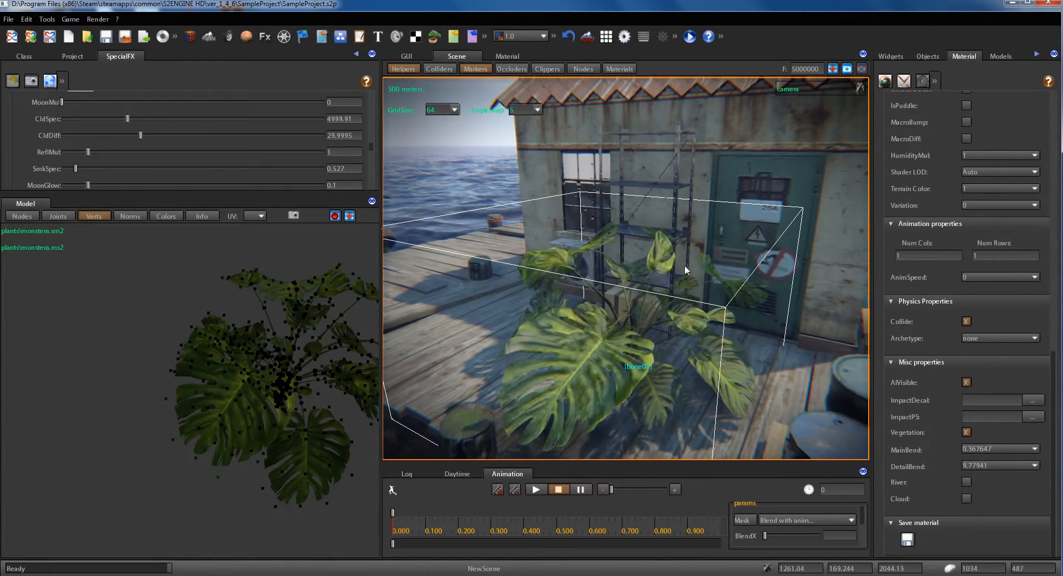
- Try a MainBend of 0.529412, set it back to 0.367647 and view the plant from above
{"action": "left_click", "coordinate": [1032, 448]}
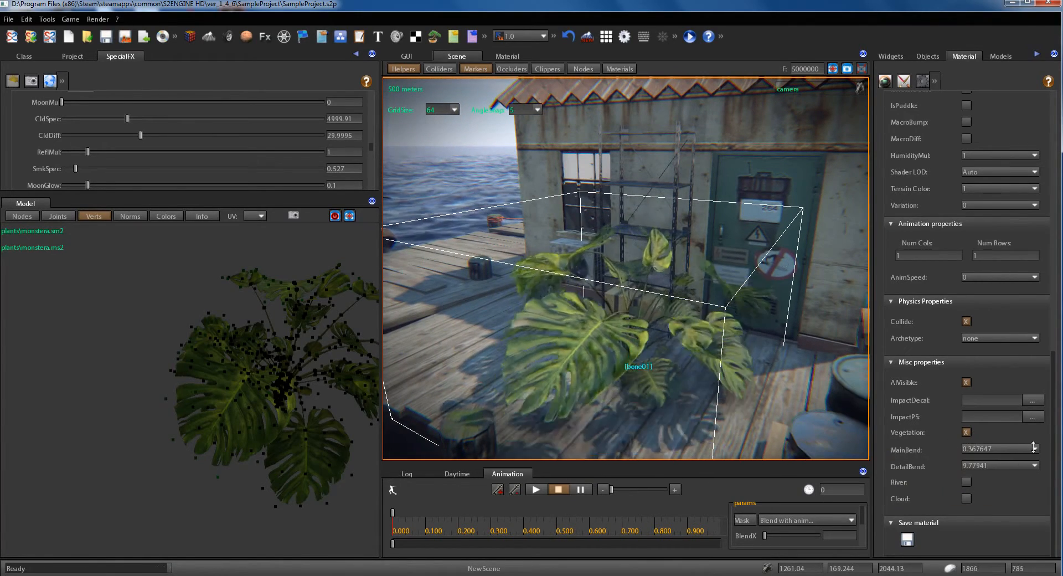
{"action": "left_click_drag", "start_coordinate": [978, 457], "coordinate": [984, 456]}
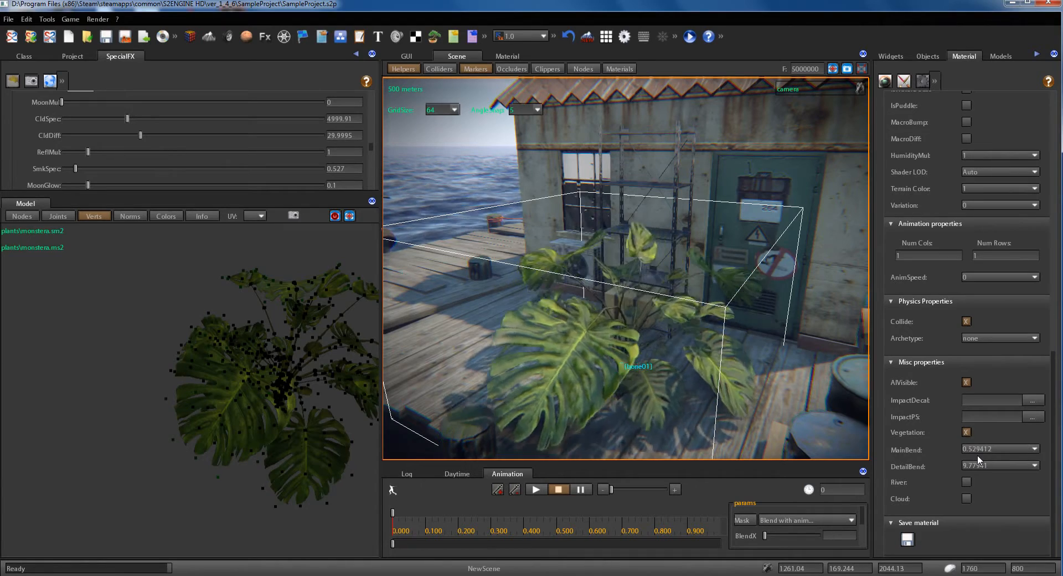
{"action": "left_click_drag", "start_coordinate": [1034, 449], "coordinate": [976, 460]}
{"action": "mouse_move", "coordinate": [589, 332]}
{"action": "right_mouse_down"}
{"action": "mouse_move", "coordinate": [595, 321]}
{"action": "mouse_move", "coordinate": [593, 331]}
{"action": "mouse_move", "coordinate": [554, 328]}
{"action": "mouse_move", "coordinate": [574, 326]}
{"action": "mouse_move", "coordinate": [570, 338]}
{"action": "right_mouse_up"}
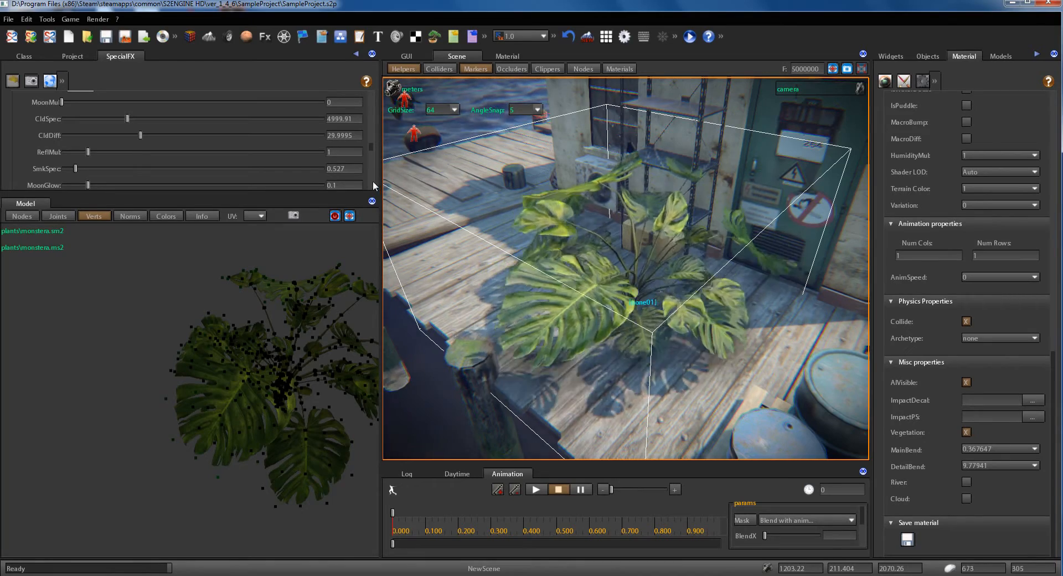
{"action": "right_click_drag", "start_coordinate": [607, 325], "coordinate": [612, 324]}
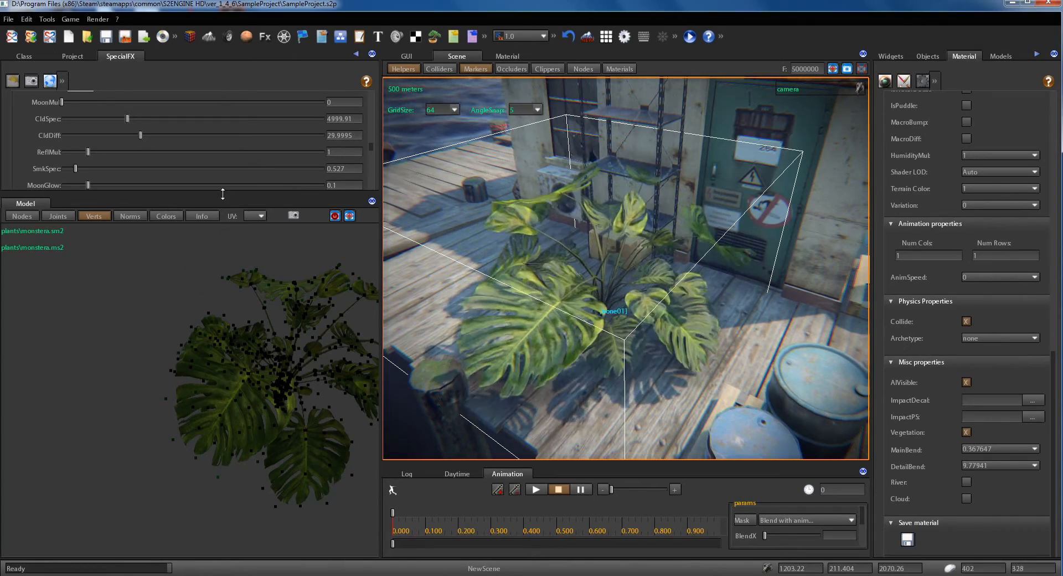
- Enlarge the environment settings area above the model view and reframe the whole monstera in the model view
{"action": "left_click_drag", "start_coordinate": [232, 207], "coordinate": [233, 273]}
{"action": "left_click", "coordinate": [303, 407]}
{"action": "right_click_drag", "start_coordinate": [303, 407], "coordinate": [309, 399]}
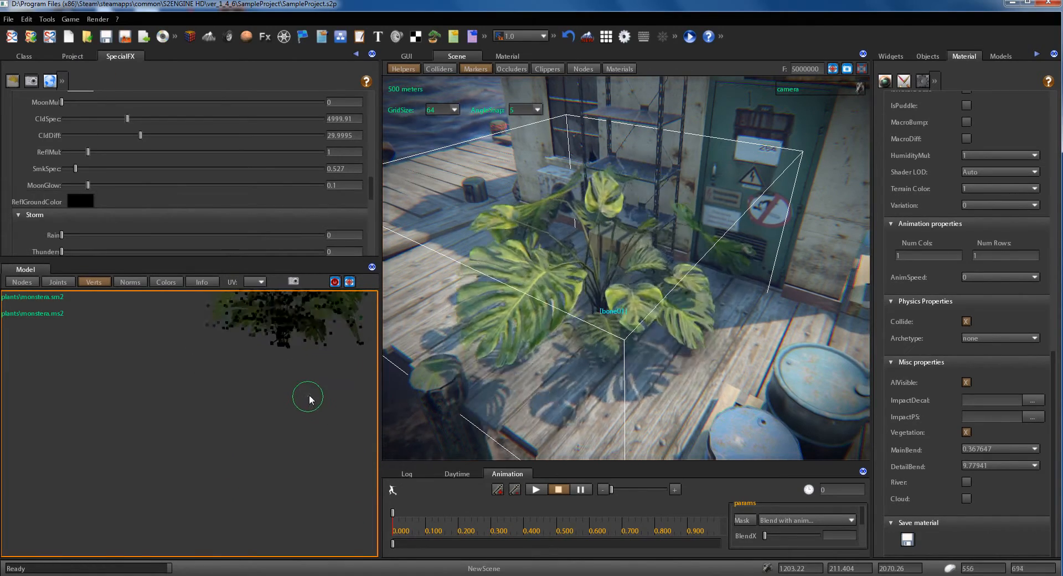
{"action": "scroll", "coordinate": [310, 395], "scroll_direction": "down", "scroll_amount": 2}
{"action": "right_click_drag", "start_coordinate": [217, 388], "coordinate": [221, 394]}
{"action": "scroll", "coordinate": [221, 394], "scroll_direction": "up", "scroll_amount": 3}
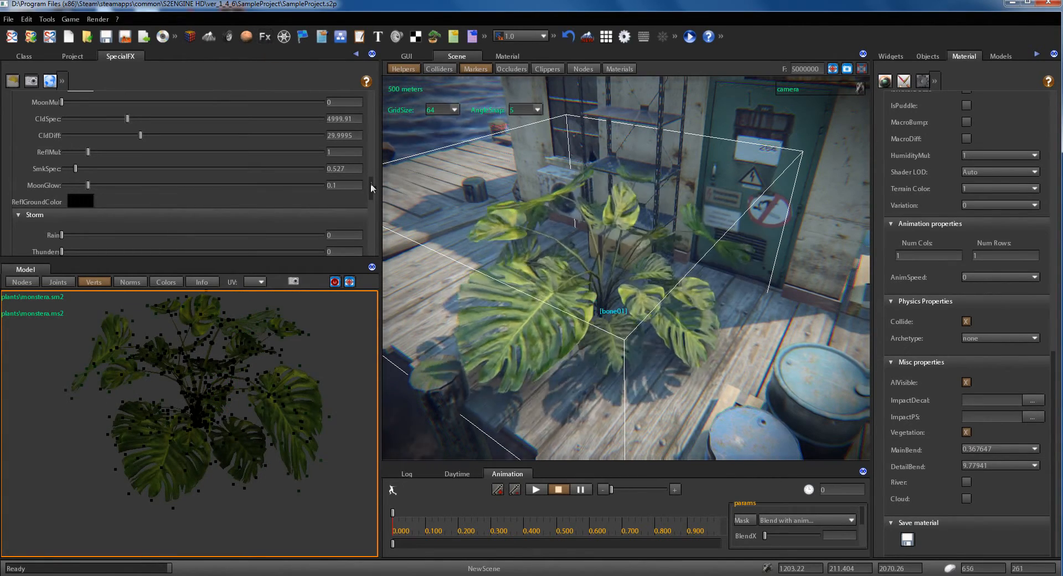
- Set the Storm wind direction to -9.49367 and view the plant's sway from several angles in the scene
{"action": "scroll", "coordinate": [371, 191], "scroll_direction": "down", "scroll_amount": 3}
{"action": "scroll", "coordinate": [372, 200], "scroll_direction": "down", "scroll_amount": 4}
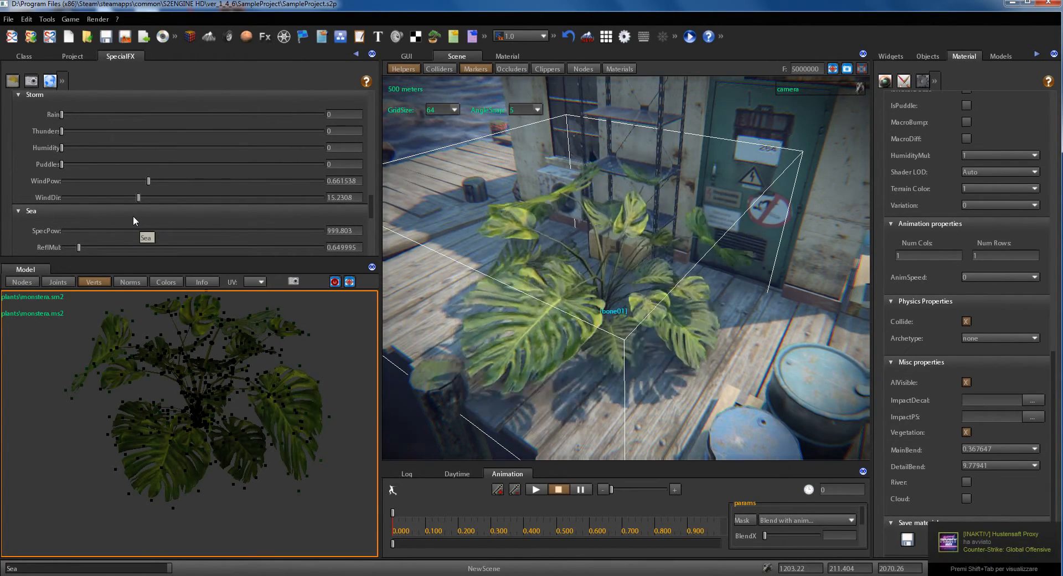
{"action": "mouse_move", "coordinate": [138, 197]}
{"action": "left_mouse_down"}
{"action": "mouse_move", "coordinate": [65, 198]}
{"action": "mouse_move", "coordinate": [325, 197]}
{"action": "mouse_move", "coordinate": [102, 198]}
{"action": "mouse_move", "coordinate": [121, 197]}
{"action": "left_mouse_up"}
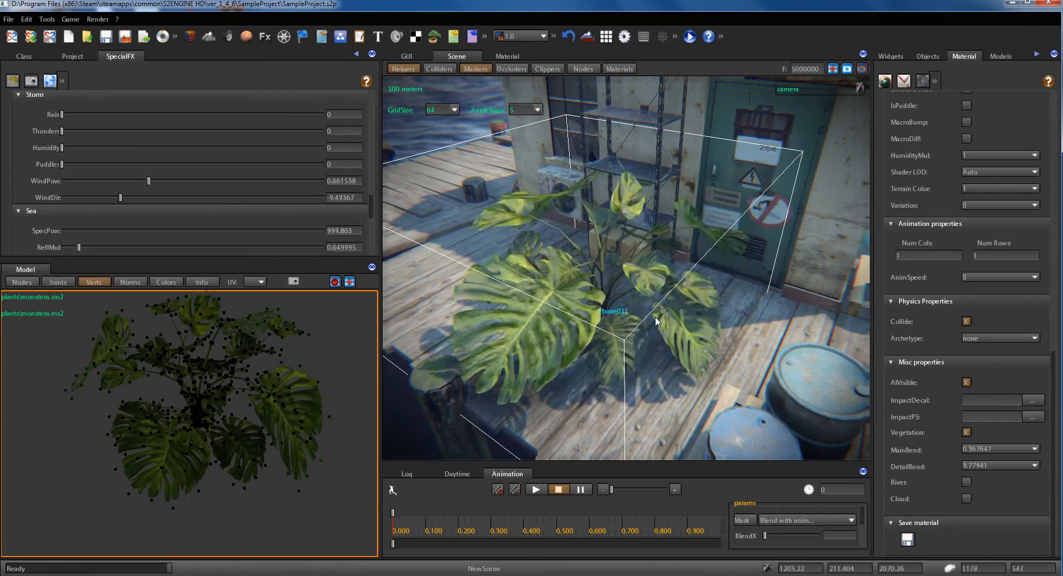
{"action": "middle_click_drag", "start_coordinate": [579, 302], "coordinate": [562, 285]}
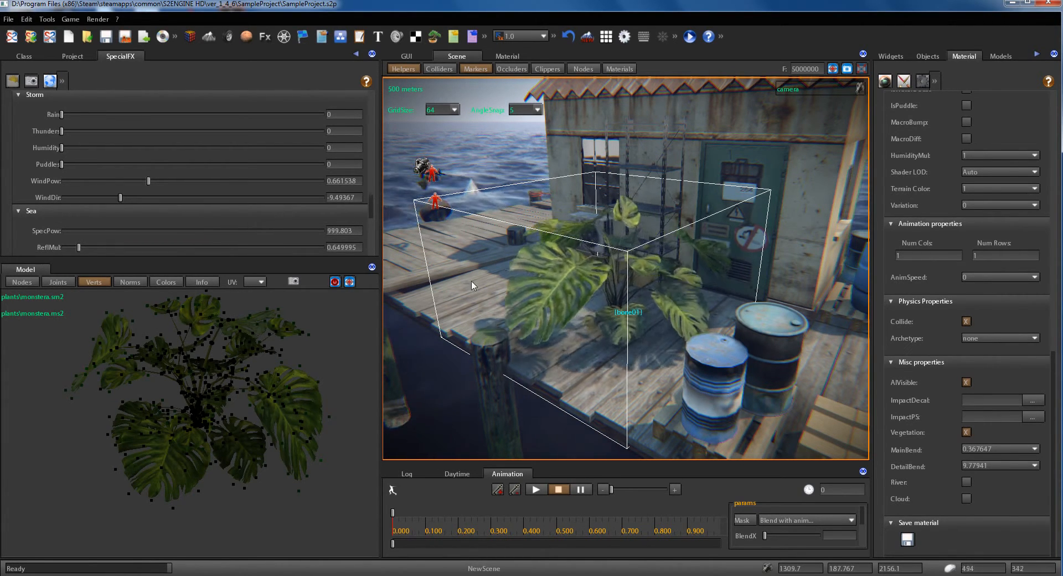
{"action": "right_click_drag", "start_coordinate": [653, 314], "coordinate": [667, 311]}
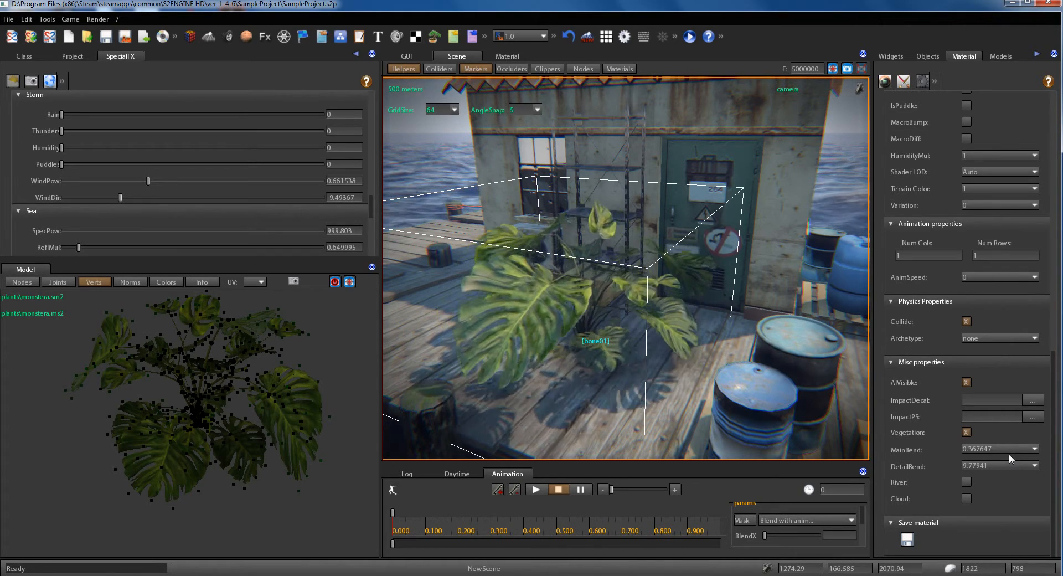
{"action": "right_click_drag", "start_coordinate": [690, 302], "coordinate": [706, 310]}
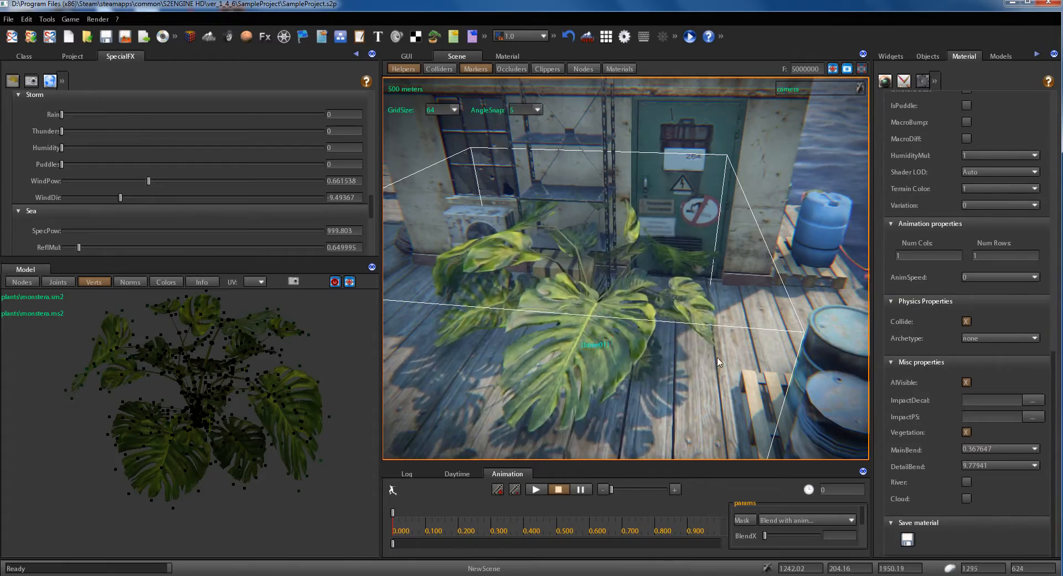
{"action": "middle_click_drag", "start_coordinate": [734, 315], "coordinate": [588, 343]}
{"action": "scroll", "coordinate": [656, 326], "scroll_direction": "down", "scroll_amount": 3}
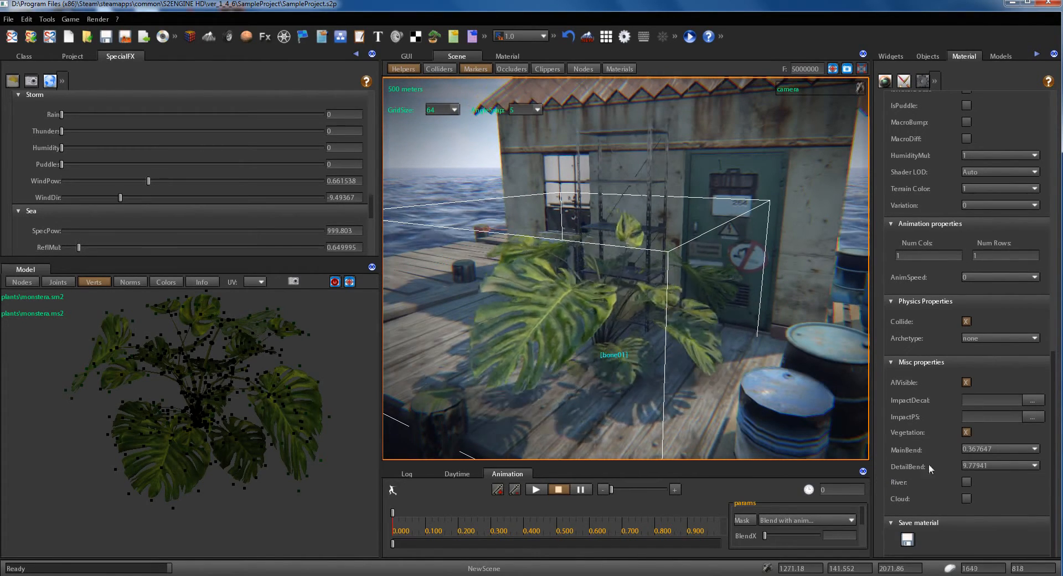
- Set the leaf material's DetailBend to 1.54412 and inspect the leaves up close in the scene
{"action": "left_click", "coordinate": [1034, 466]}
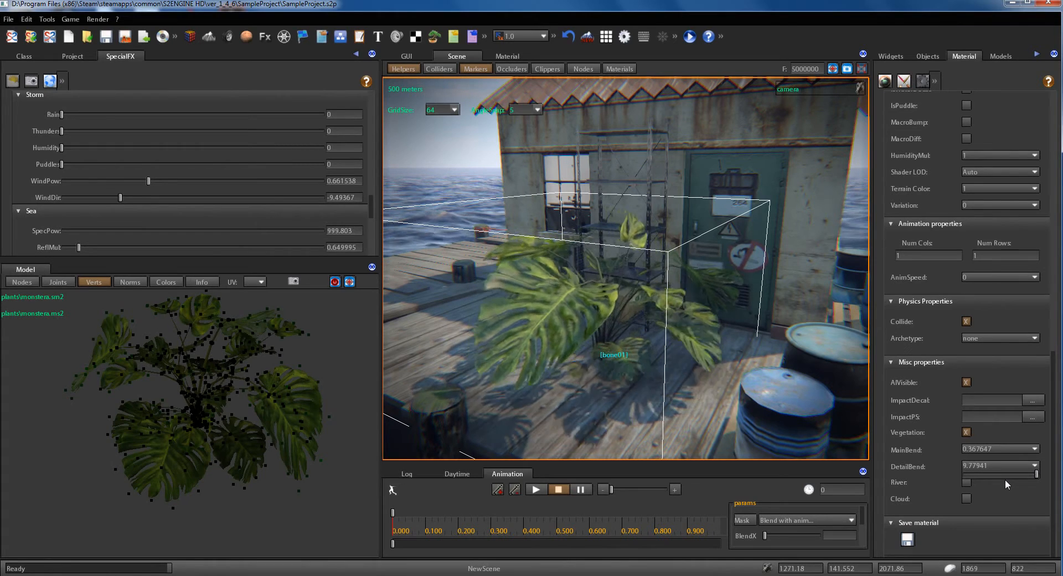
{"action": "left_click", "coordinate": [974, 474]}
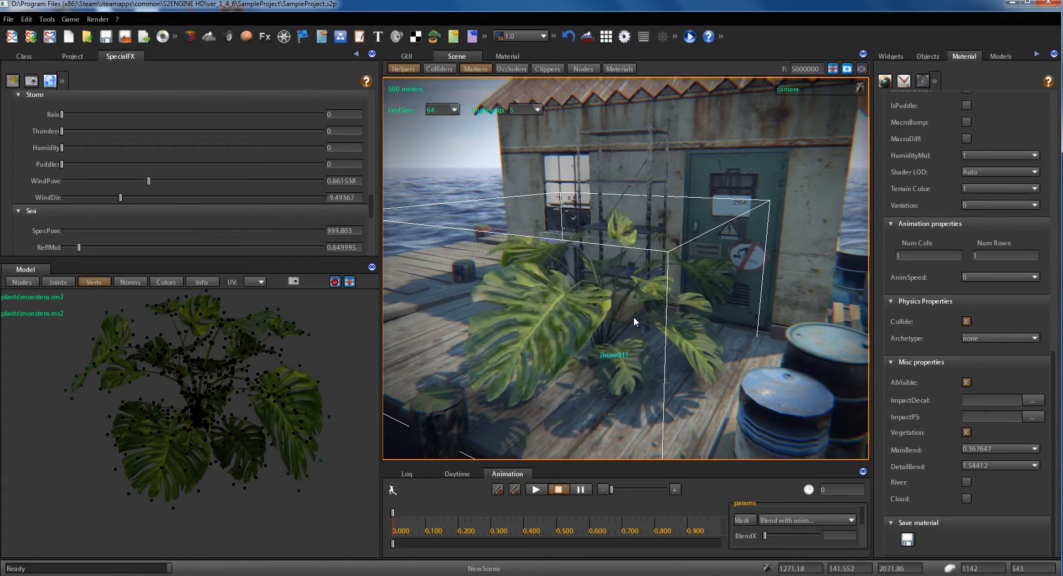
{"action": "middle_click_drag", "start_coordinate": [634, 317], "coordinate": [602, 339]}
{"action": "scroll", "coordinate": [597, 334], "scroll_direction": "up", "scroll_amount": 3}
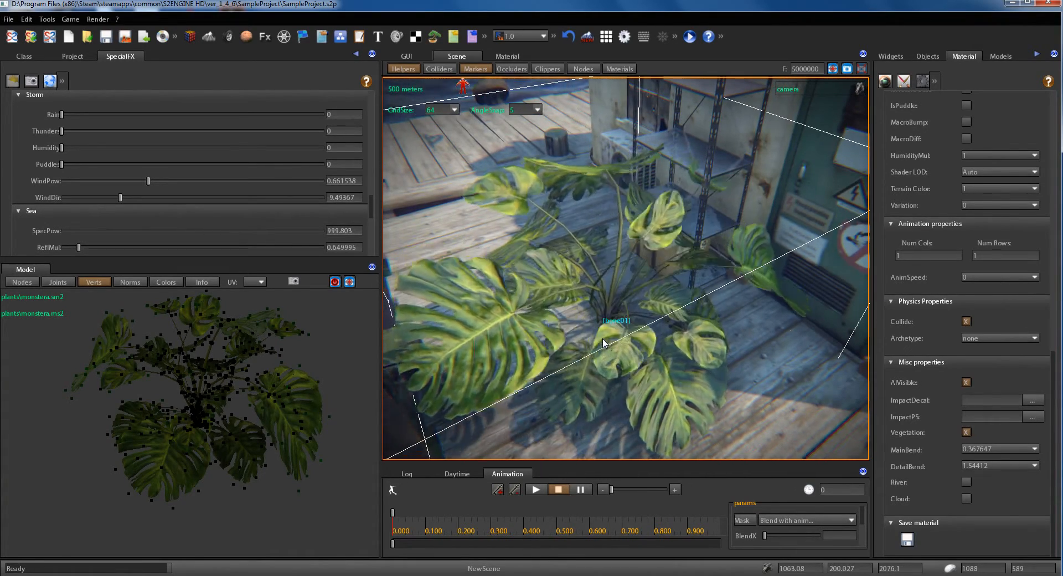
- Set the leaf material's DetailBend to 9.26471 and view the leaf movement from several angles
{"action": "left_click", "coordinate": [1037, 465]}
{"action": "left_click", "coordinate": [1032, 474]}
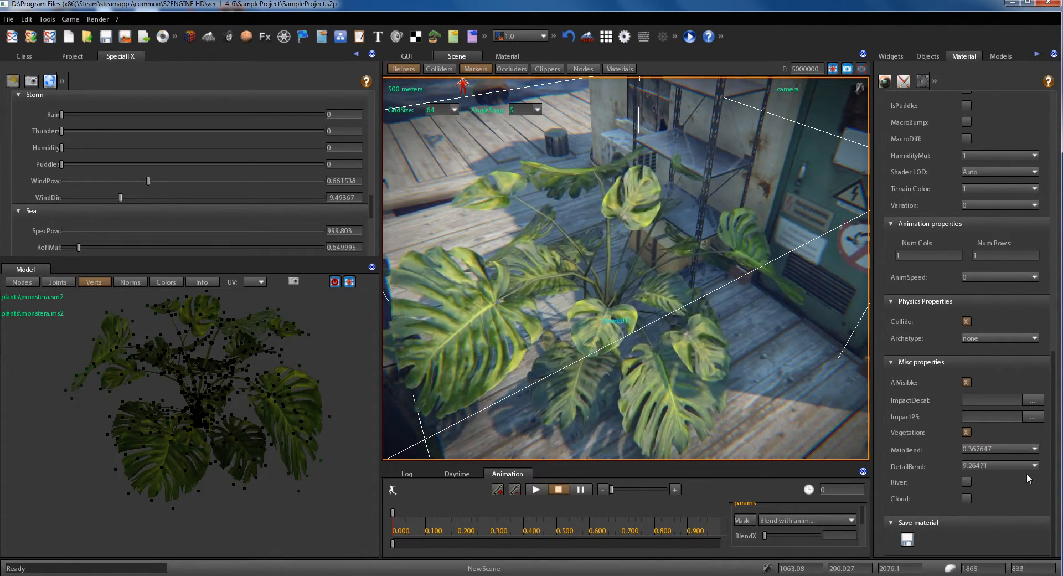
{"action": "scroll", "coordinate": [630, 321], "scroll_direction": "down", "scroll_amount": 3}
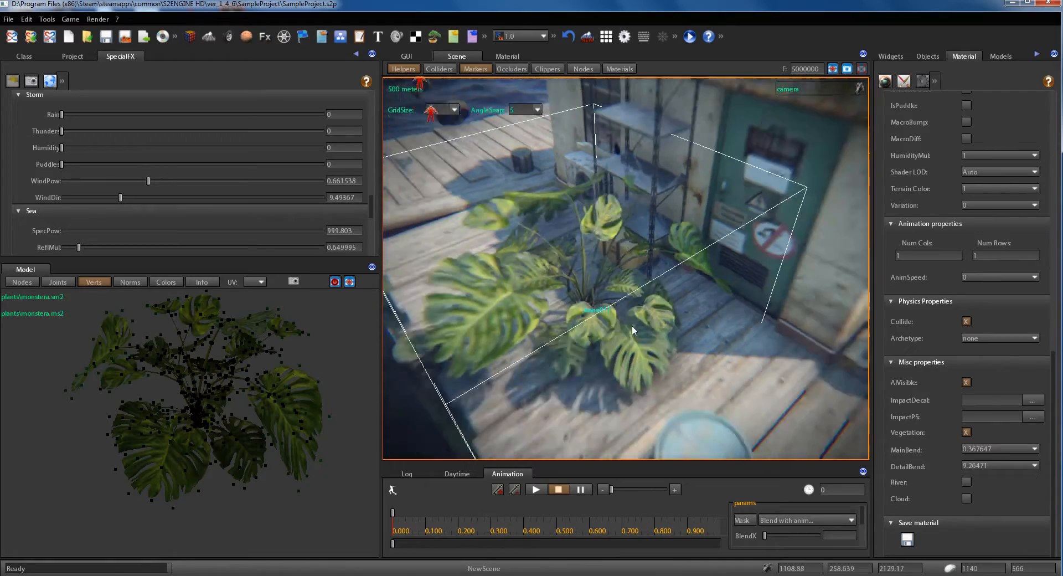
{"action": "mouse_move", "coordinate": [630, 323]}
{"action": "middle_mouse_down"}
{"action": "mouse_move", "coordinate": [685, 307]}
{"action": "mouse_move", "coordinate": [641, 319]}
{"action": "middle_mouse_up"}
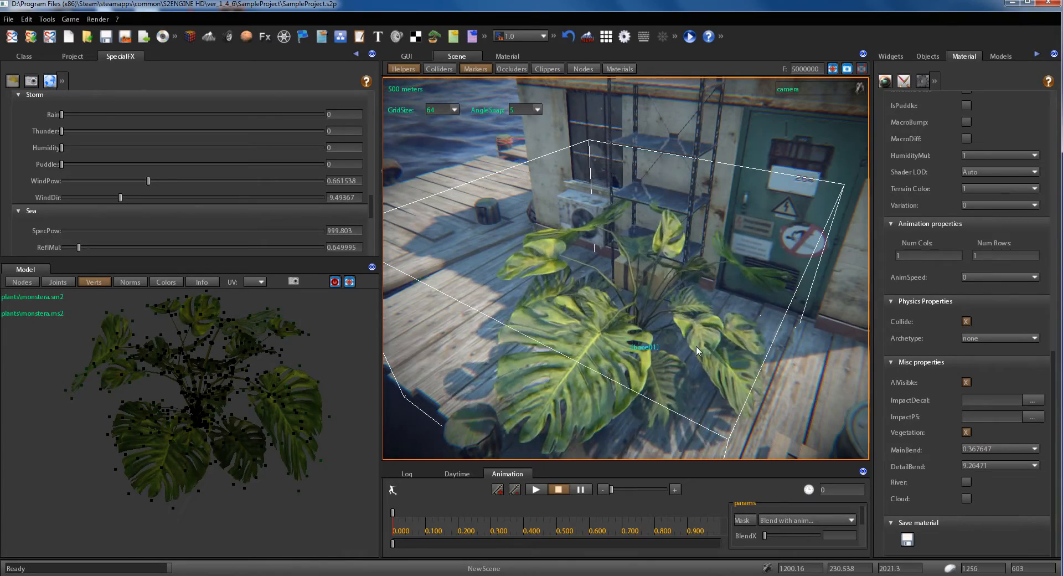
{"action": "middle_click_drag", "start_coordinate": [696, 347], "coordinate": [688, 334]}
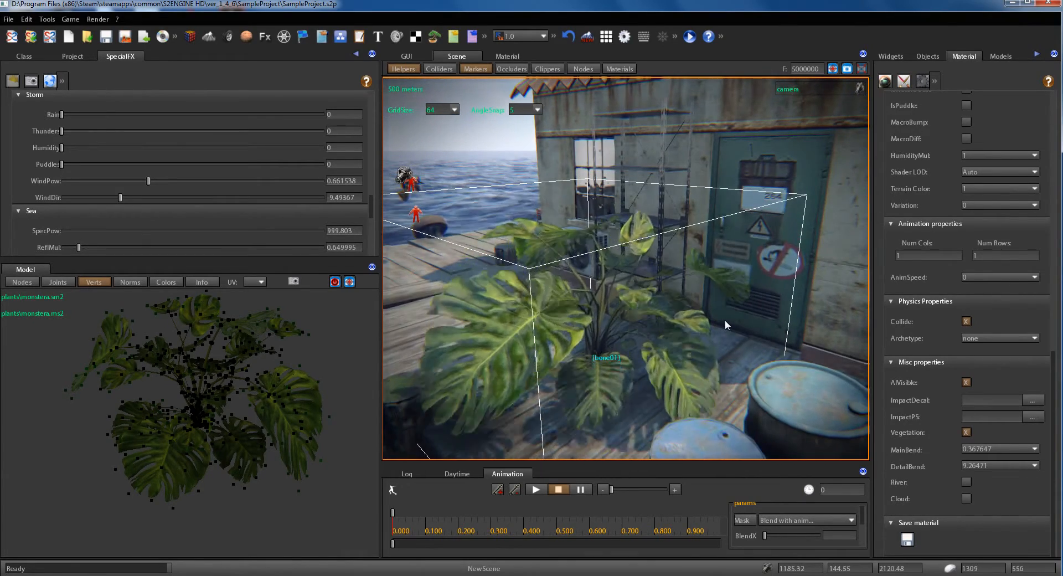
{"action": "middle_click_drag", "start_coordinate": [725, 316], "coordinate": [671, 331]}
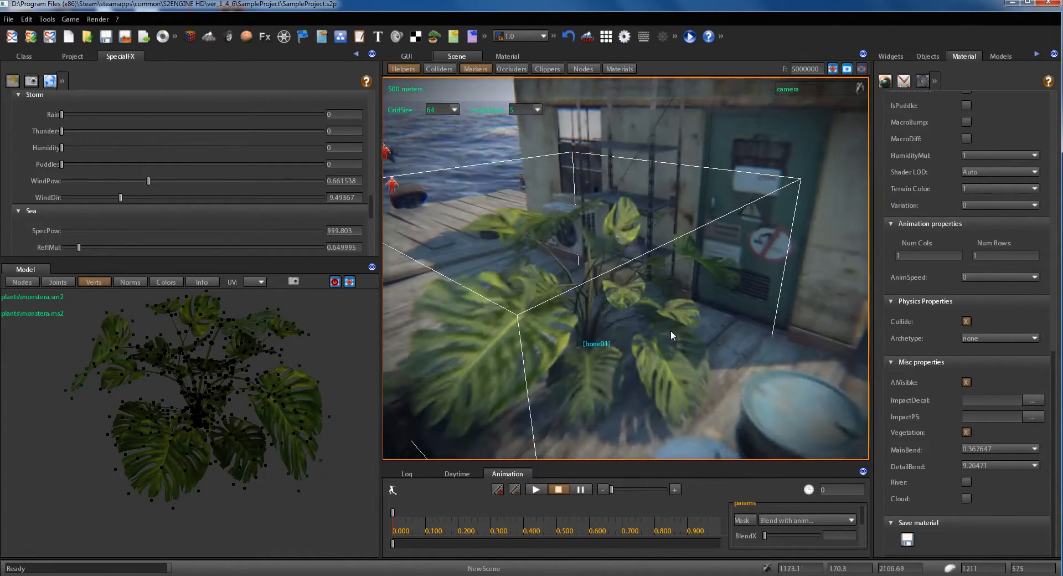